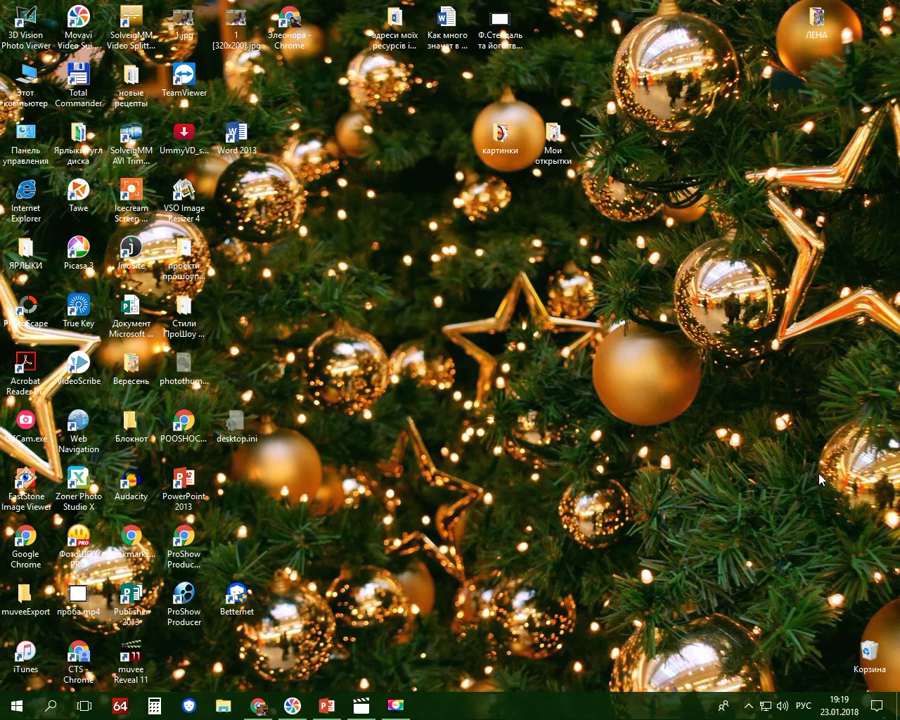
- Launch PowerPoint 2013, create a blank presentation, and give its slide the Blank layout
{"action": "double_click", "coordinate": [187, 488]}
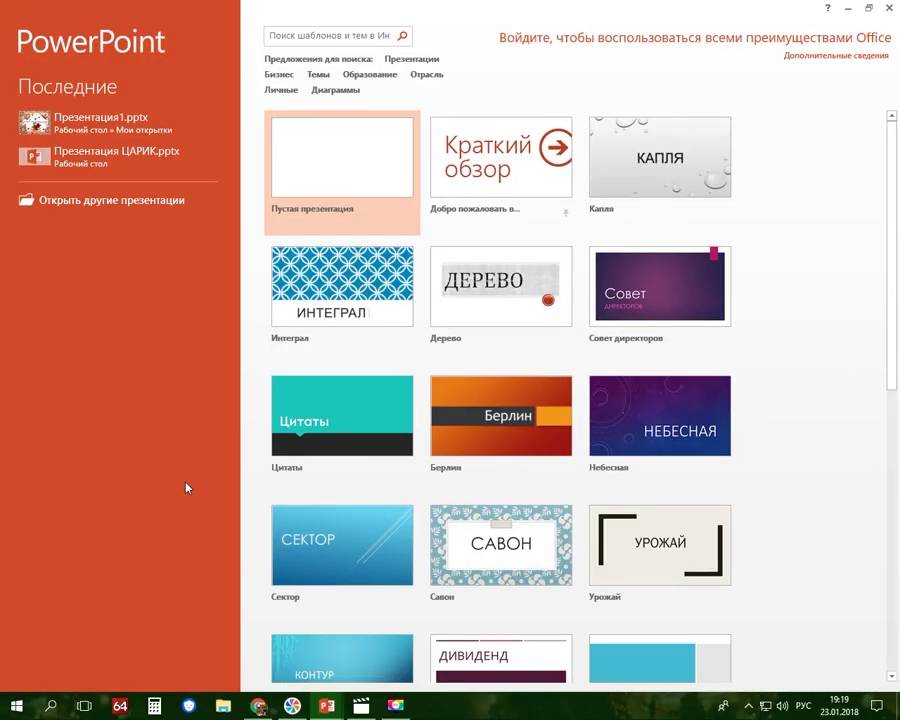
{"action": "mouse_move", "coordinate": [342, 290]}
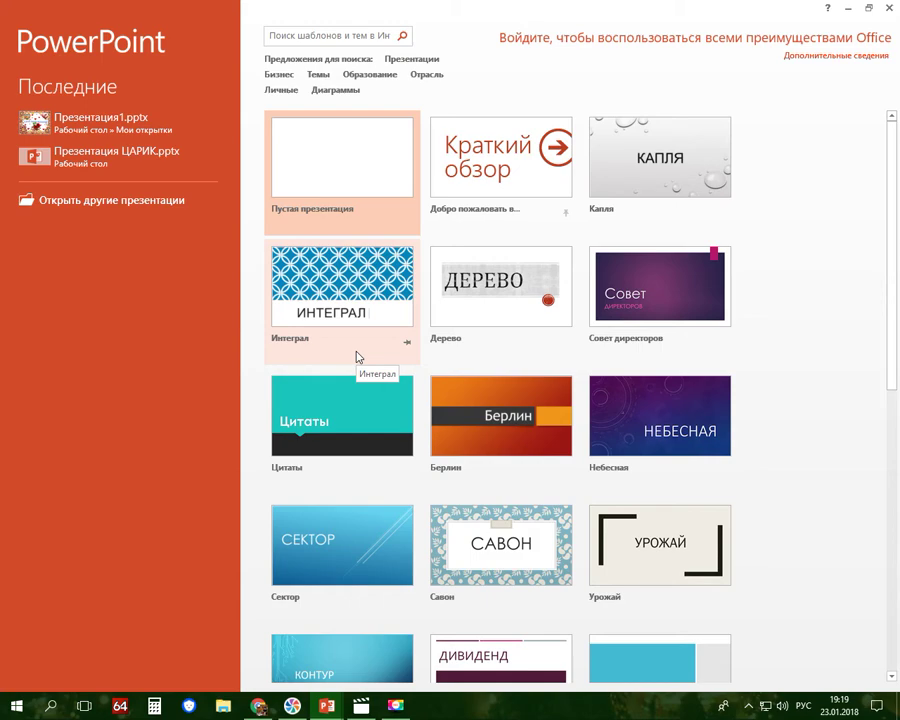
{"action": "left_click", "coordinate": [357, 181]}
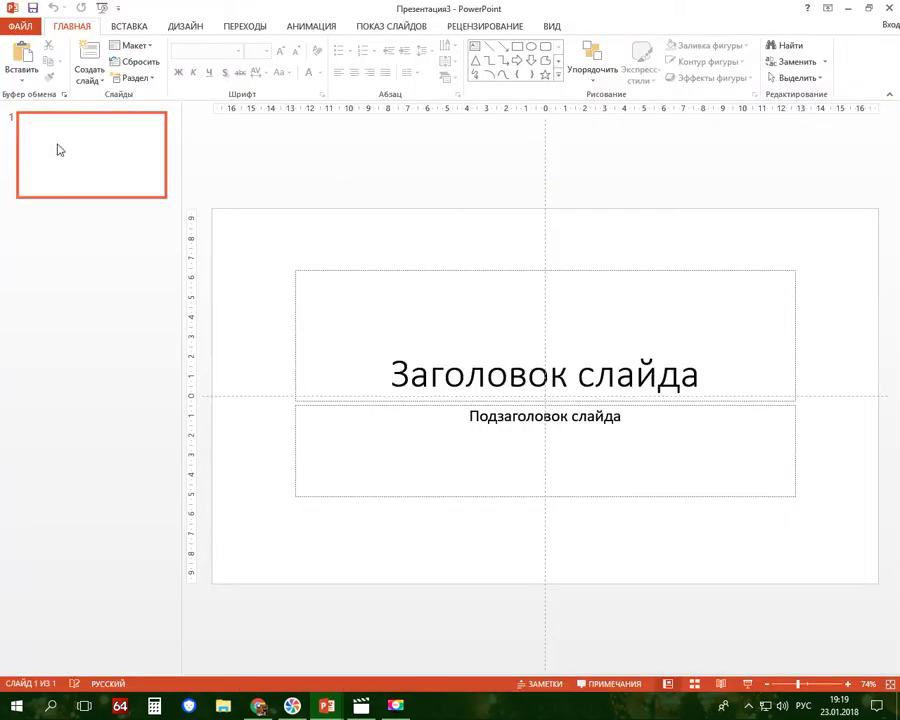
{"action": "left_click", "coordinate": [150, 50]}
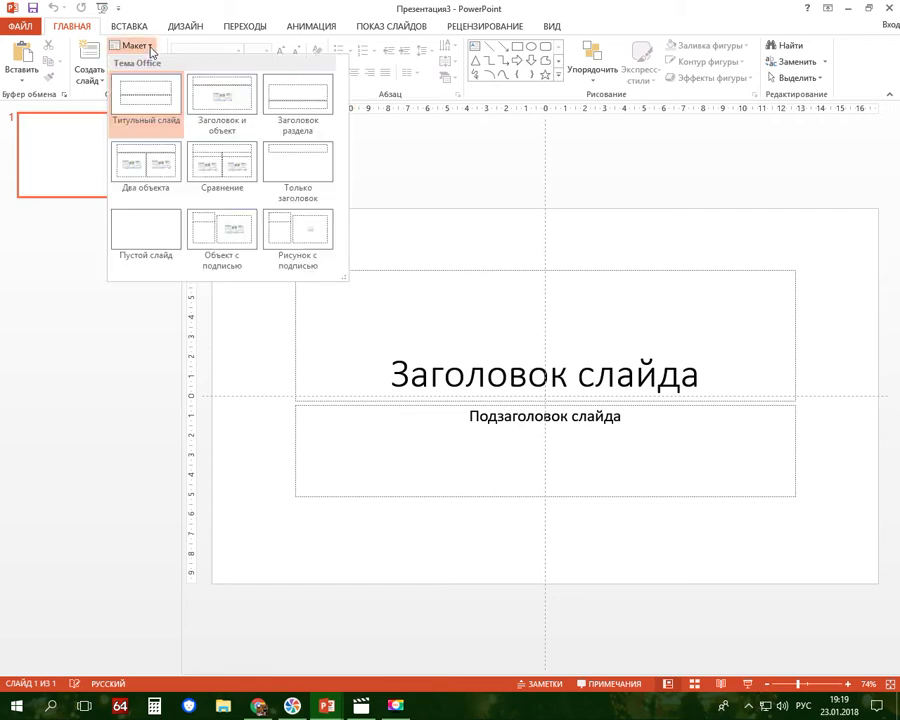
{"action": "left_click", "coordinate": [155, 238]}
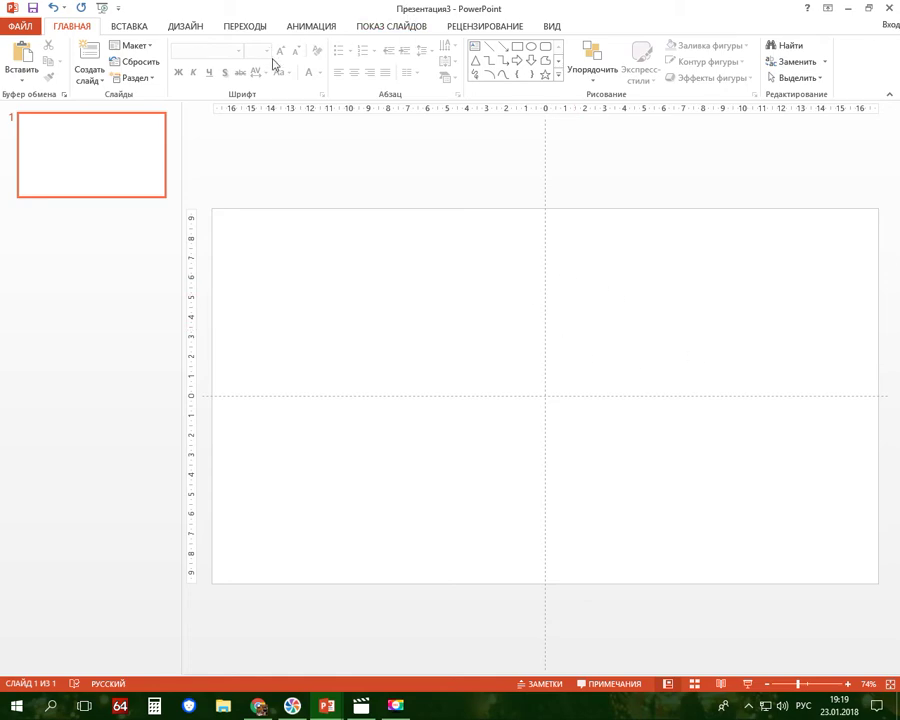
- Set the slide size to Standard (4:3) using Ensure Fit
{"action": "left_click", "coordinate": [186, 26]}
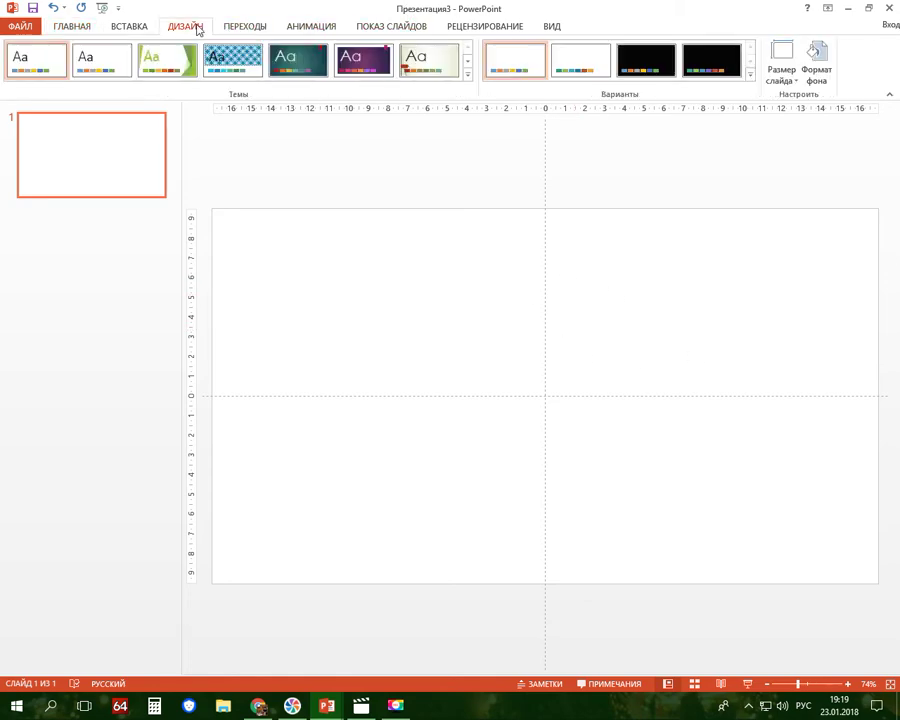
{"action": "left_click", "coordinate": [790, 87]}
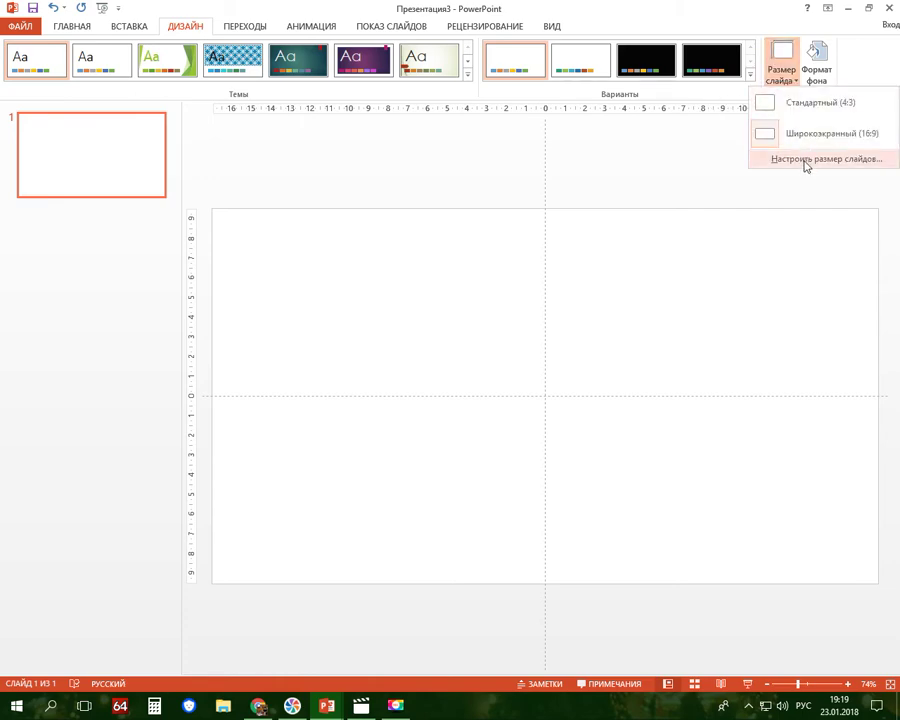
{"action": "left_click", "coordinate": [801, 103]}
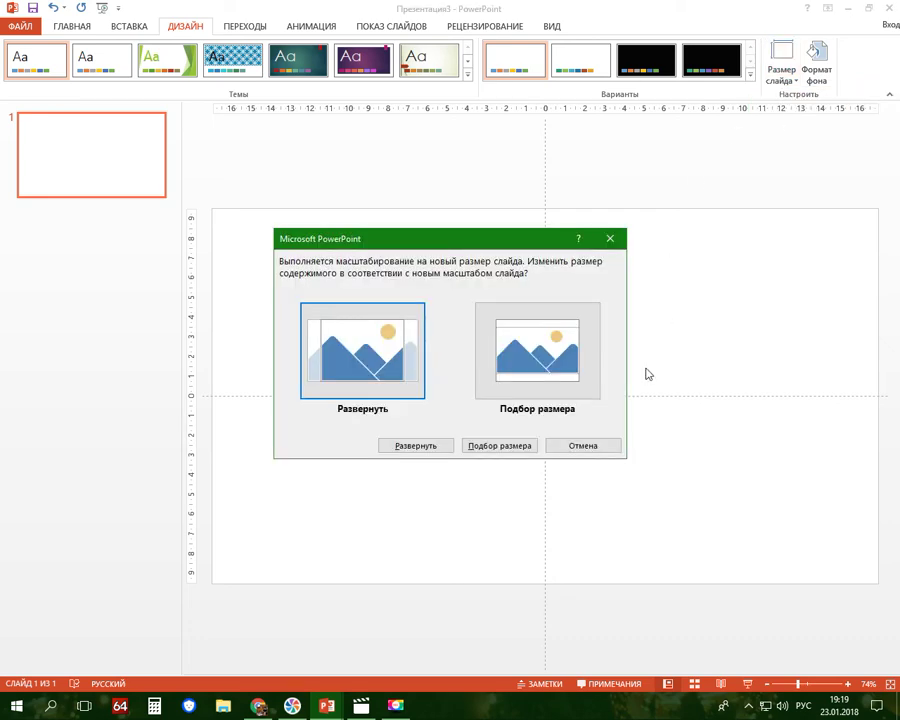
{"action": "left_click", "coordinate": [548, 373]}
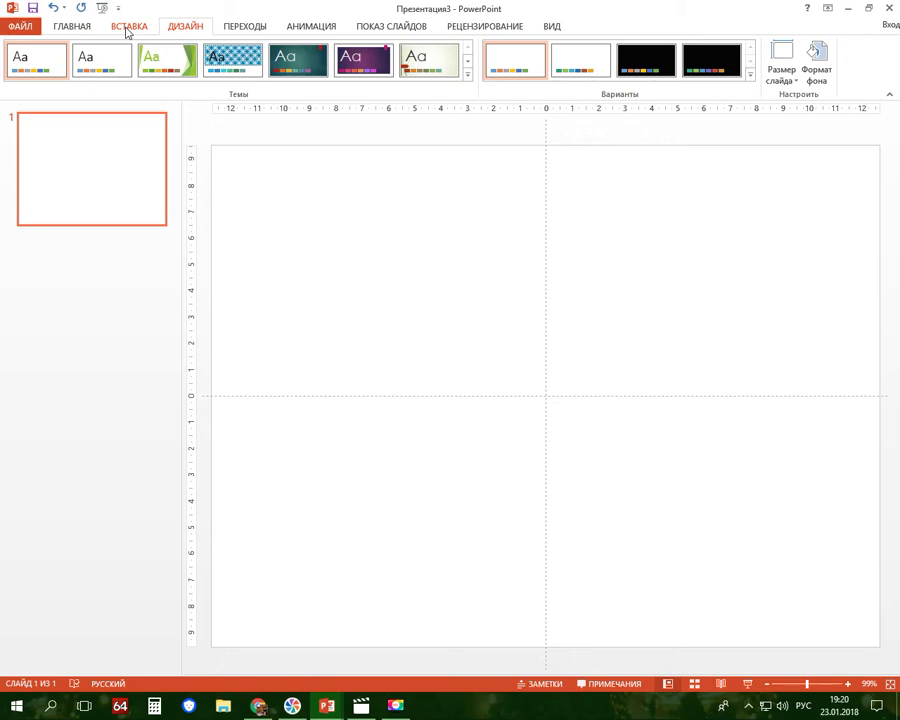
- Open the Insert tab's Screenshot options and choose Screen Clipping
{"action": "left_click", "coordinate": [128, 32]}
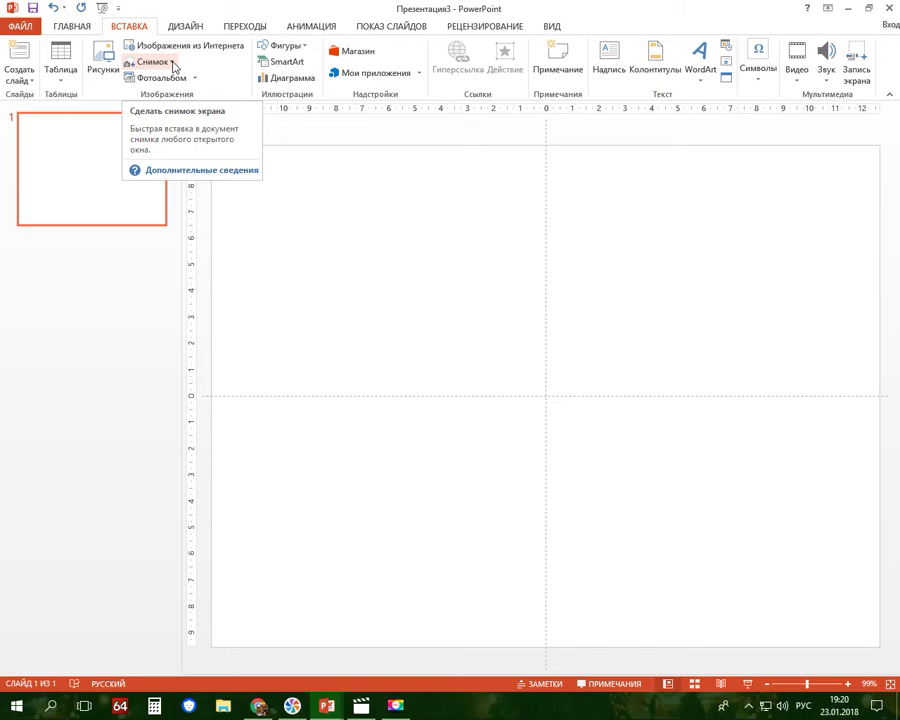
{"action": "left_click", "coordinate": [174, 64]}
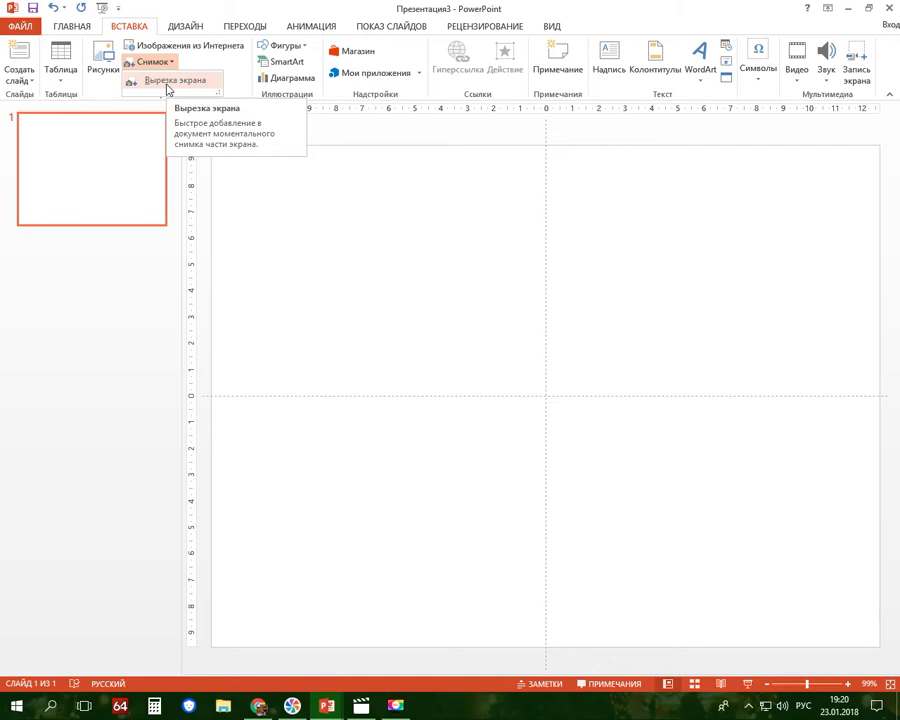
{"action": "left_click", "coordinate": [167, 88]}
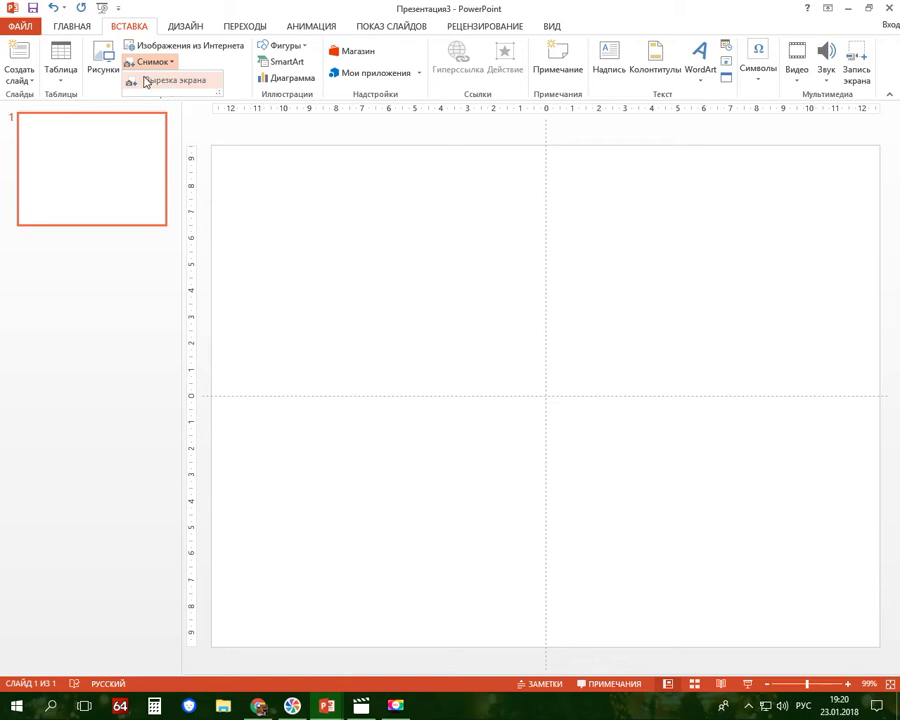
- Insert the ramki148.png golden-hearts frame picture onto the slide
{"action": "left_click", "coordinate": [104, 62]}
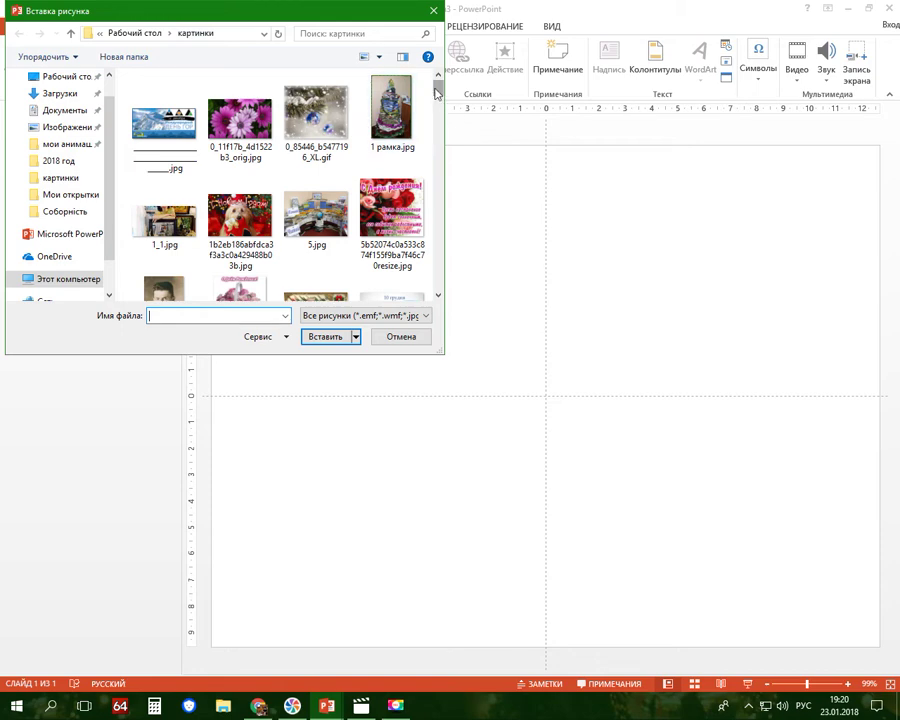
{"action": "left_click_drag", "start_coordinate": [437, 96], "coordinate": [434, 119]}
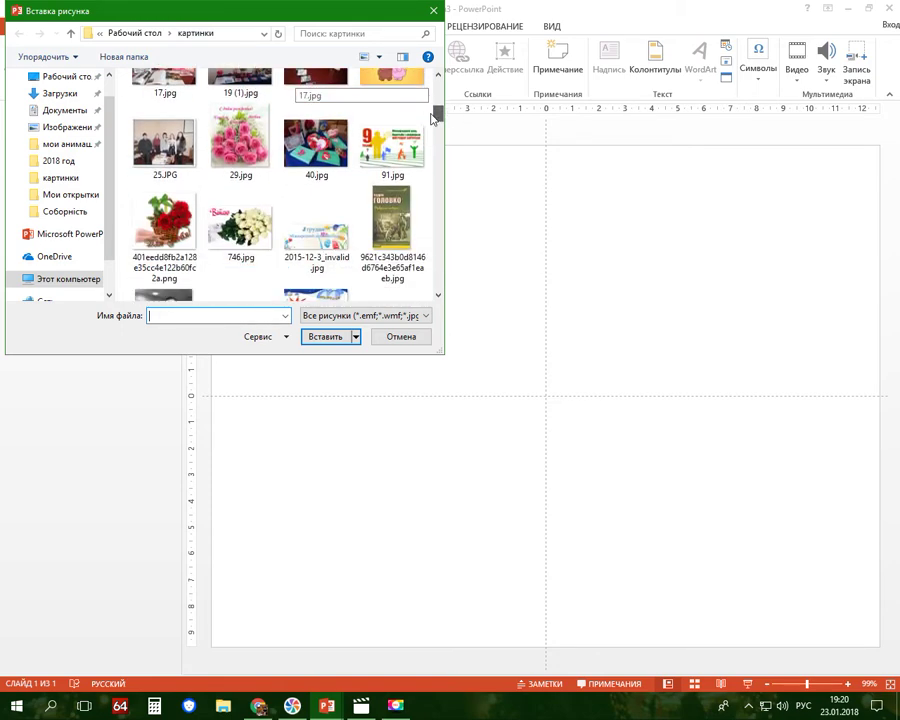
{"action": "left_click_drag", "start_coordinate": [433, 118], "coordinate": [437, 128]}
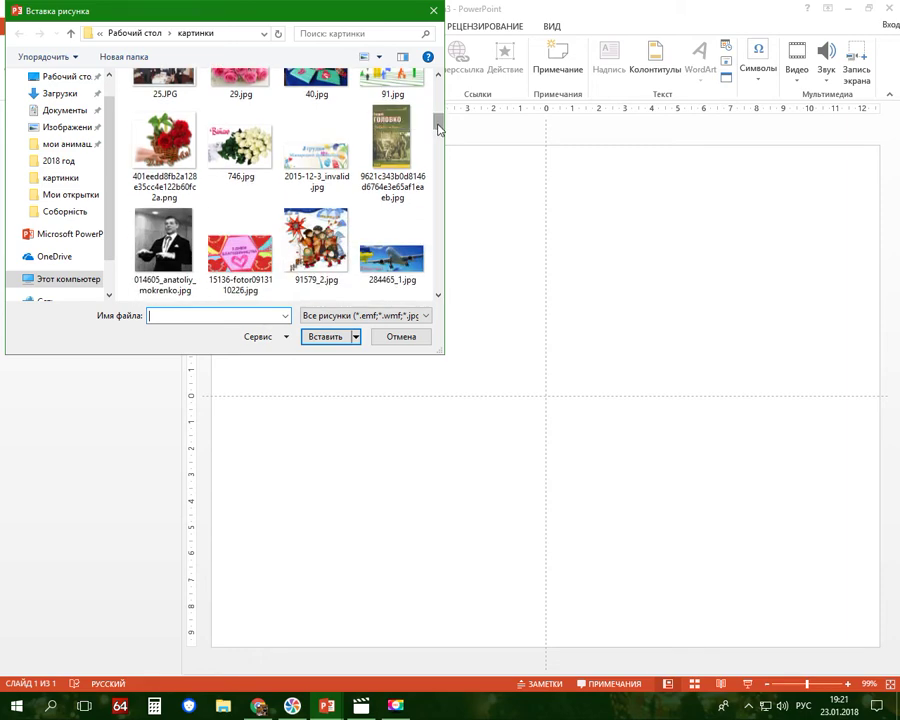
{"action": "left_click_drag", "start_coordinate": [437, 128], "coordinate": [435, 222]}
{"action": "left_click", "coordinate": [392, 240]}
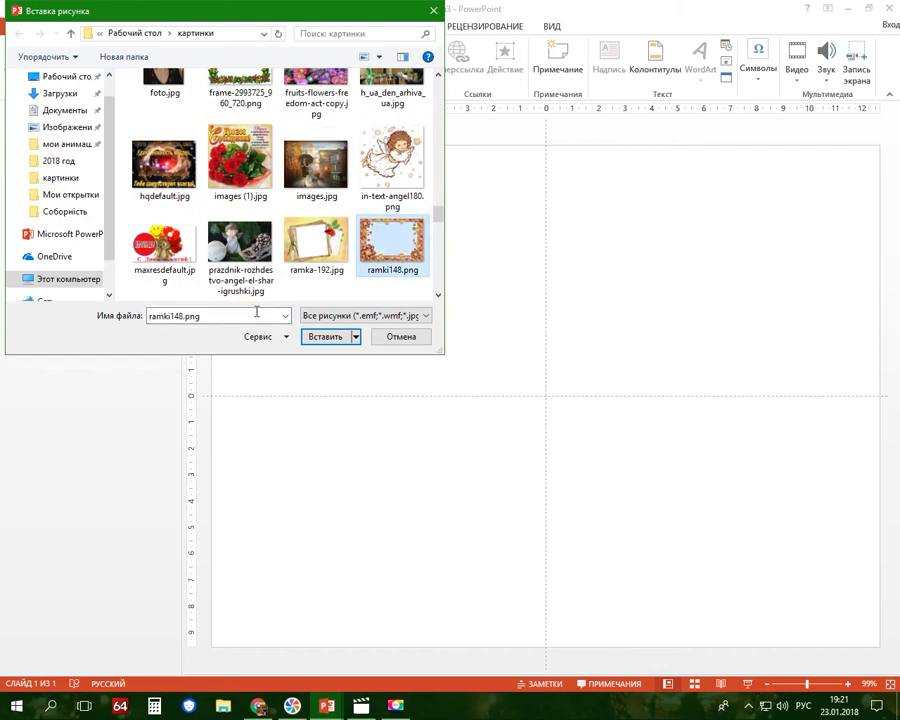
{"action": "left_click", "coordinate": [314, 338]}
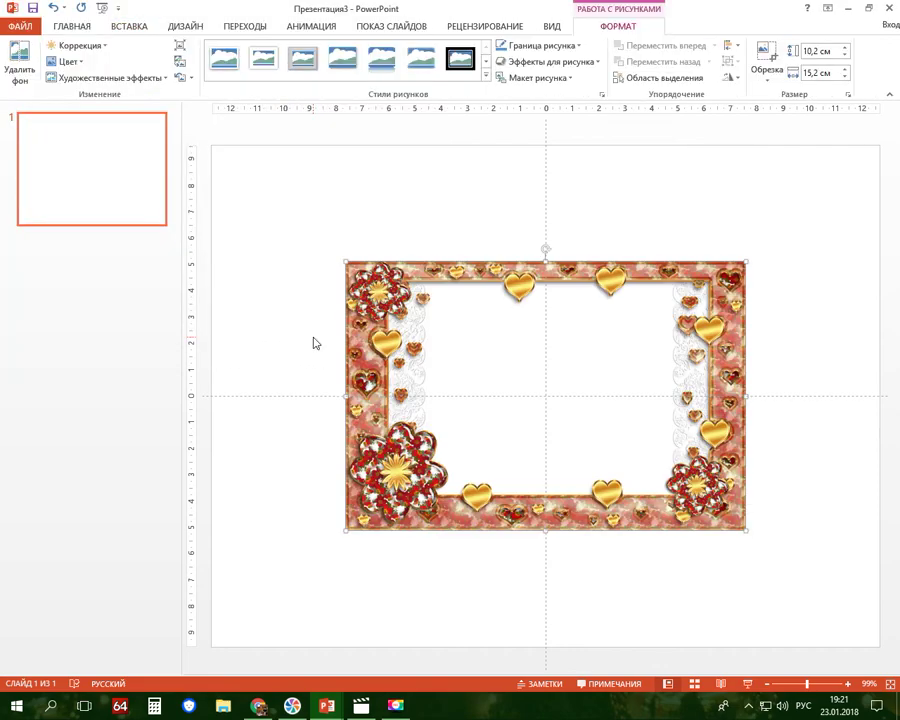
- Move the frame to the top-left corner and stretch it to 19,05 × 25,49 cm
{"action": "mouse_move", "coordinate": [365, 319]}
{"action": "left_mouse_down"}
{"action": "mouse_move", "coordinate": [270, 227]}
{"action": "mouse_move", "coordinate": [230, 203]}
{"action": "left_mouse_up"}
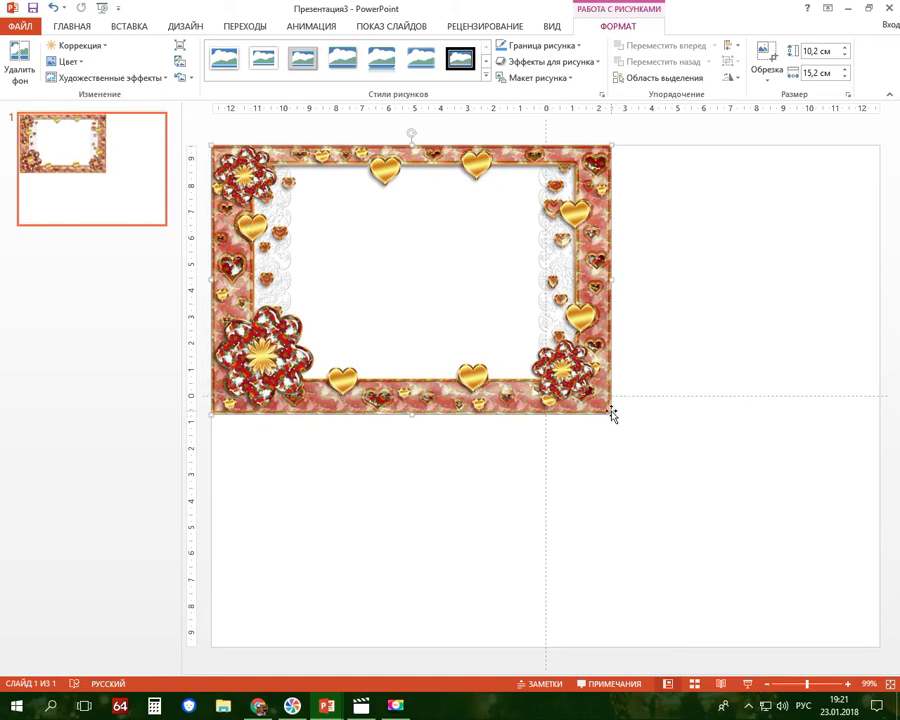
{"action": "mouse_move", "coordinate": [611, 412]}
{"action": "left_mouse_down"}
{"action": "mouse_move", "coordinate": [696, 488]}
{"action": "mouse_move", "coordinate": [718, 487]}
{"action": "mouse_move", "coordinate": [876, 595]}
{"action": "left_mouse_up"}
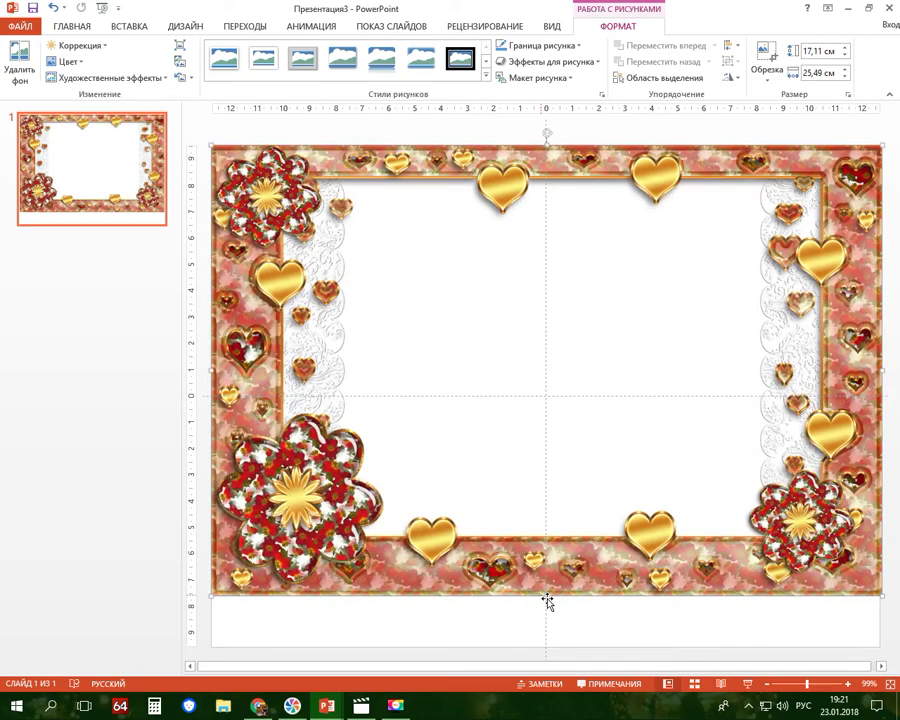
{"action": "mouse_move", "coordinate": [546, 598]}
{"action": "left_mouse_down"}
{"action": "mouse_move", "coordinate": [538, 614]}
{"action": "mouse_move", "coordinate": [545, 648]}
{"action": "left_mouse_up"}
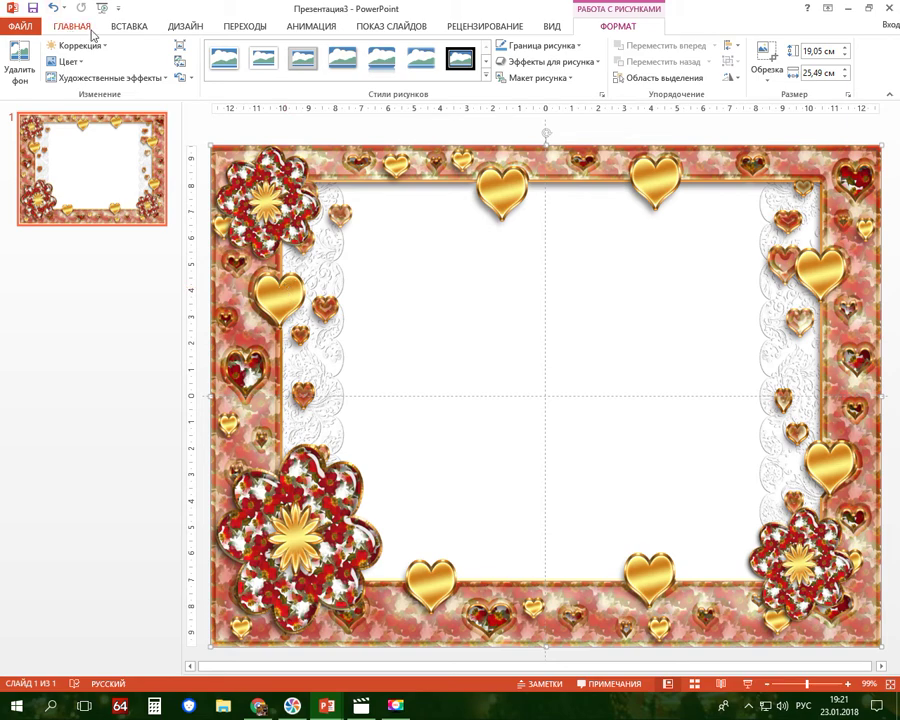
- Draw a text box across the frame reading 'С Днем св. Валентина' and nudge it slightly upward
{"action": "left_click", "coordinate": [128, 27]}
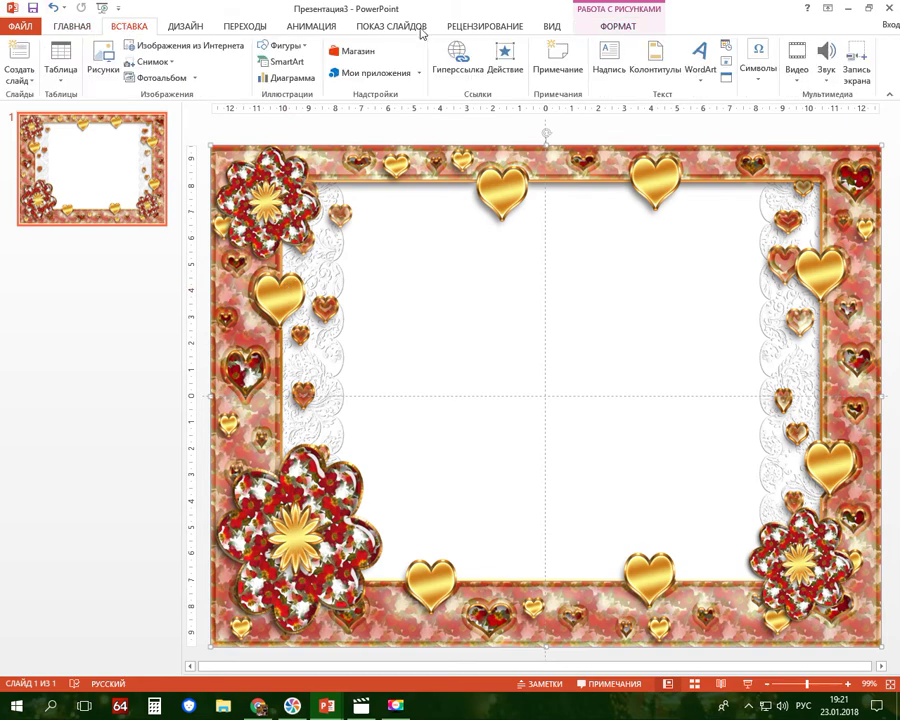
{"action": "left_click", "coordinate": [607, 55]}
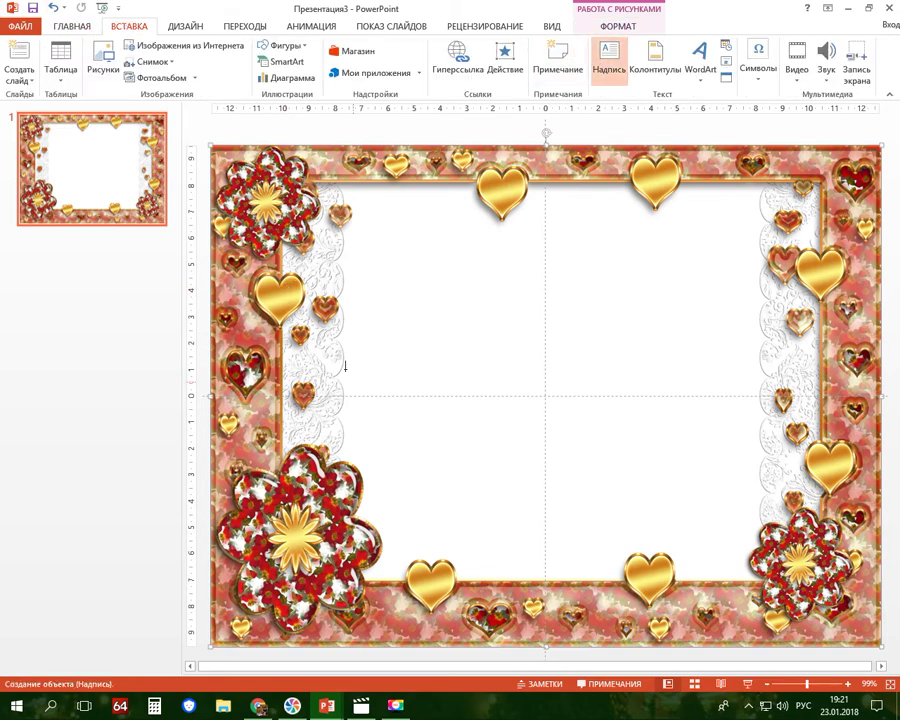
{"action": "left_click_drag", "start_coordinate": [327, 352], "coordinate": [812, 408]}
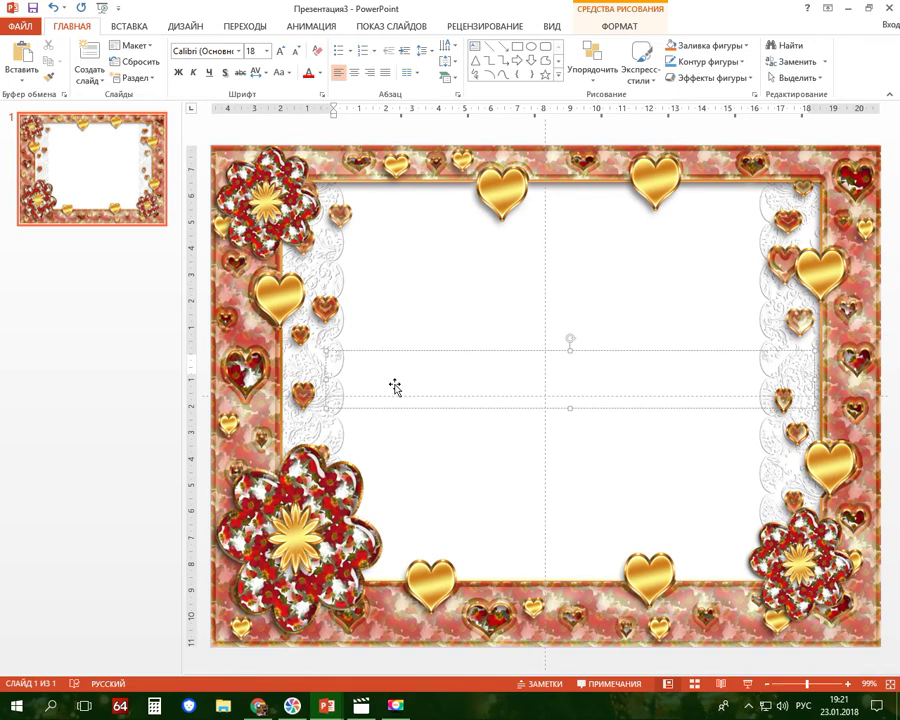
{"action": "type", "text": "С"}
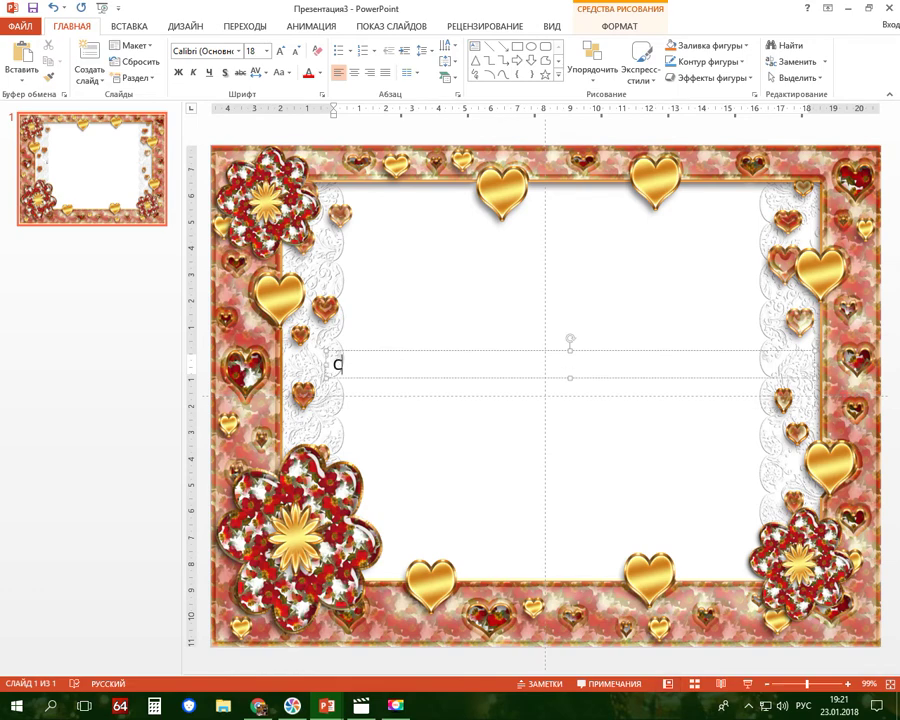
{"action": "type", "text": " Днем "}
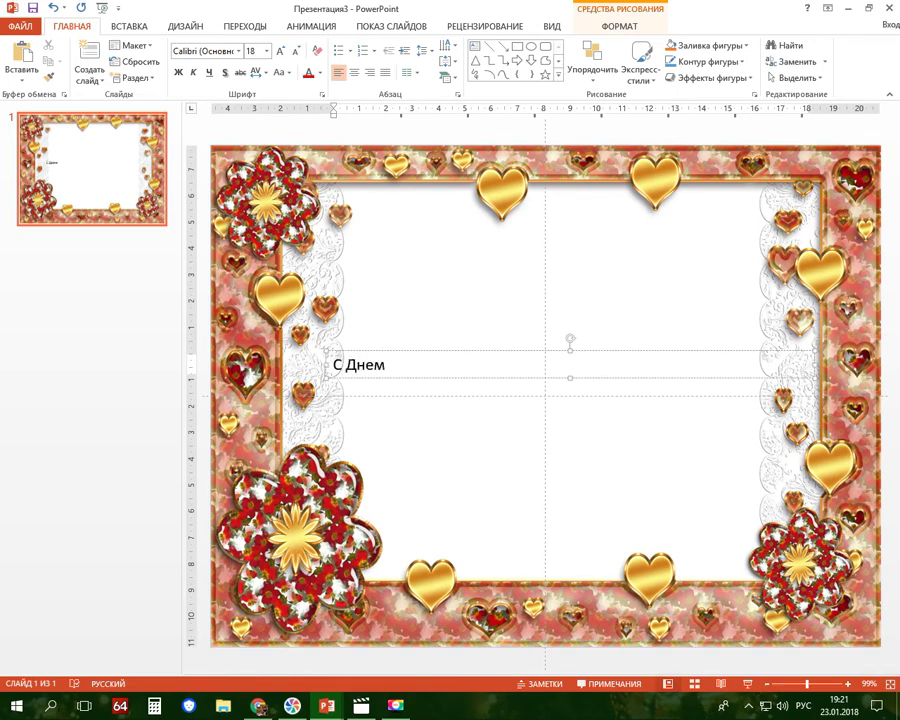
{"action": "type", "text": "с"}
{"action": "type", "text": "в."}
{"action": "type", "text": " В"}
{"action": "type", "text": "ален"}
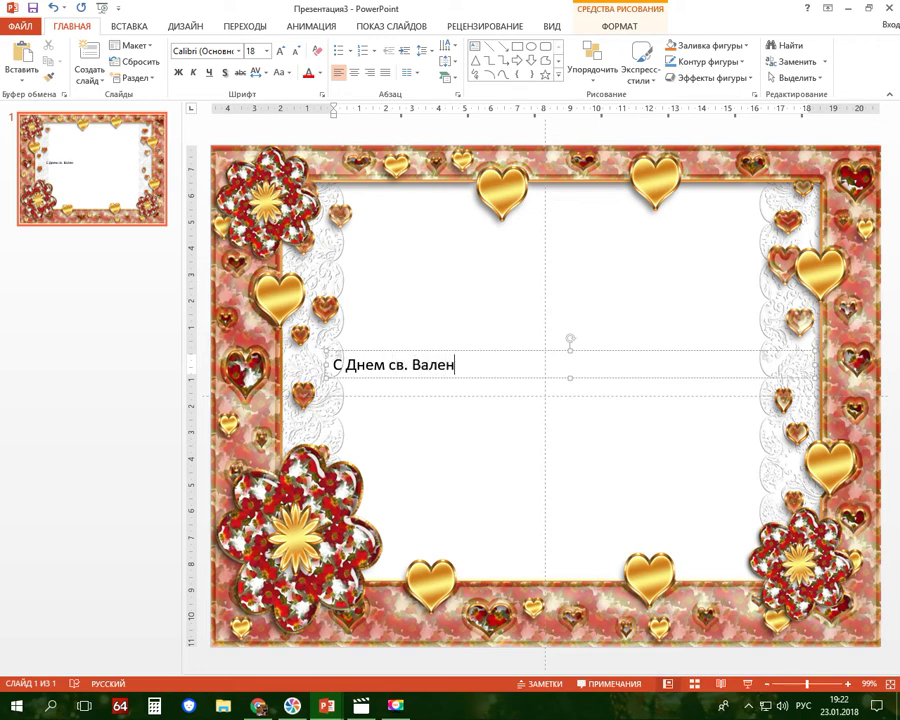
{"action": "type", "text": "тина"}
{"action": "left_click", "coordinate": [548, 352]}
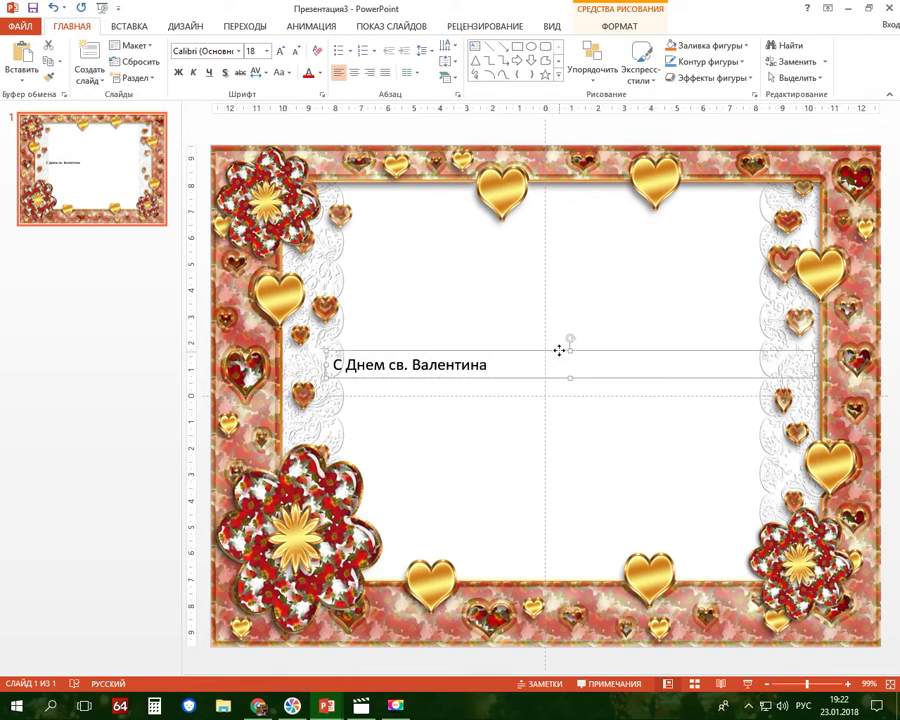
{"action": "left_click_drag", "start_coordinate": [552, 351], "coordinate": [548, 338]}
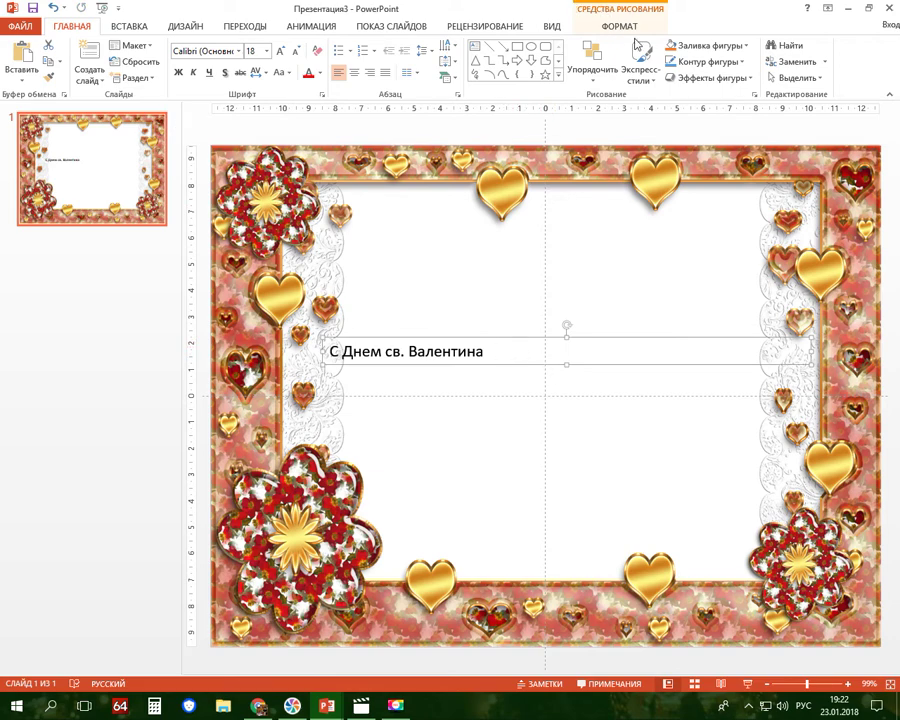
- Apply a Transform warp text effect to the greeting
{"action": "left_click", "coordinate": [627, 30]}
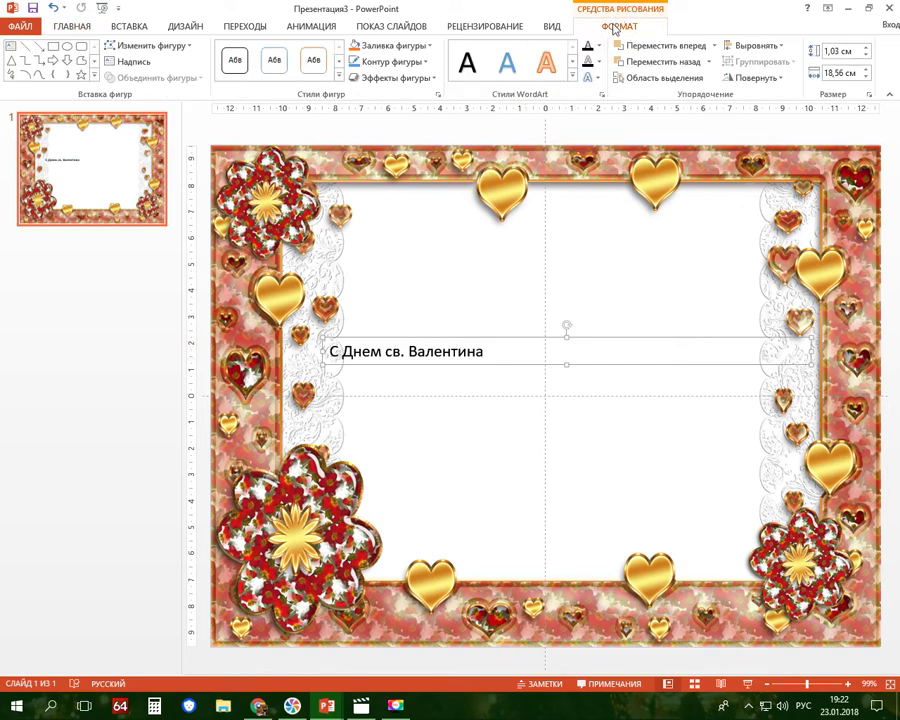
{"action": "left_click", "coordinate": [590, 77]}
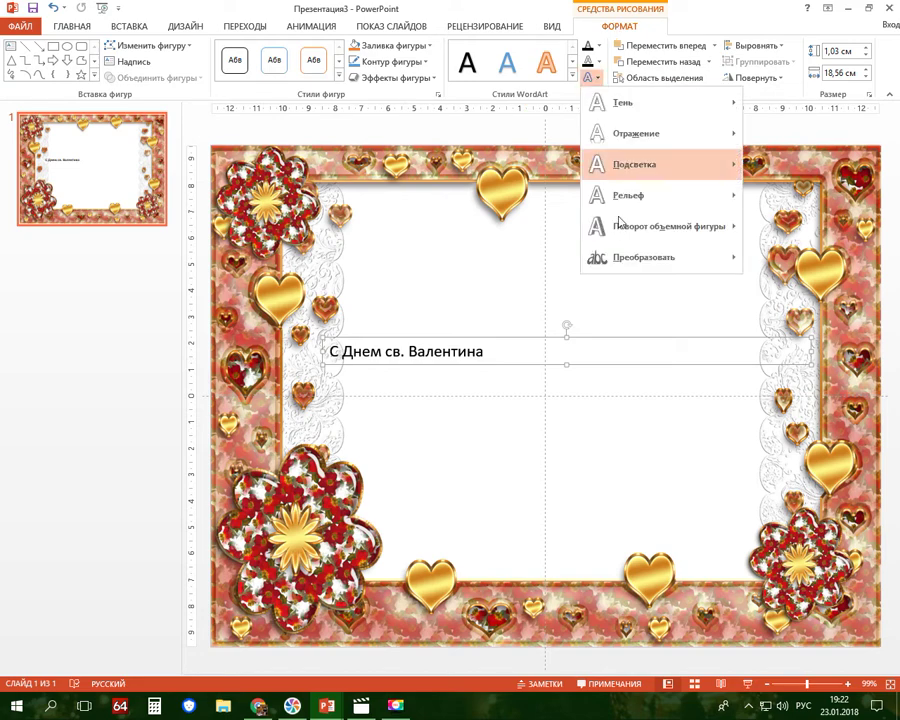
{"action": "mouse_move", "coordinate": [660, 257]}
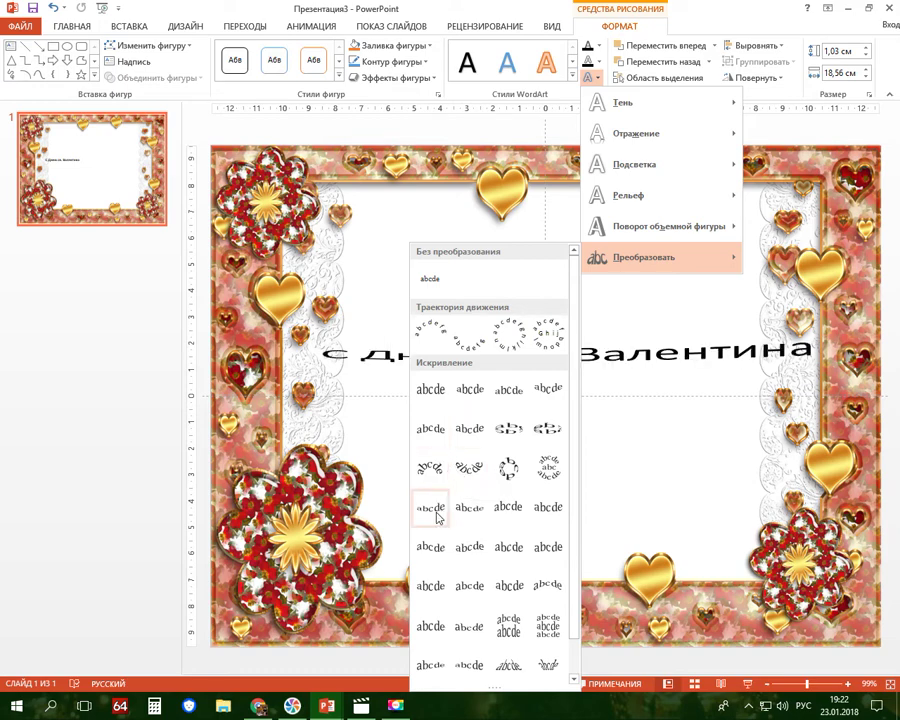
{"action": "left_click", "coordinate": [431, 547]}
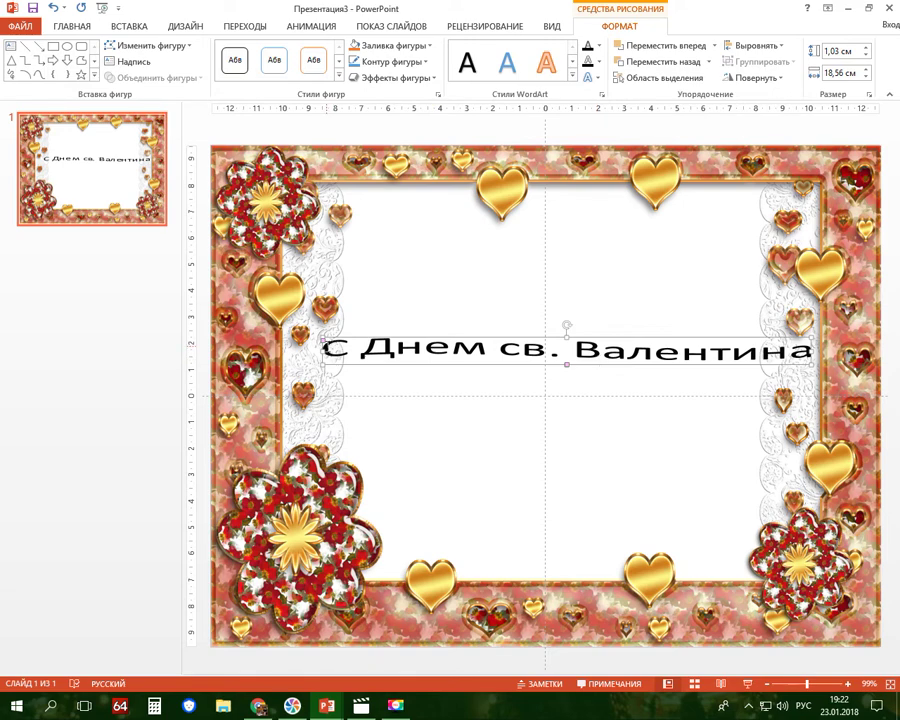
- Give the greeting text the blue outlined, shadowed WordArt style
{"action": "left_click_drag", "start_coordinate": [325, 346], "coordinate": [664, 375]}
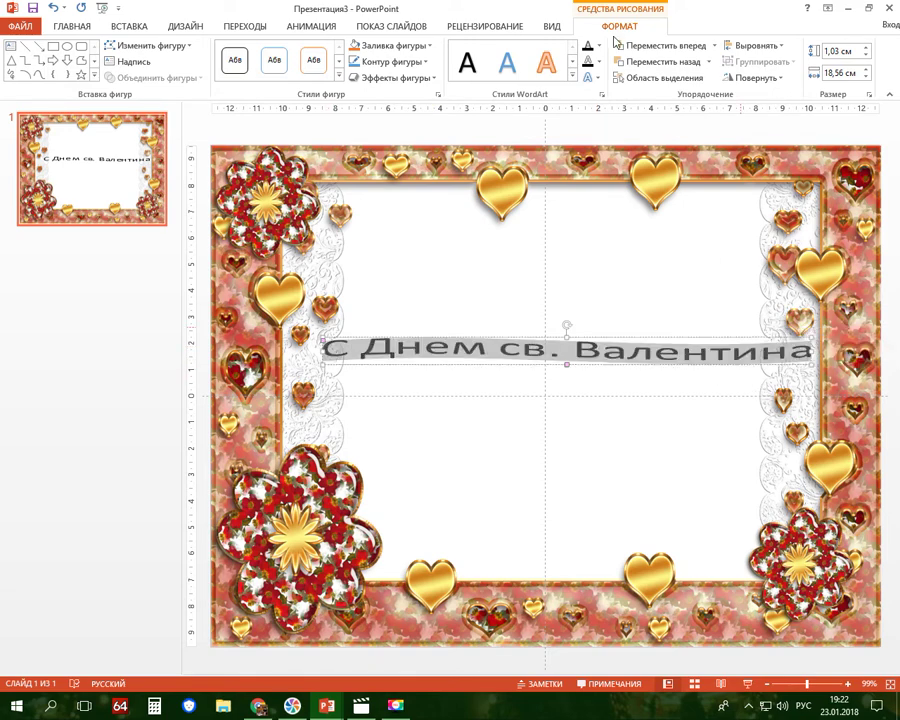
{"action": "left_click", "coordinate": [574, 77]}
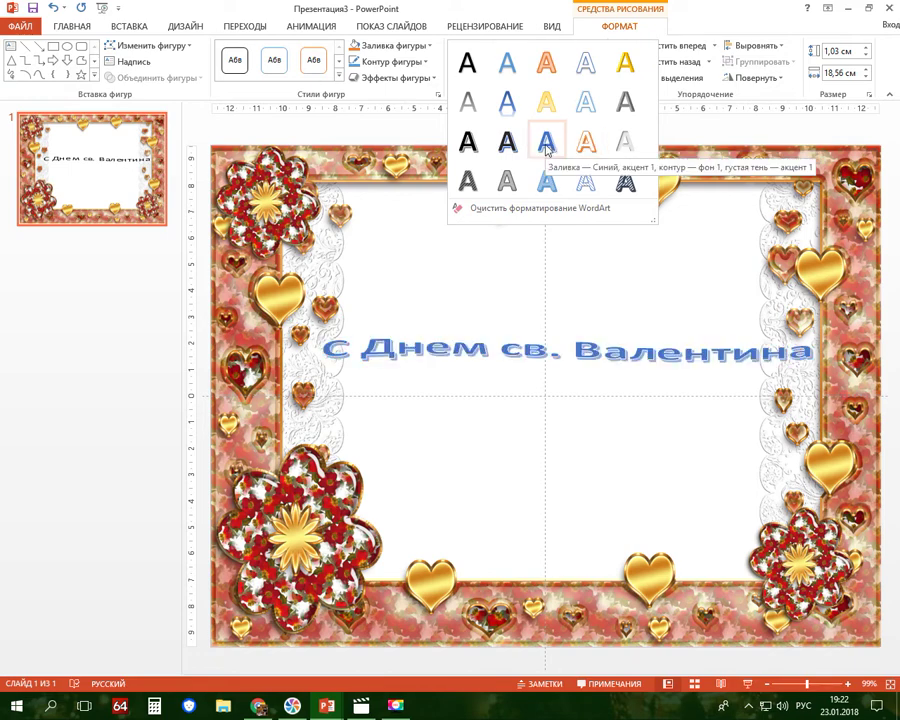
{"action": "left_click", "coordinate": [546, 146]}
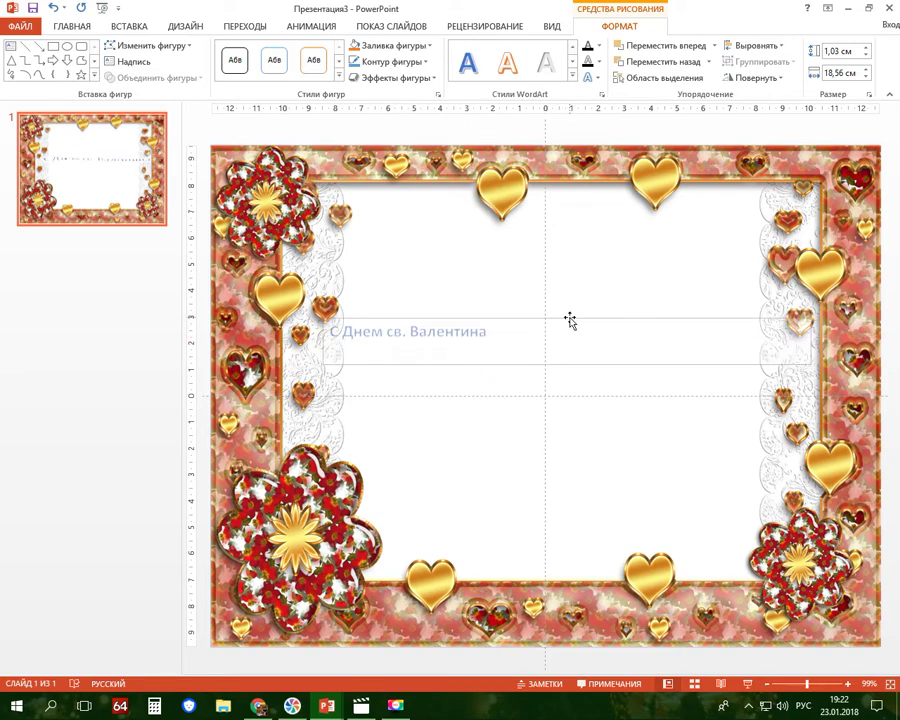
- Drag the greeting box's top handle up to make the blue text taller
{"action": "mouse_move", "coordinate": [567, 337]}
{"action": "left_mouse_down"}
{"action": "mouse_move", "coordinate": [568, 320]}
{"action": "mouse_move", "coordinate": [571, 335]}
{"action": "left_mouse_up"}
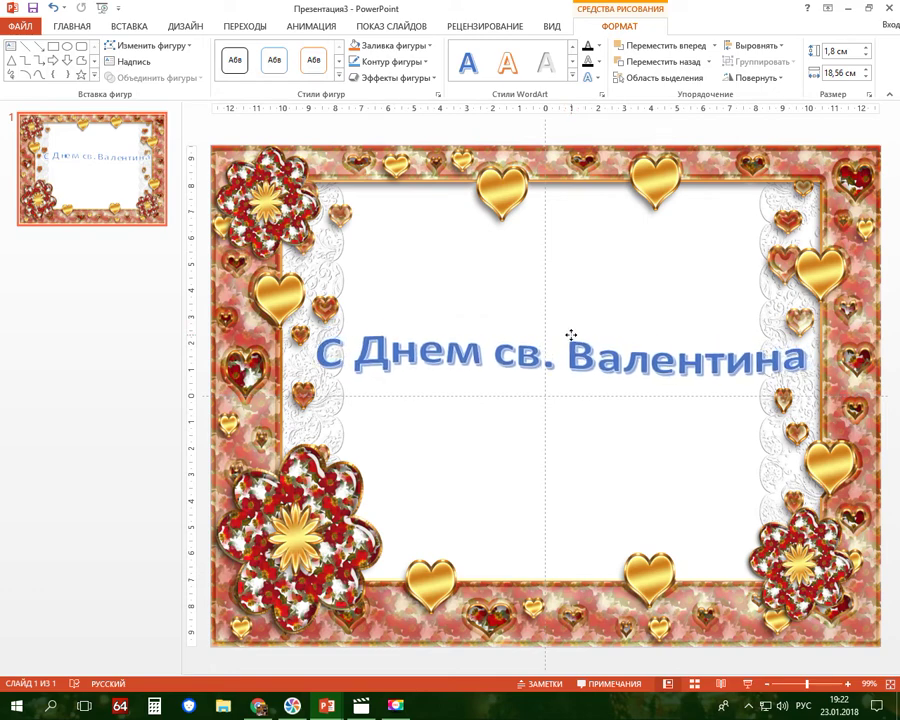
{"action": "left_click", "coordinate": [565, 454]}
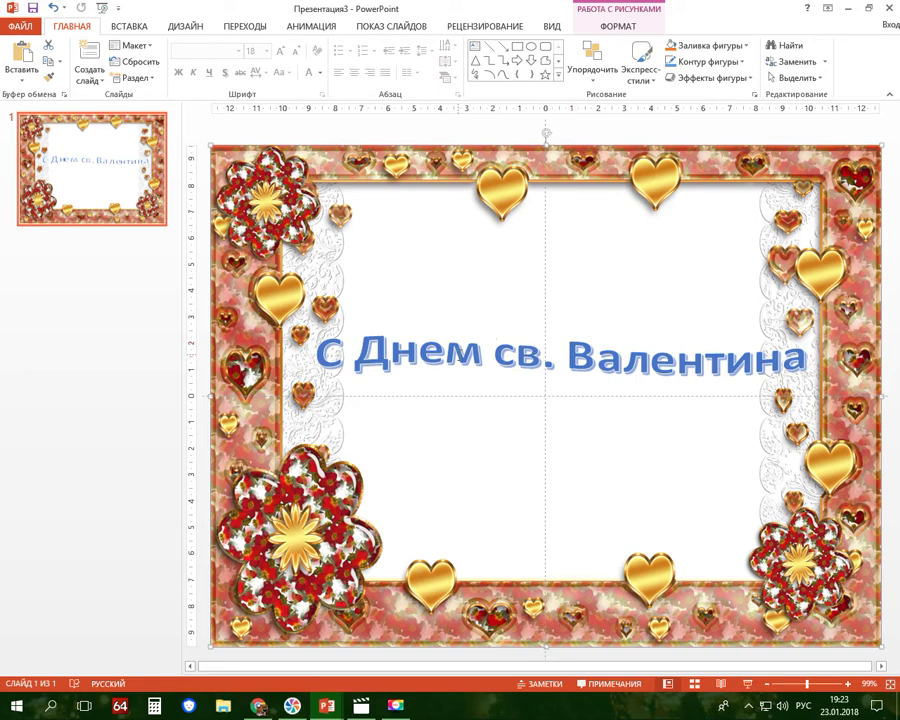
{"action": "left_click", "coordinate": [546, 360]}
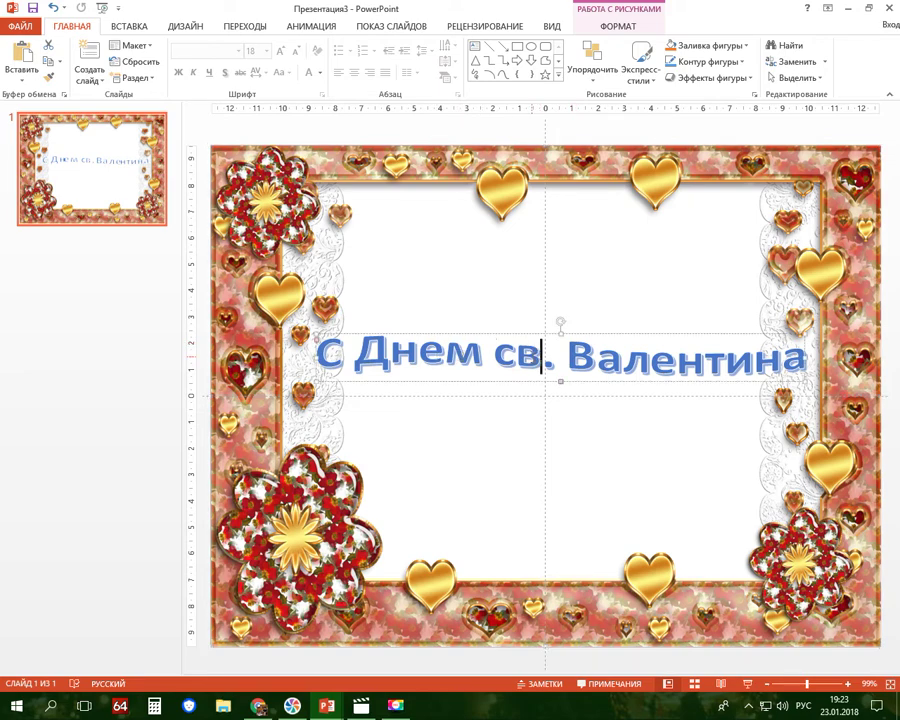
- Insert the kissing-children heart picture 410511856.gif and shrink it to 5,63 × 5,52 cm at upper left
{"action": "left_click", "coordinate": [527, 342]}
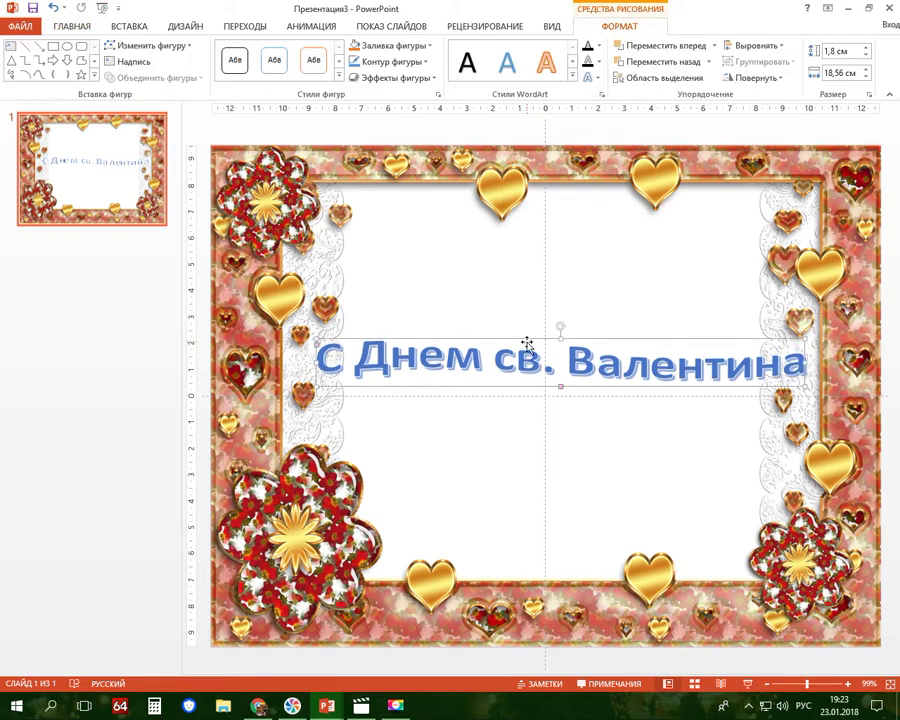
{"action": "left_click", "coordinate": [548, 431]}
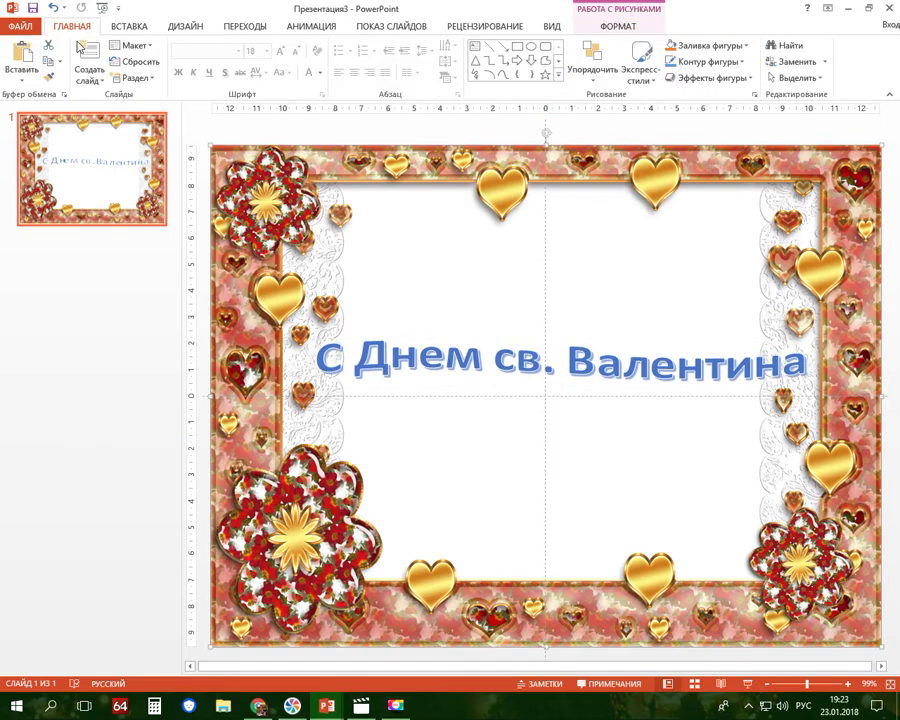
{"action": "left_click", "coordinate": [140, 26]}
{"action": "left_click", "coordinate": [73, 46]}
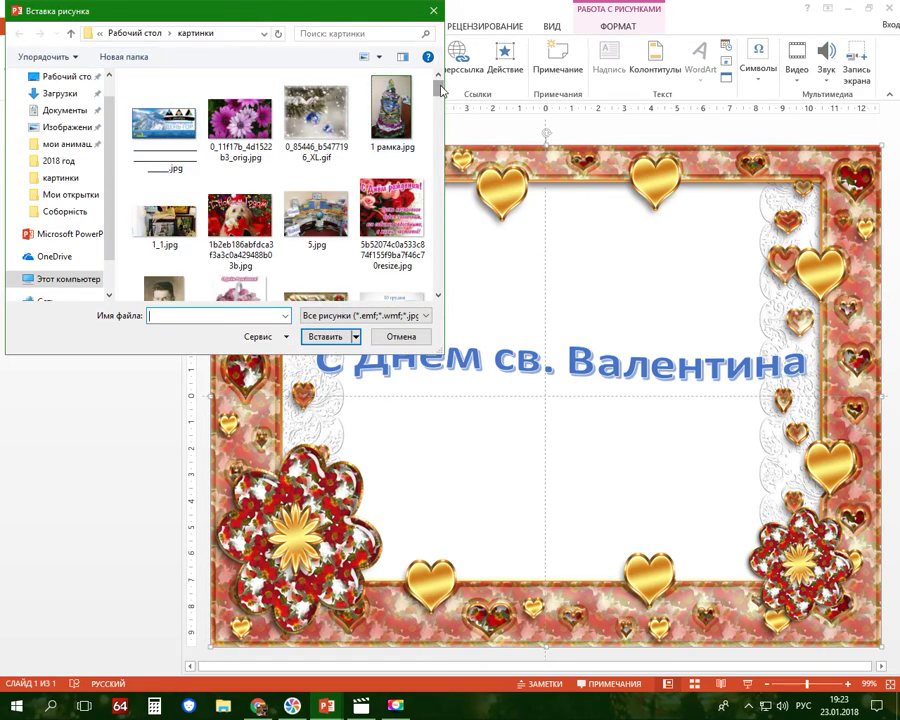
{"action": "mouse_move", "coordinate": [438, 88]}
{"action": "left_mouse_down"}
{"action": "mouse_move", "coordinate": [443, 172]}
{"action": "mouse_move", "coordinate": [441, 158]}
{"action": "left_mouse_up"}
{"action": "left_click", "coordinate": [316, 145]}
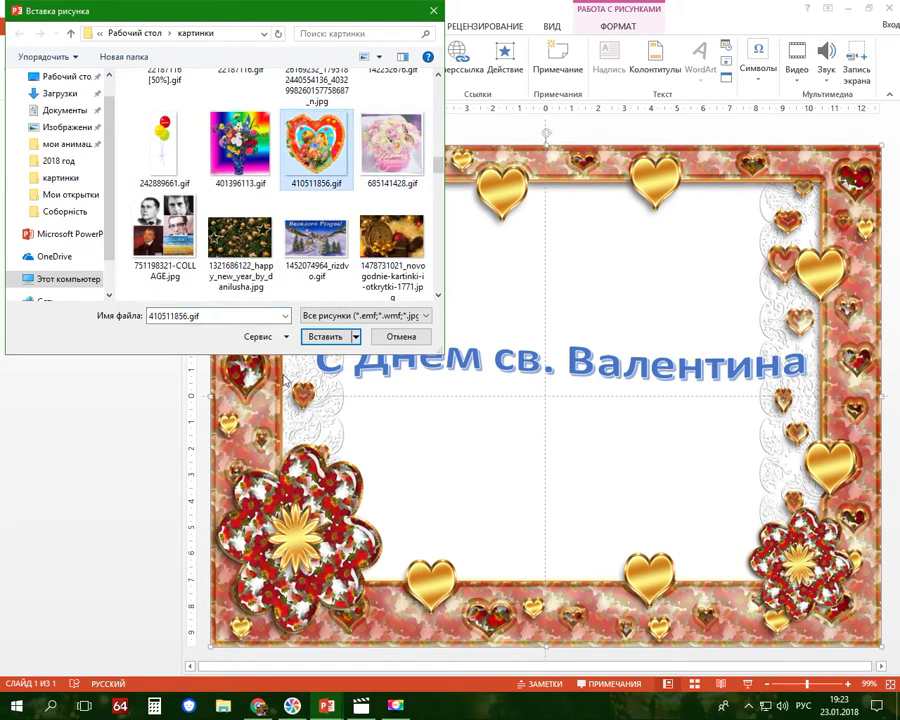
{"action": "left_click", "coordinate": [318, 339]}
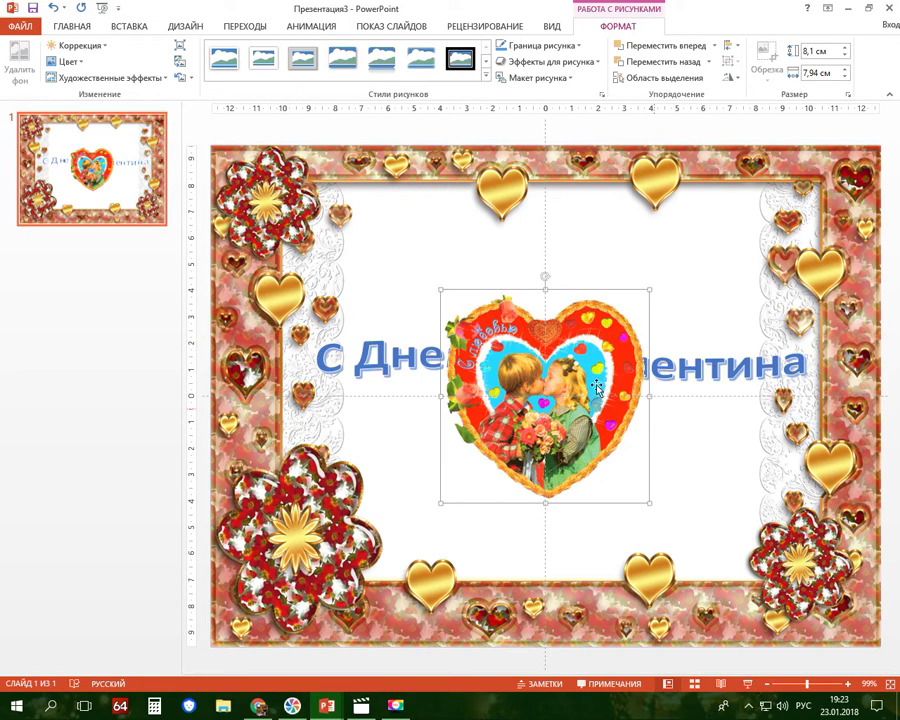
{"action": "mouse_move", "coordinate": [441, 290]}
{"action": "left_mouse_down"}
{"action": "mouse_move", "coordinate": [490, 352]}
{"action": "mouse_move", "coordinate": [415, 240]}
{"action": "left_mouse_up"}
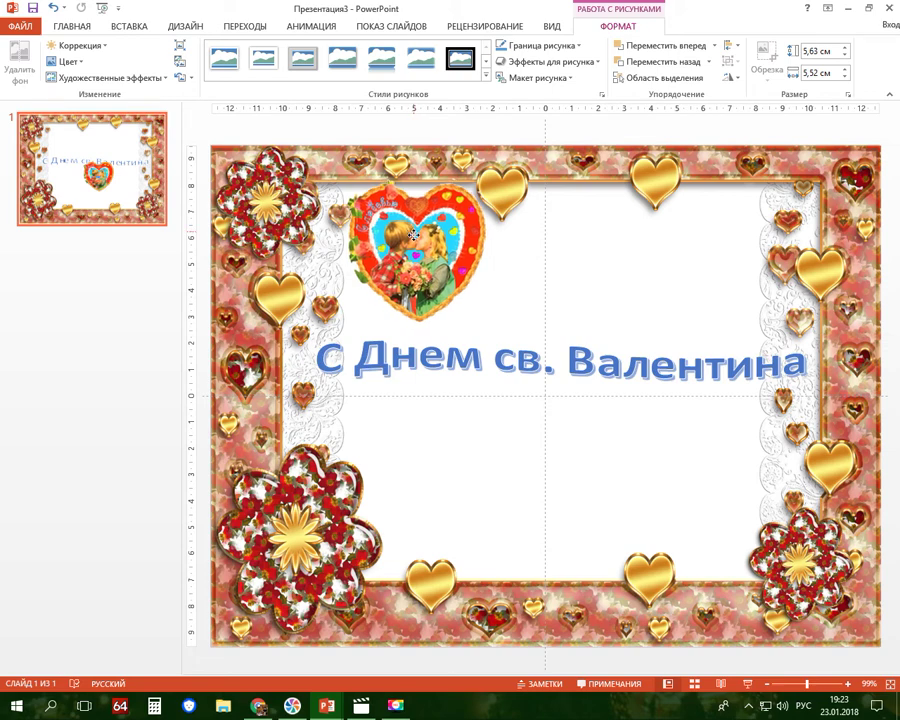
- Insert the red-hearts picture 16962456.gif and move it to the card's upper right
{"action": "left_click", "coordinate": [122, 28]}
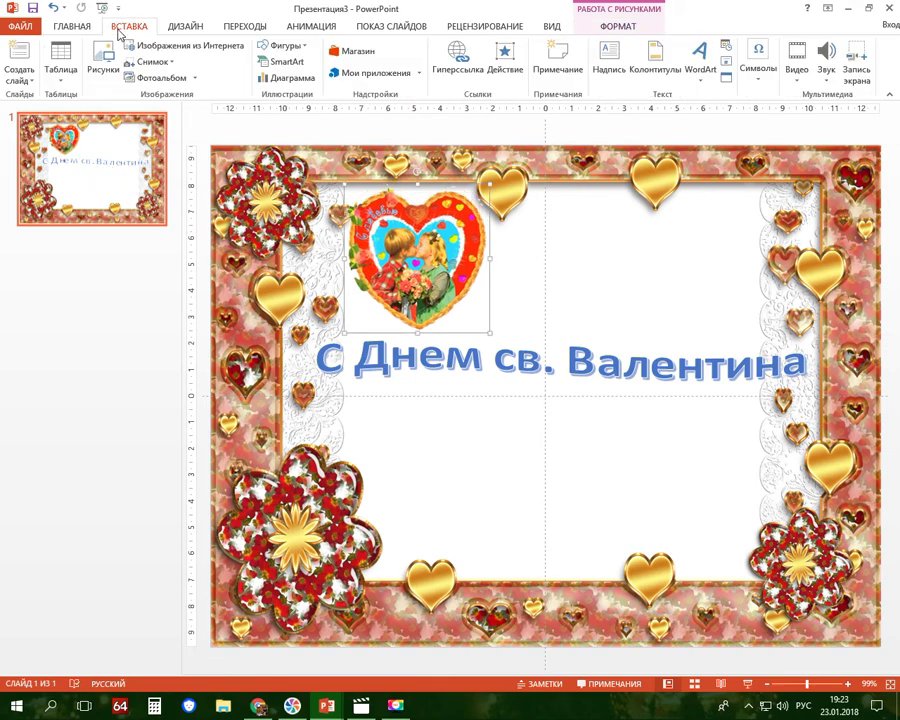
{"action": "left_click", "coordinate": [103, 60]}
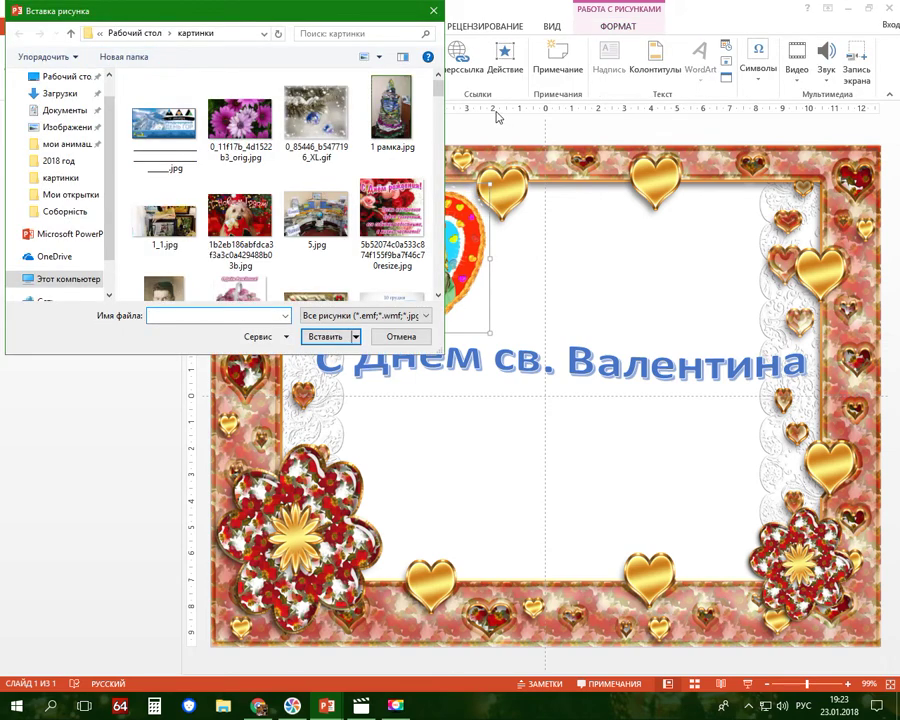
{"action": "left_click_drag", "start_coordinate": [440, 94], "coordinate": [452, 160]}
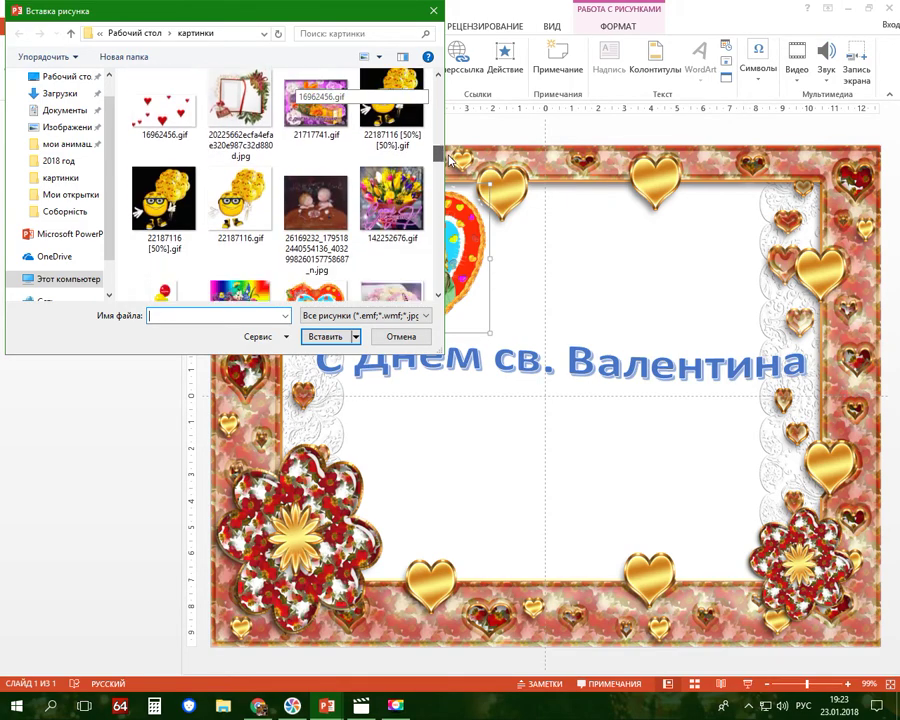
{"action": "left_click", "coordinate": [170, 107]}
{"action": "left_click", "coordinate": [330, 337]}
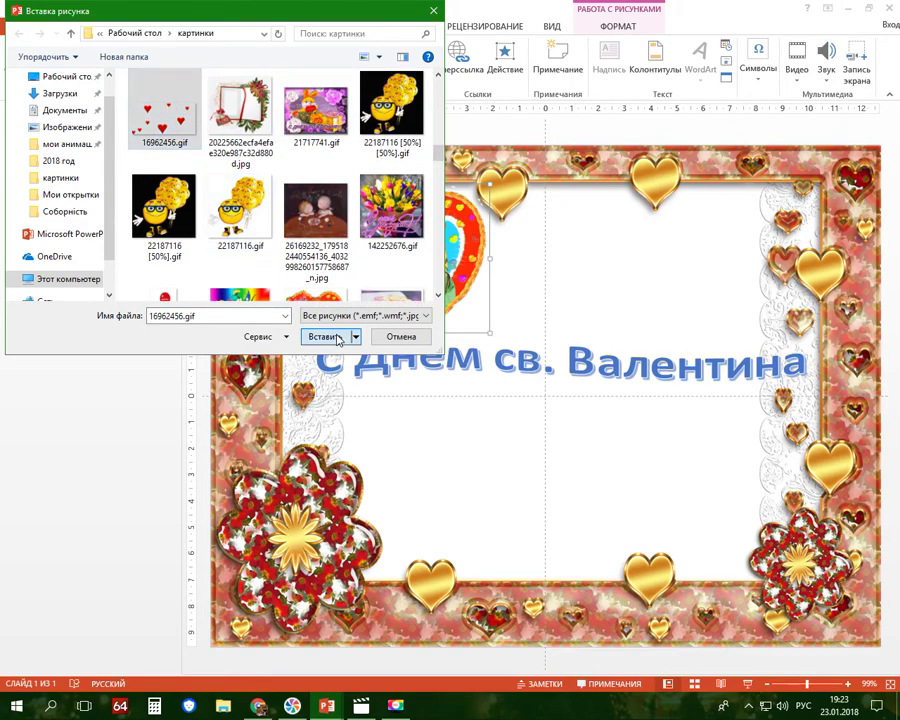
{"action": "left_click_drag", "start_coordinate": [632, 346], "coordinate": [735, 225]}
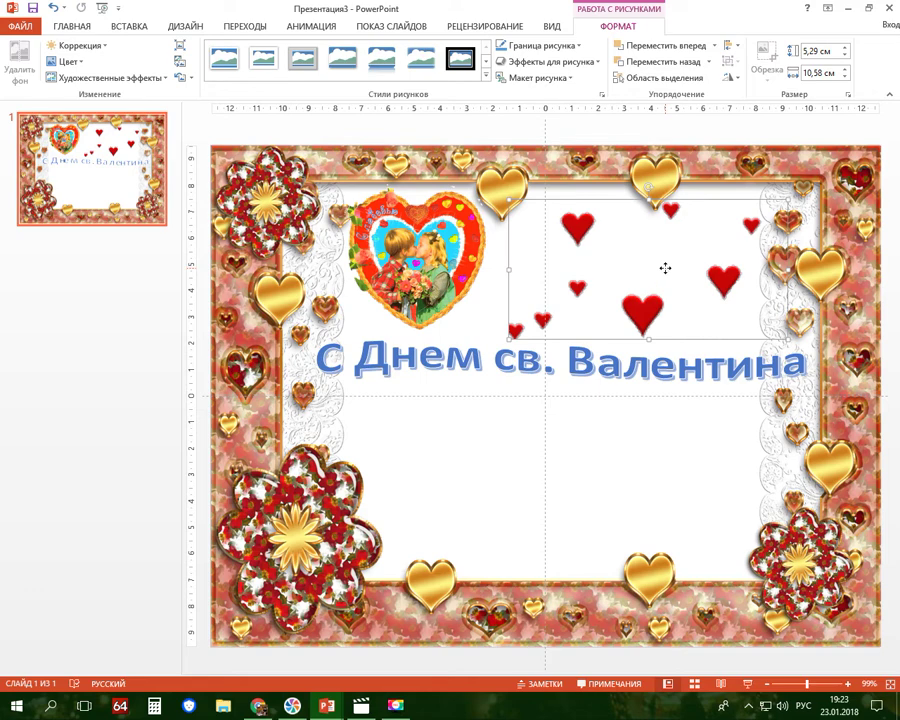
- Copy and paste the hearts picture, placing the copy below the greeting
{"action": "right_click", "coordinate": [628, 266]}
{"action": "key", "text": "Escape"}
{"action": "right_click", "coordinate": [490, 488]}
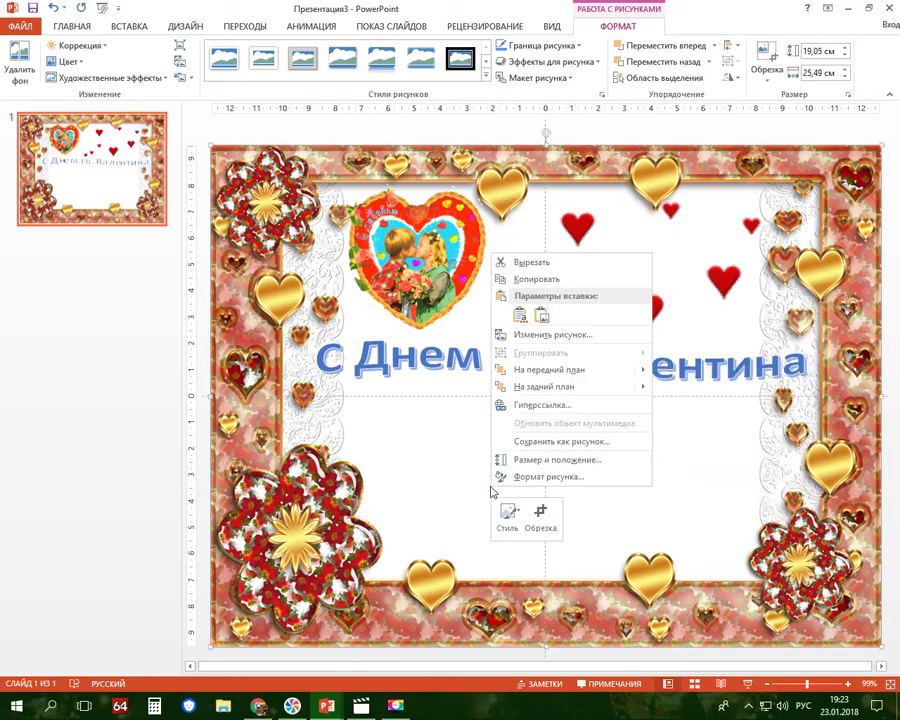
{"action": "left_click", "coordinate": [520, 315]}
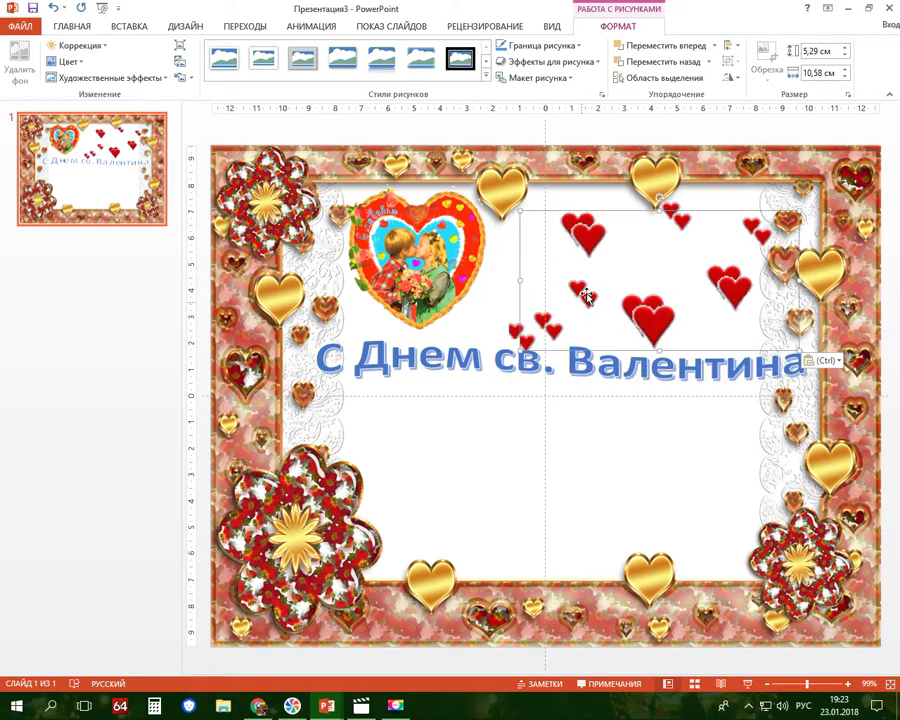
{"action": "mouse_move", "coordinate": [632, 258]}
{"action": "left_mouse_down"}
{"action": "mouse_move", "coordinate": [538, 457]}
{"action": "mouse_move", "coordinate": [522, 471]}
{"action": "left_mouse_up"}
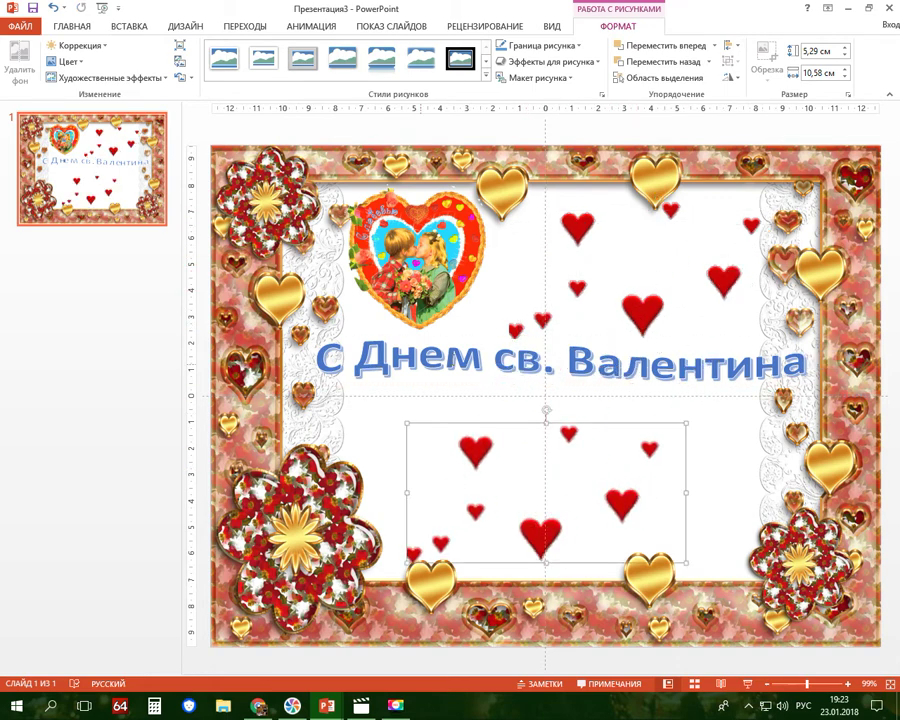
- Insert the picture of two hearts with a rose onto the slide
{"action": "left_click", "coordinate": [121, 30]}
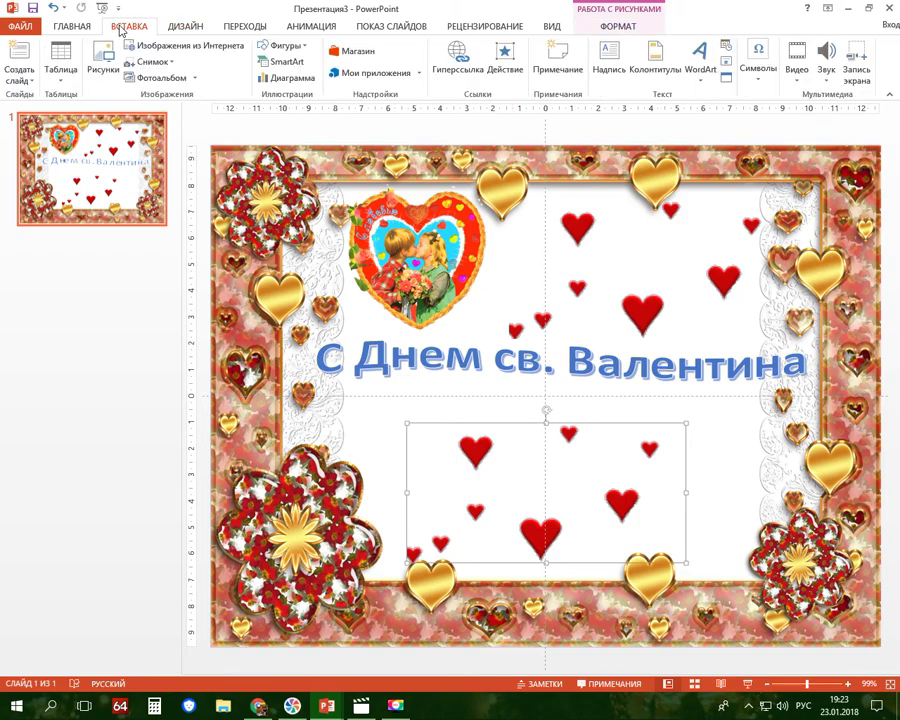
{"action": "left_click", "coordinate": [92, 50]}
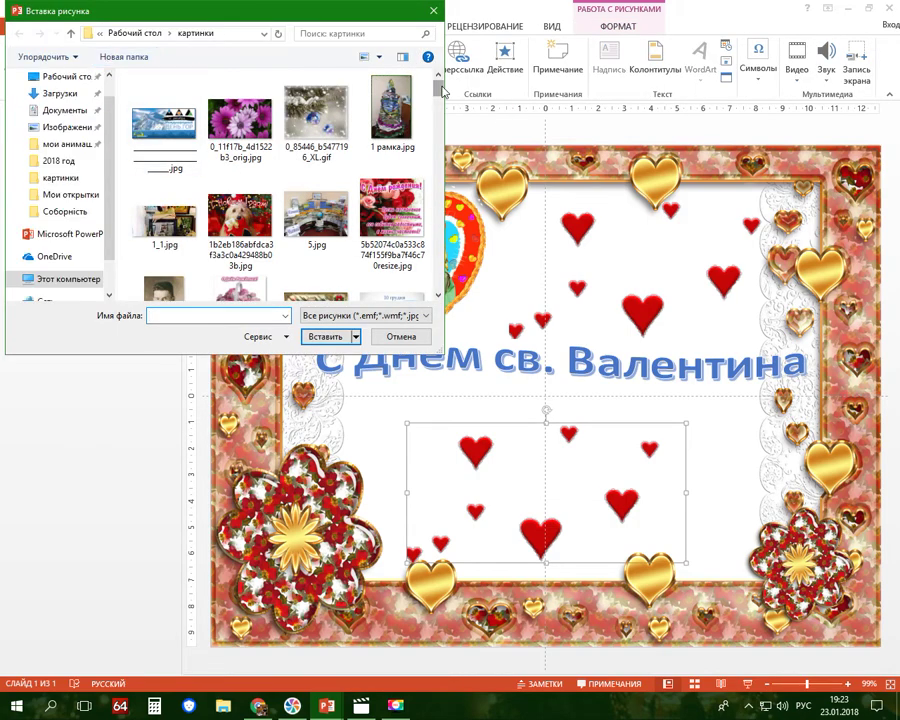
{"action": "left_click_drag", "start_coordinate": [437, 88], "coordinate": [440, 206]}
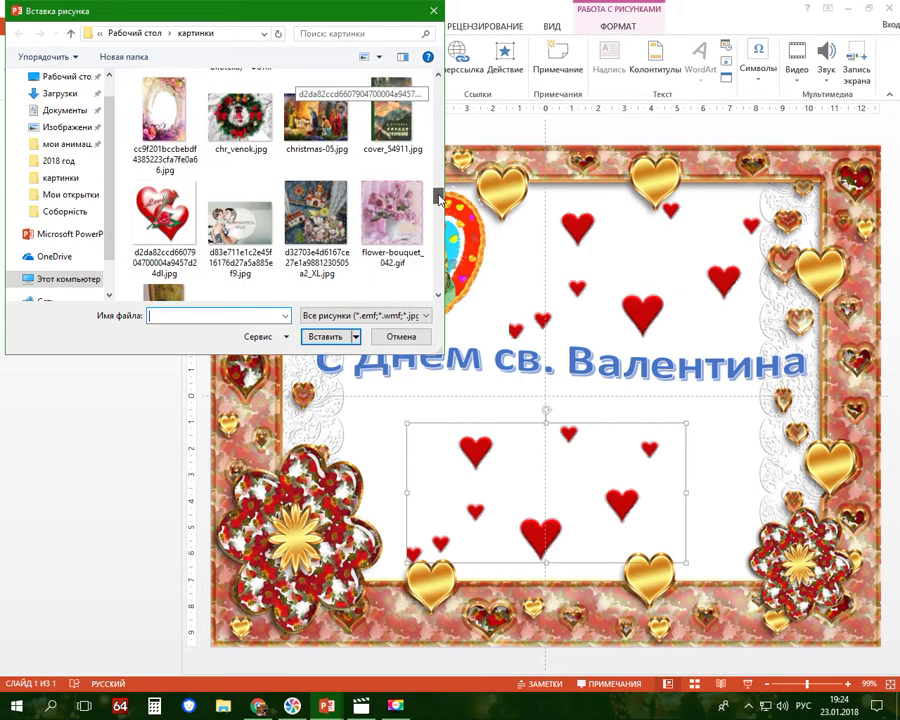
{"action": "left_click", "coordinate": [165, 228]}
{"action": "left_click", "coordinate": [325, 337]}
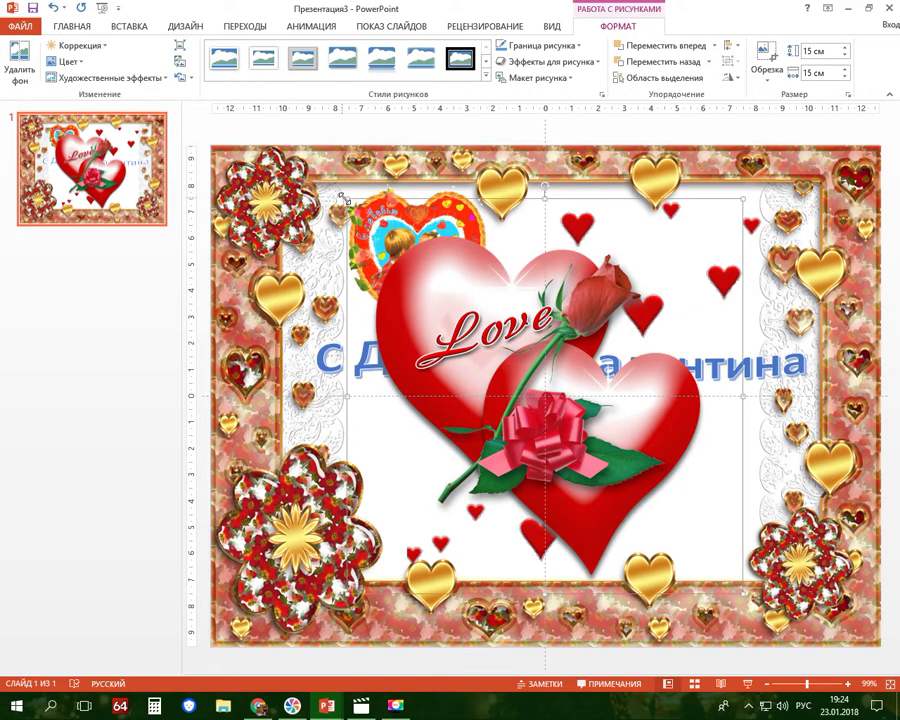
- Shrink the Love picture to 5,24 cm in the lower right, and nudge the kissing-children picture
{"action": "left_click_drag", "start_coordinate": [375, 228], "coordinate": [627, 472]}
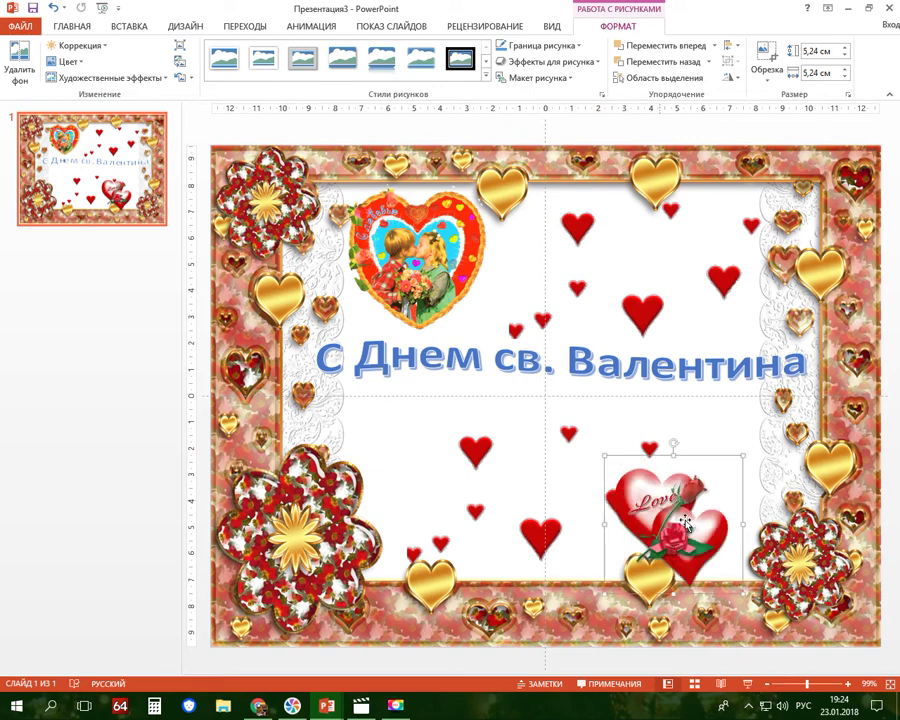
{"action": "mouse_move", "coordinate": [692, 478]}
{"action": "left_mouse_down"}
{"action": "mouse_move", "coordinate": [762, 468]}
{"action": "mouse_move", "coordinate": [724, 514]}
{"action": "left_mouse_up"}
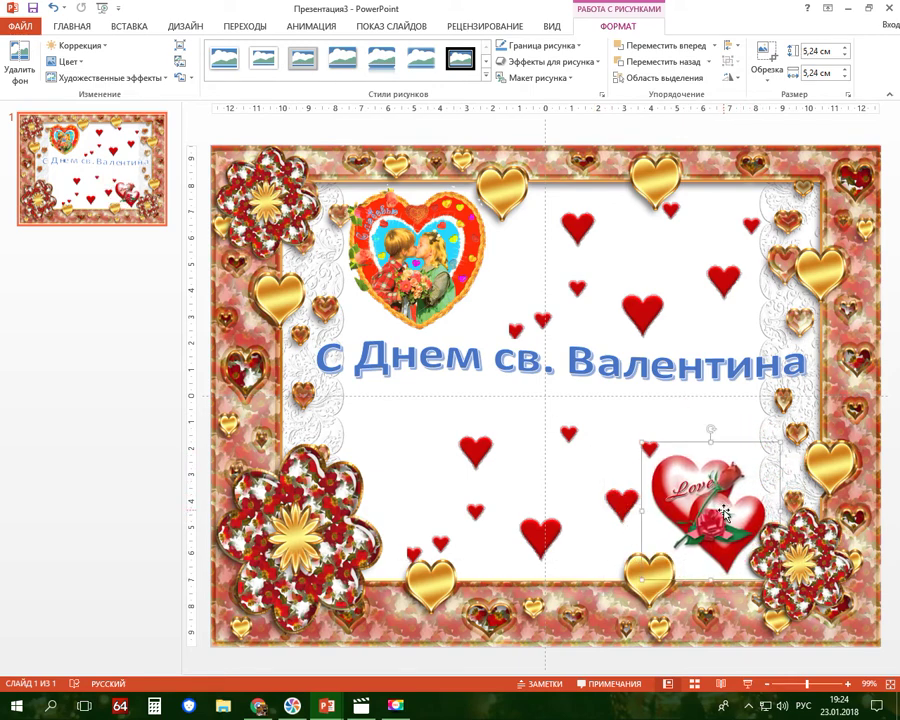
{"action": "left_click_drag", "start_coordinate": [442, 280], "coordinate": [450, 283]}
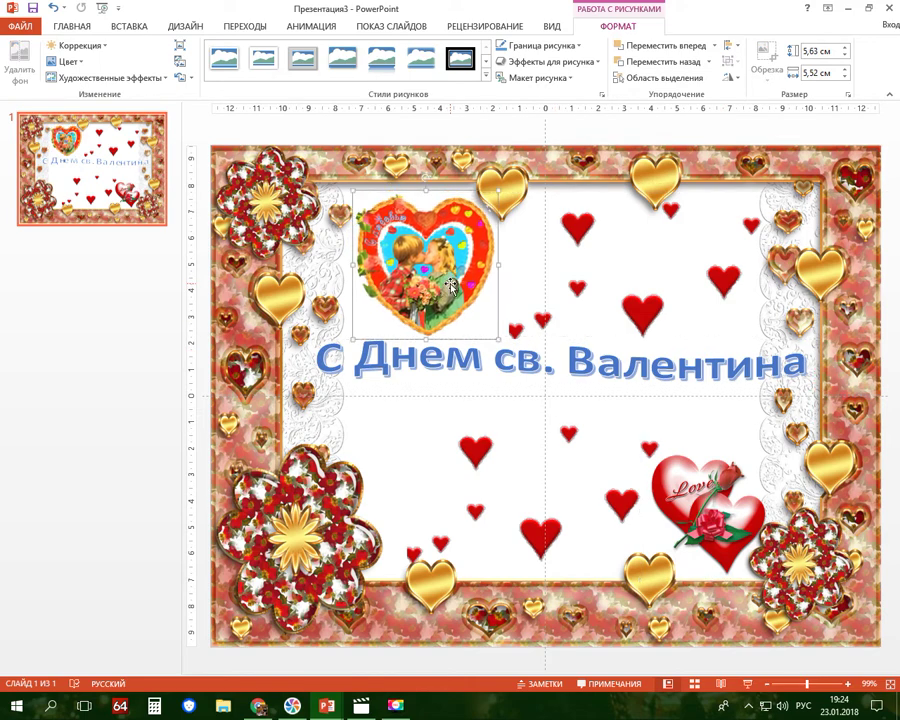
{"action": "left_click", "coordinate": [597, 569]}
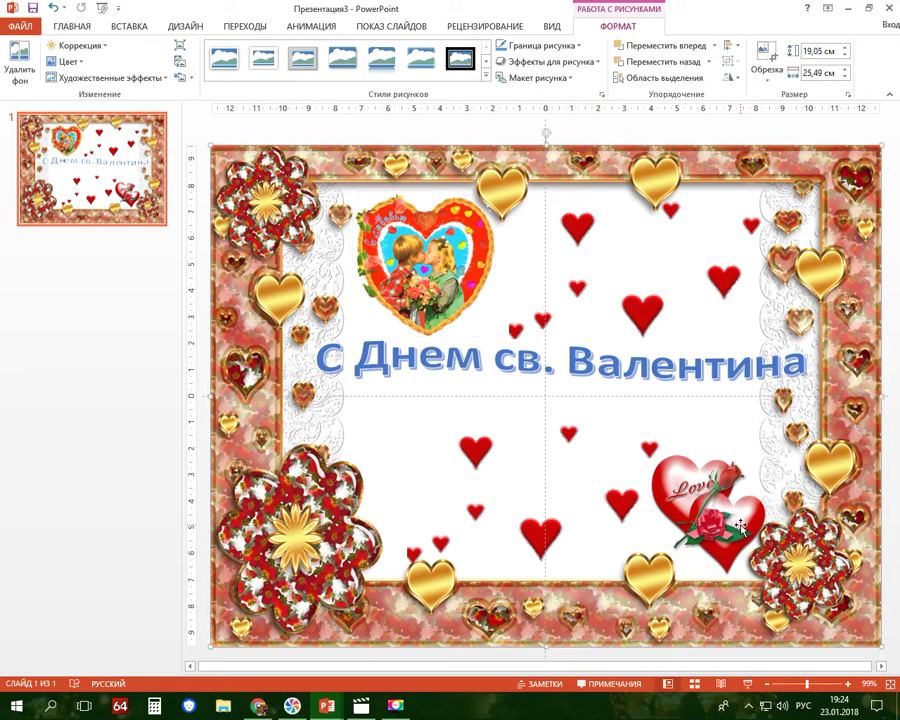
- Move the С Днем св. Валентина title slightly lower, then select the Love and background pictures
{"action": "left_click", "coordinate": [721, 366]}
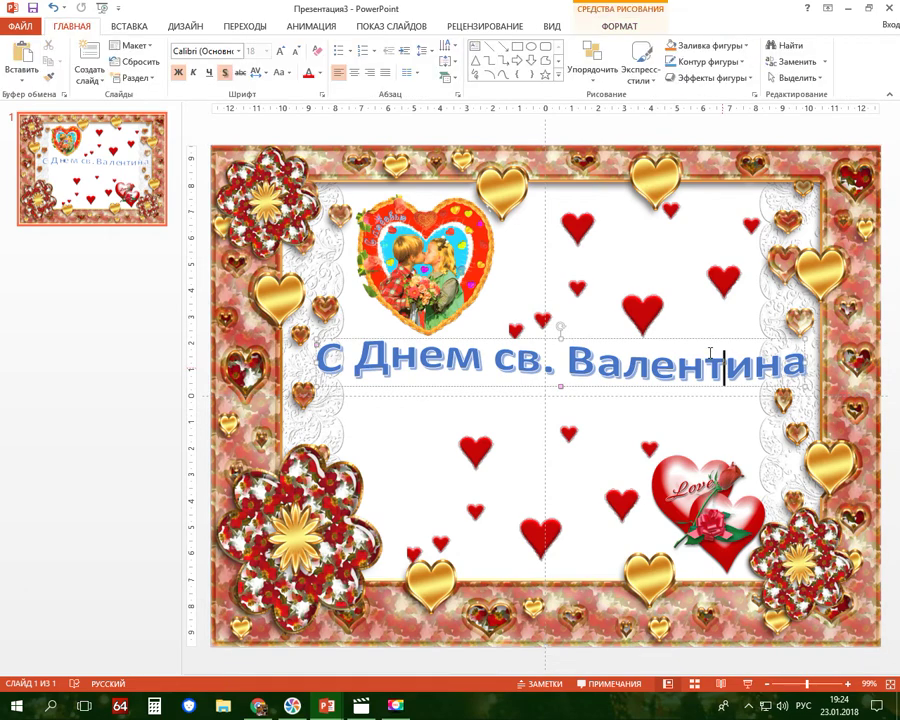
{"action": "left_click_drag", "start_coordinate": [705, 348], "coordinate": [703, 361]}
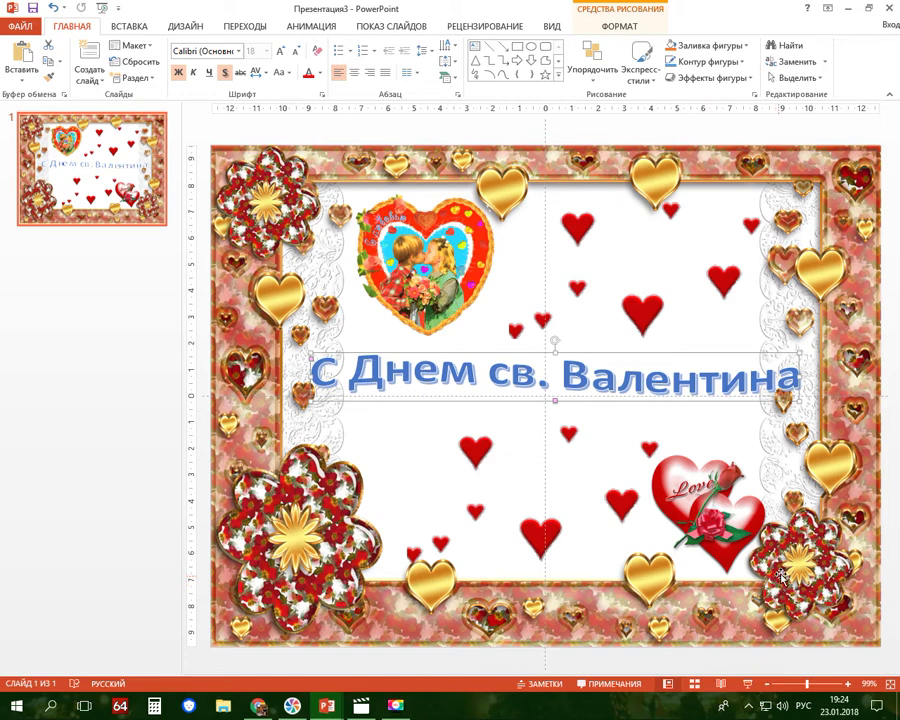
{"action": "left_click", "coordinate": [680, 527]}
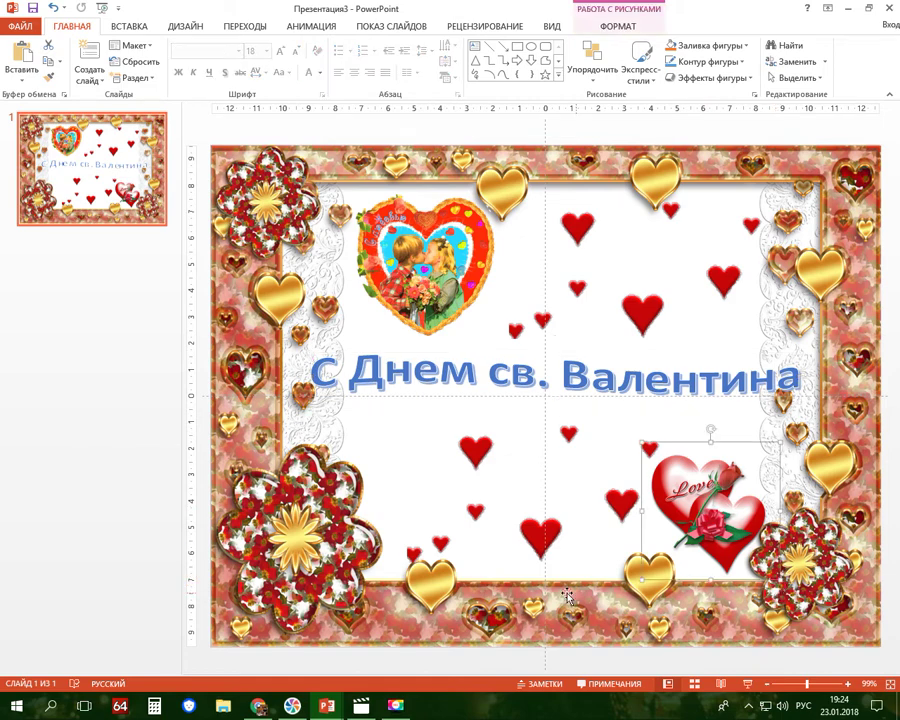
{"action": "left_click", "coordinate": [815, 580]}
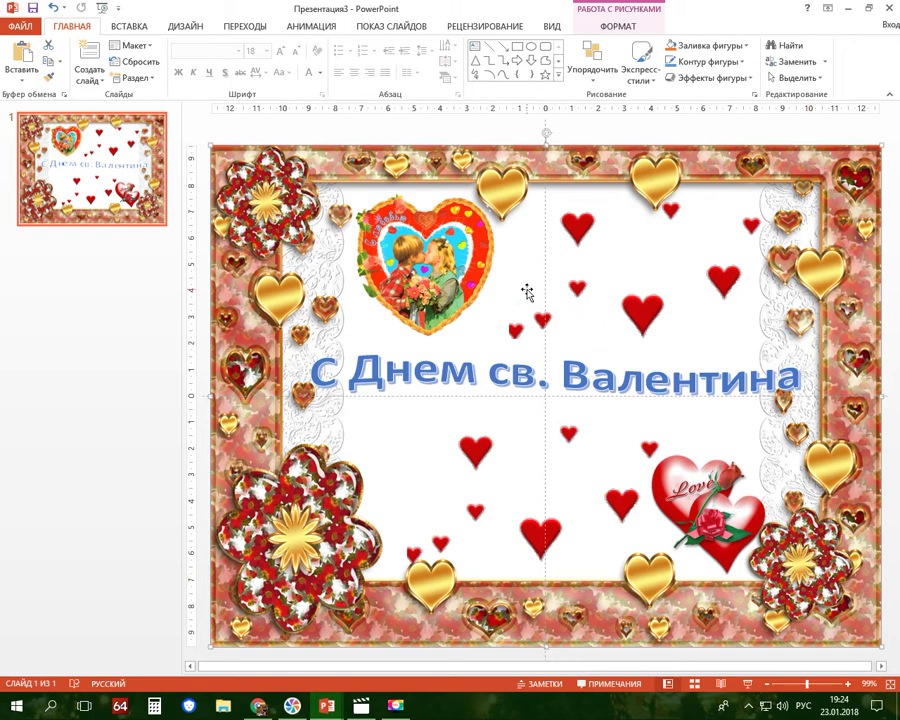
{"action": "left_click", "coordinate": [385, 26]}
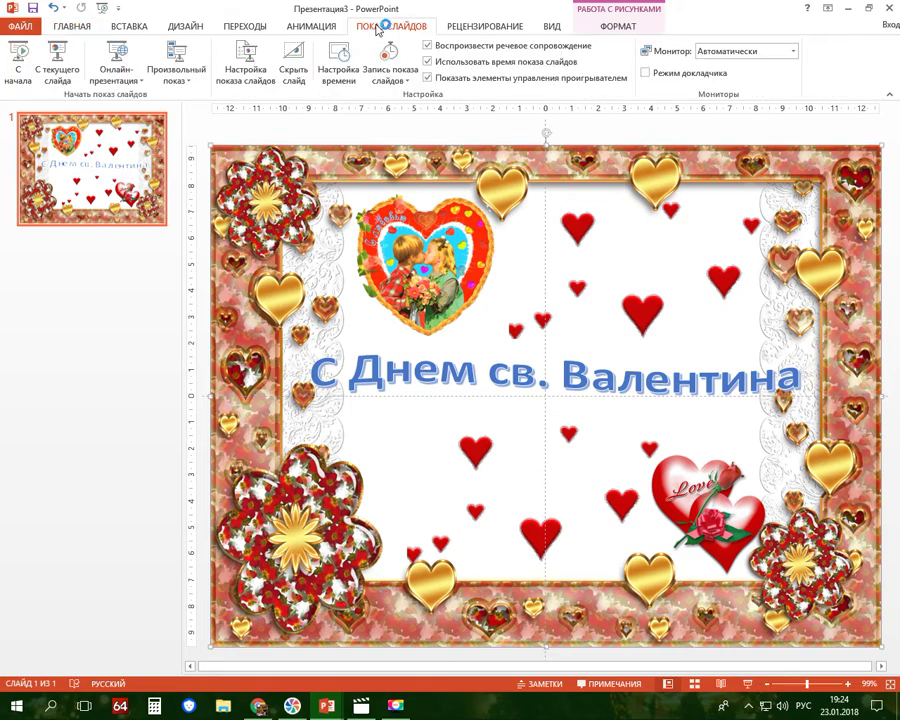
{"action": "left_click", "coordinate": [55, 50]}
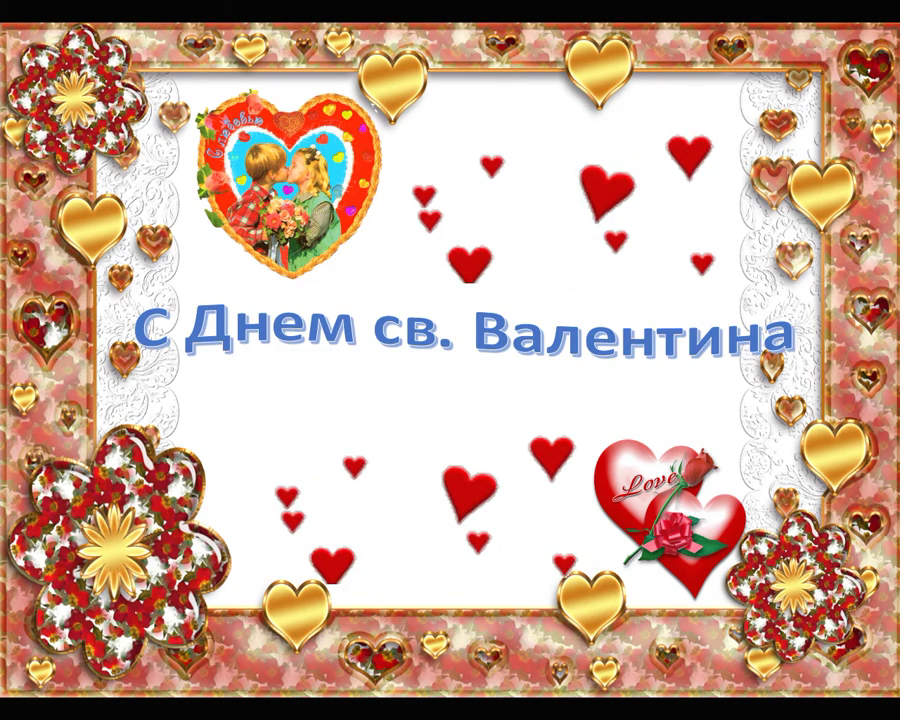
{"action": "key", "text": "Escape"}
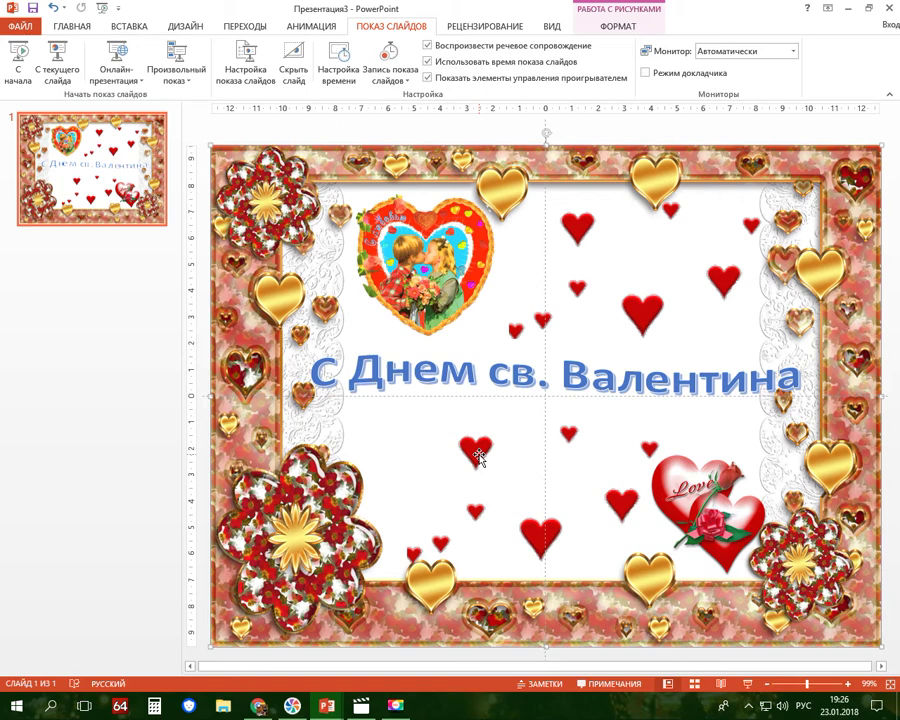
- Start a Save As named 'Валентинов День' with JPEG as the file type
{"action": "left_click", "coordinate": [22, 26]}
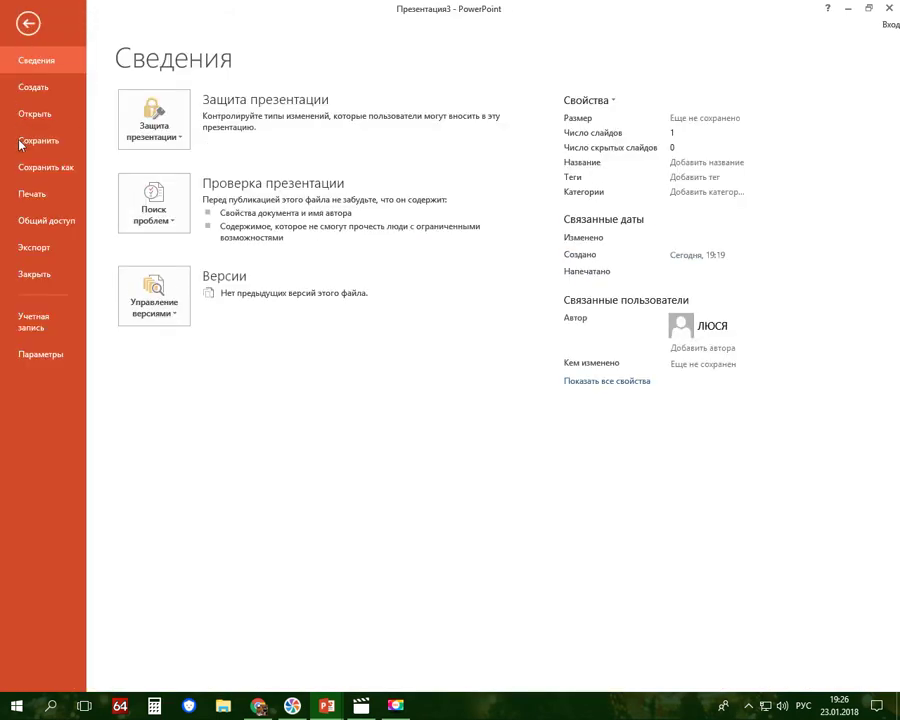
{"action": "left_click", "coordinate": [42, 169]}
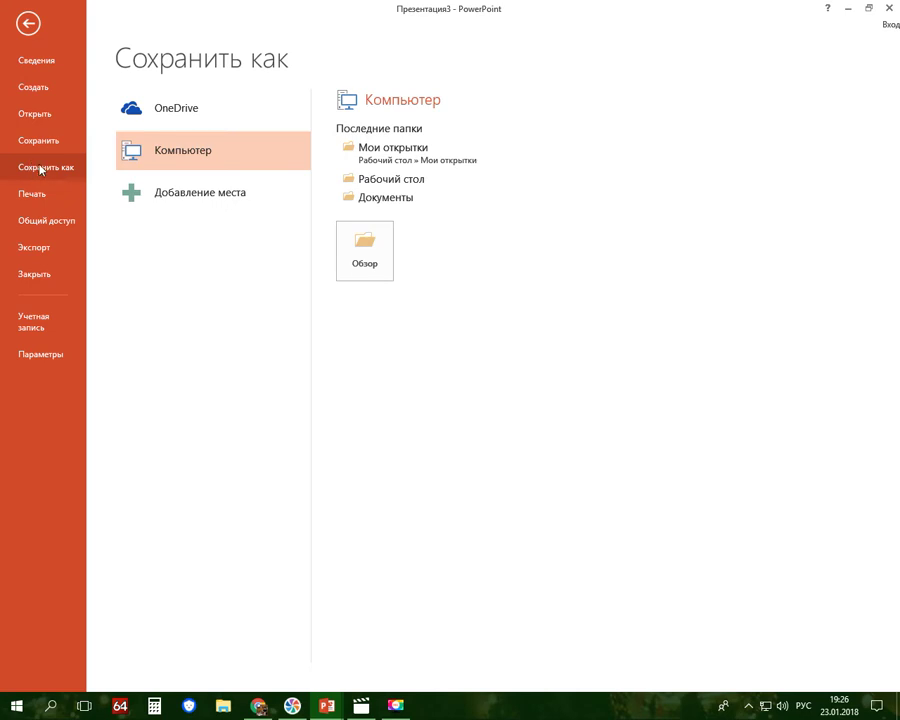
{"action": "left_click", "coordinate": [366, 263]}
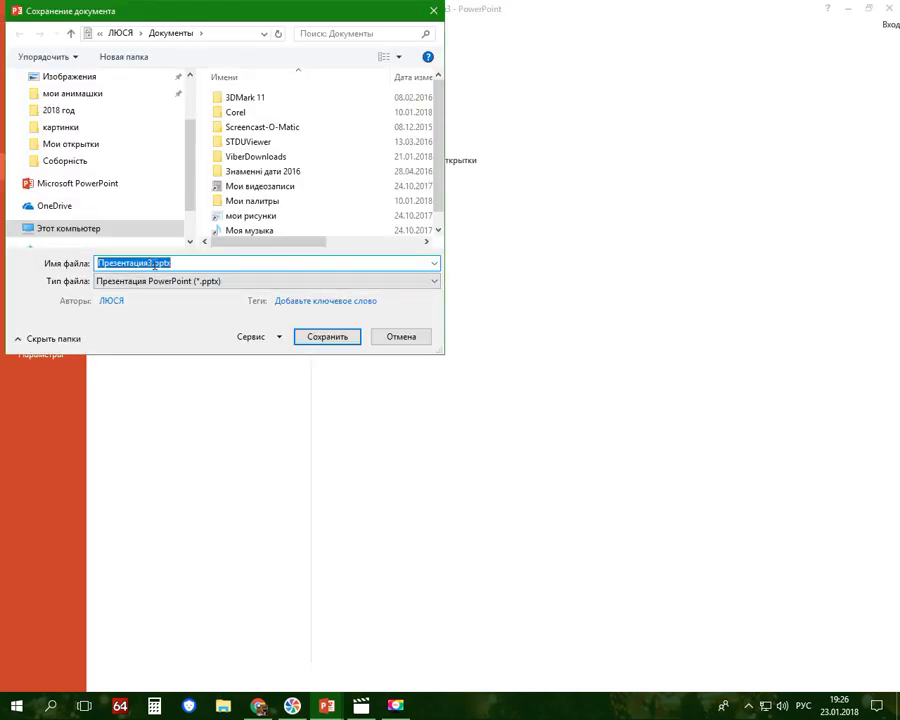
{"action": "left_click", "coordinate": [152, 263]}
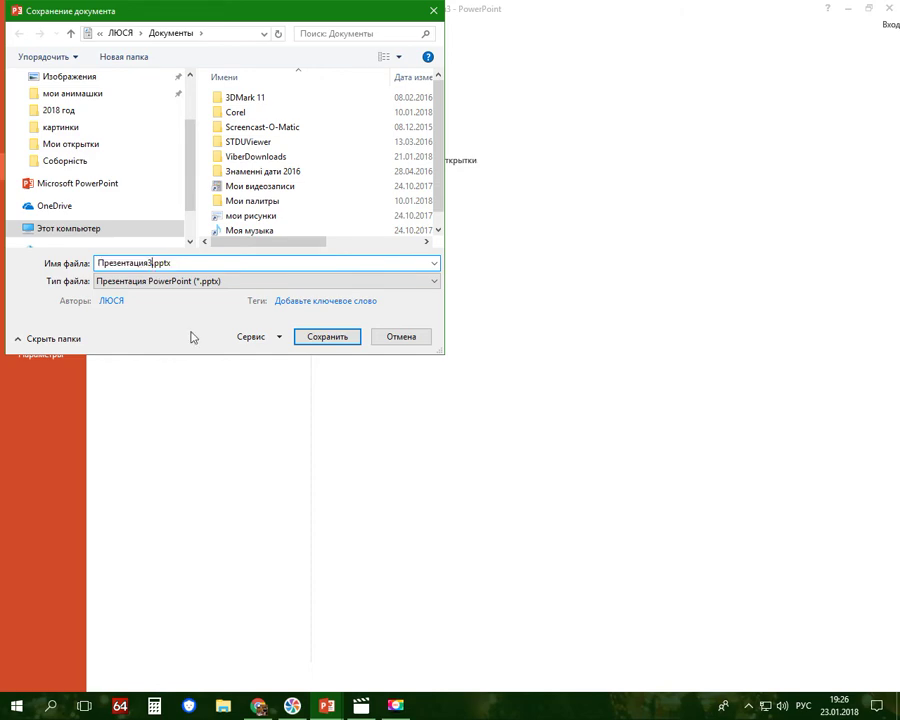
{"action": "key", "text": "BackSpace"}
{"action": "key", "text": "BackSpace"}
{"action": "key", "text": "BackSpace"}
{"action": "key", "text": "BackSpace"}
{"action": "key", "text": "BackSpace"}
{"action": "key", "text": "BackSpace"}
{"action": "key", "text": "BackSpace"}
{"action": "type", "text": "В"}
{"action": "type", "text": "алентинов"}
{"action": "type", "text": " День"}
{"action": "left_click", "coordinate": [435, 283]}
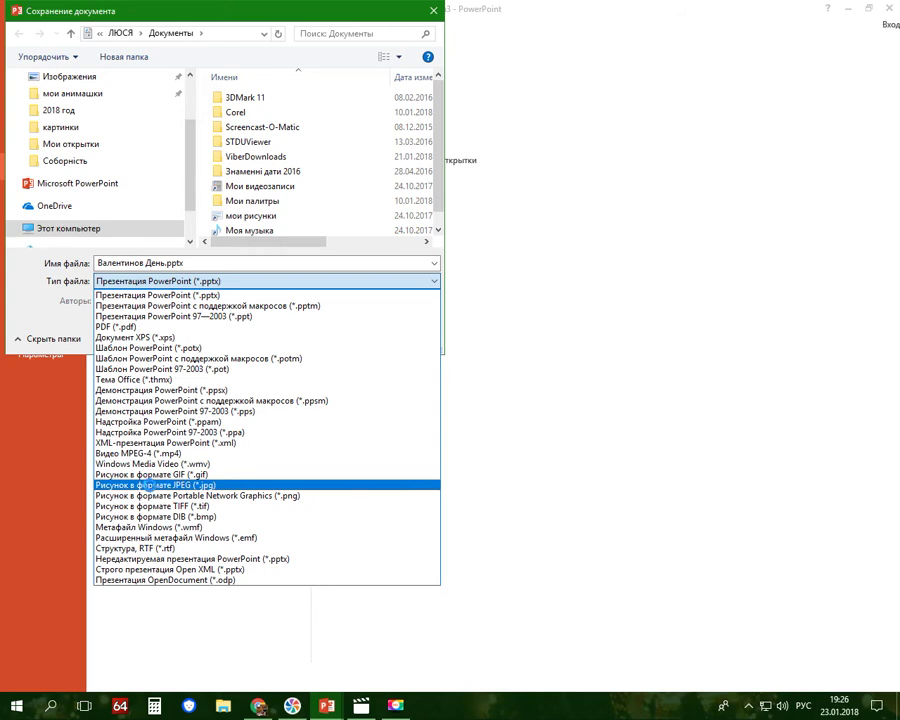
{"action": "left_click", "coordinate": [150, 487]}
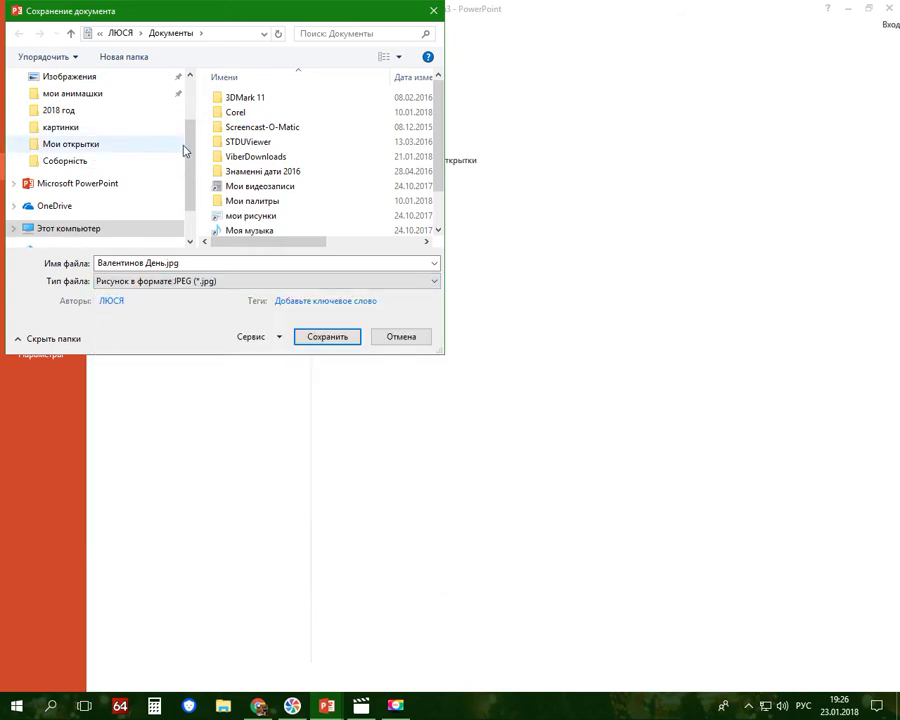
- Save only the current slide into Desktop\Мои открытки, then minimize PowerPoint
{"action": "scroll", "coordinate": [195, 140], "scroll_direction": "up", "scroll_amount": 2}
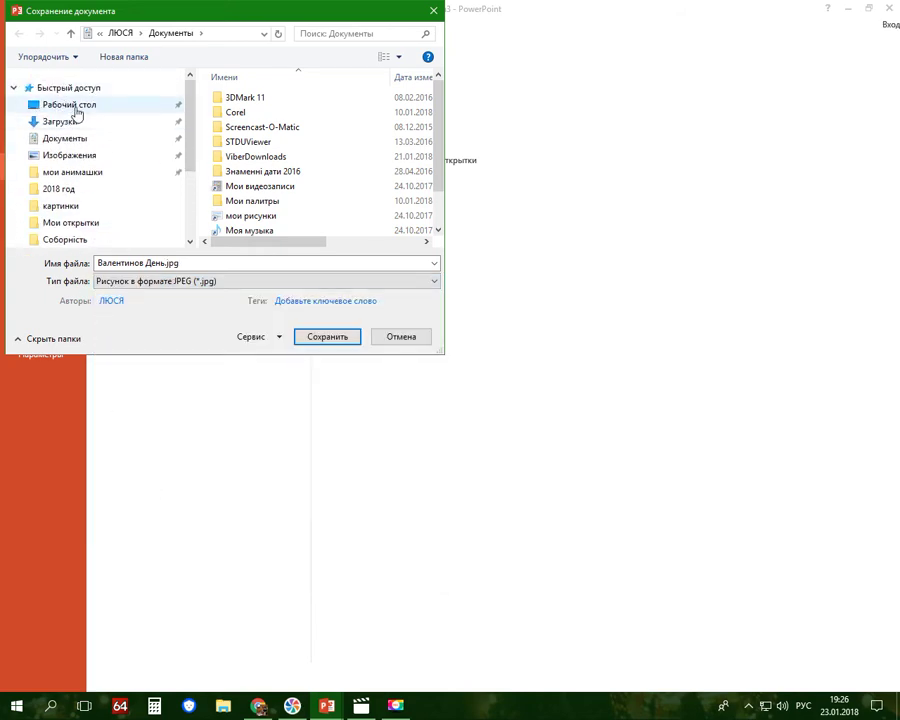
{"action": "left_click", "coordinate": [77, 108]}
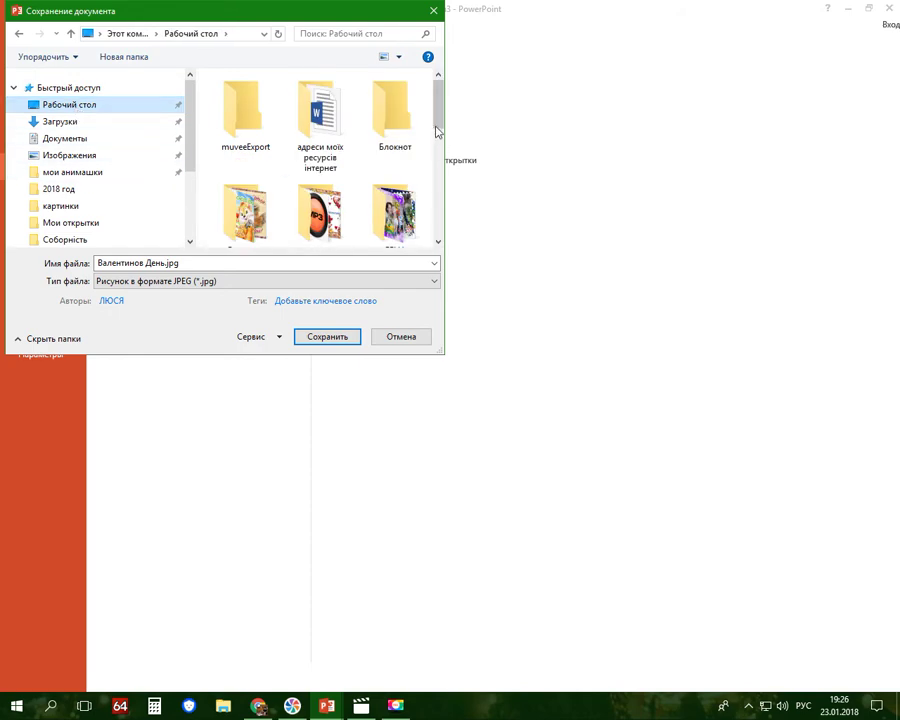
{"action": "scroll", "coordinate": [440, 130], "scroll_direction": "down", "scroll_amount": 1}
{"action": "left_click_drag", "start_coordinate": [440, 130], "coordinate": [437, 146]}
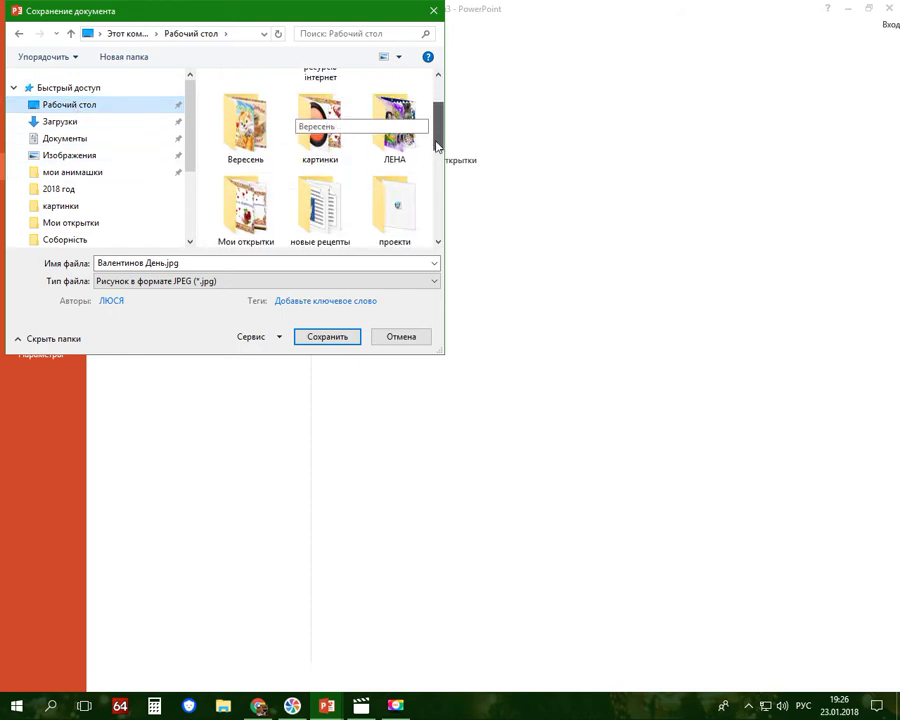
{"action": "double_click", "coordinate": [245, 210]}
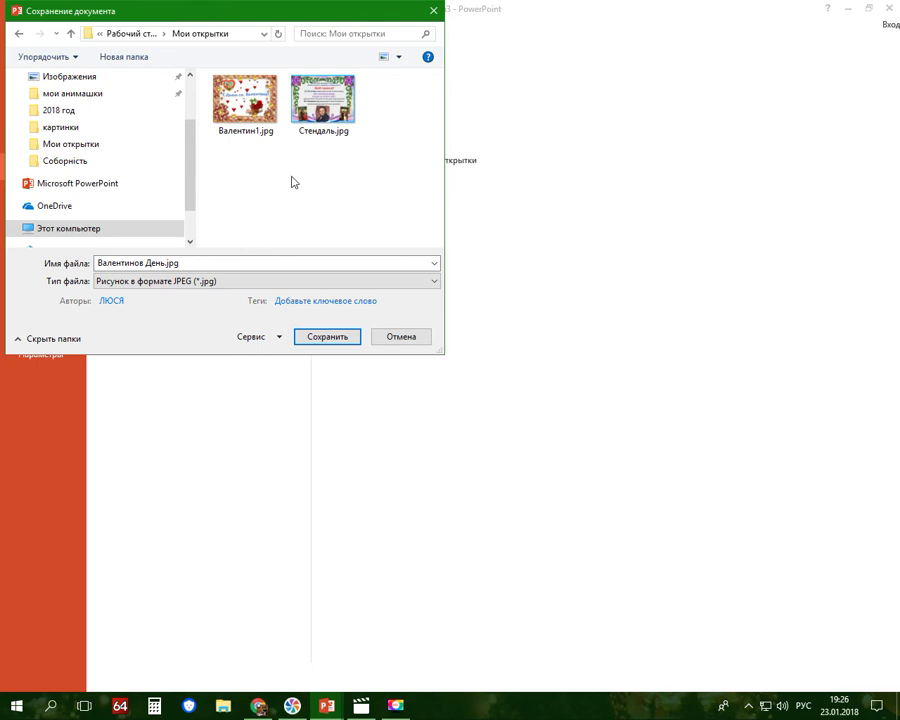
{"action": "left_click", "coordinate": [347, 338]}
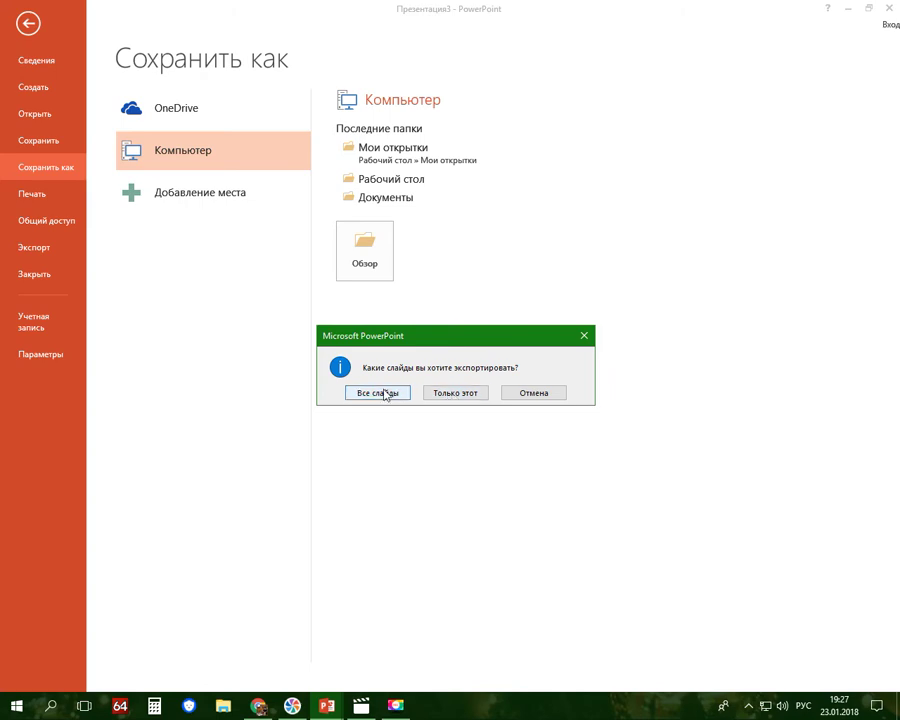
{"action": "left_click", "coordinate": [455, 393]}
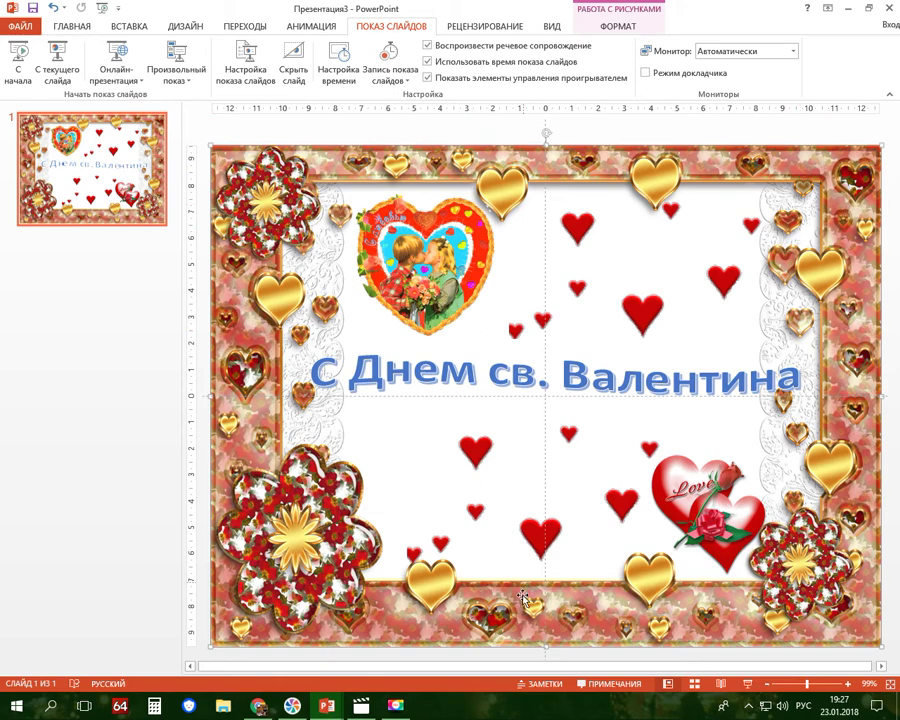
{"action": "left_click", "coordinate": [850, 10]}
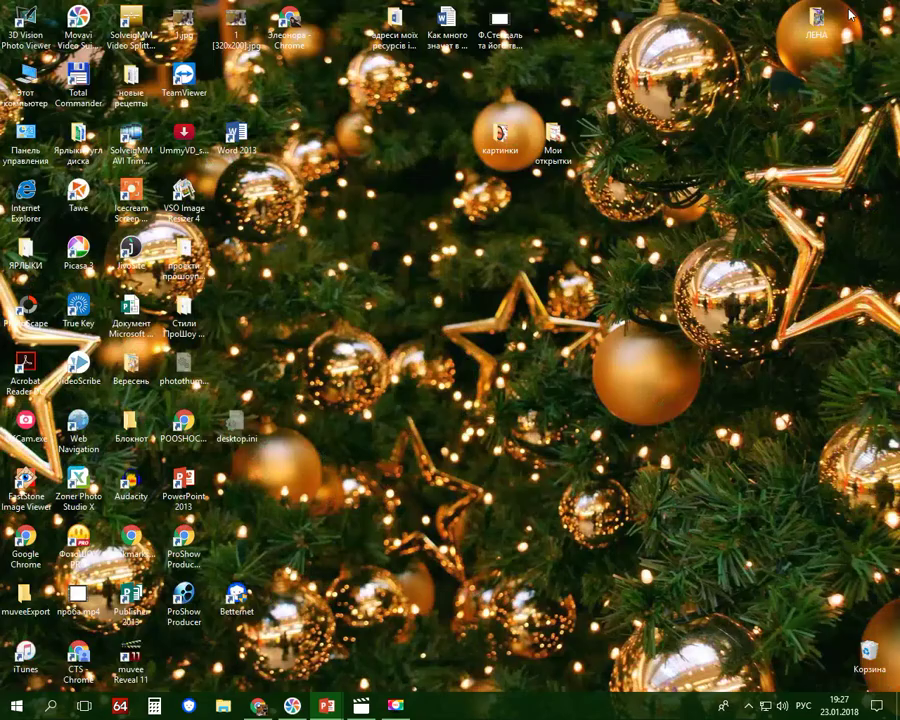
- Open the Мои открытки desktop folder and launch Валентинов День.jpg
{"action": "double_click", "coordinate": [551, 144]}
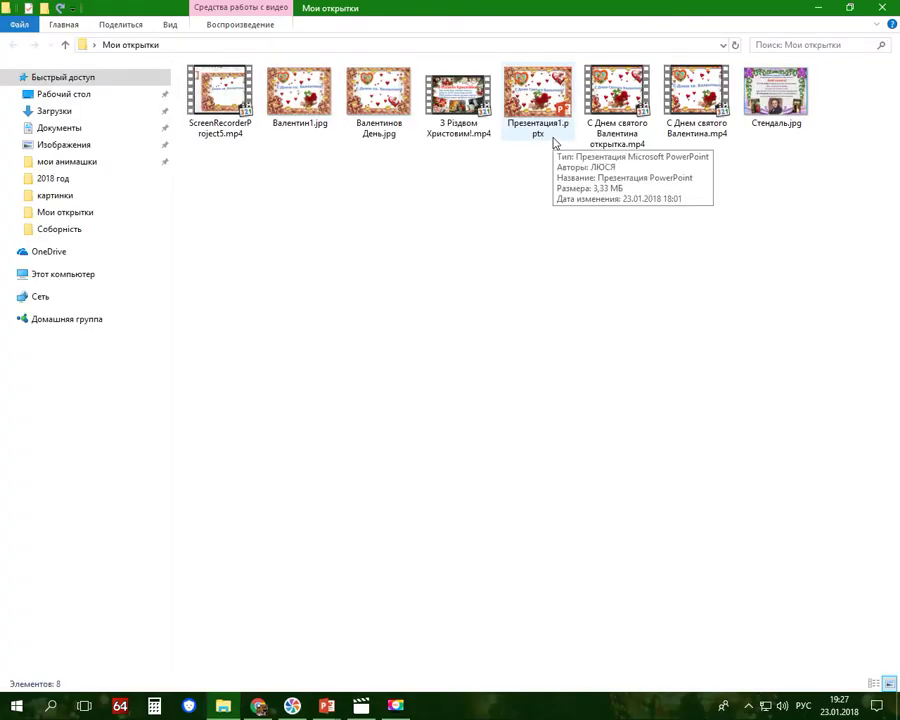
{"action": "left_click", "coordinate": [374, 107]}
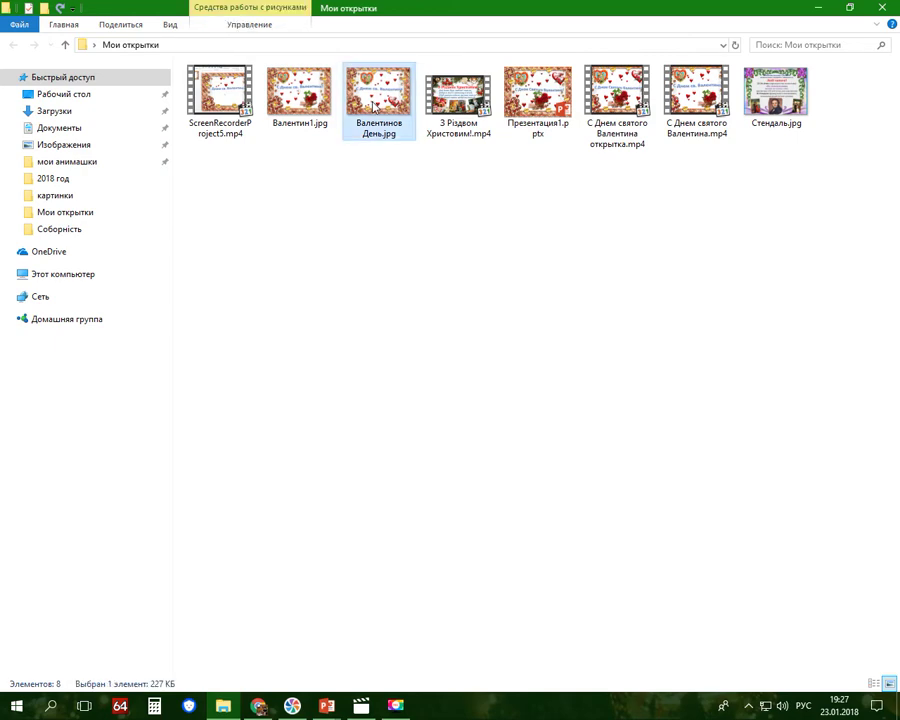
{"action": "double_click", "coordinate": [374, 107]}
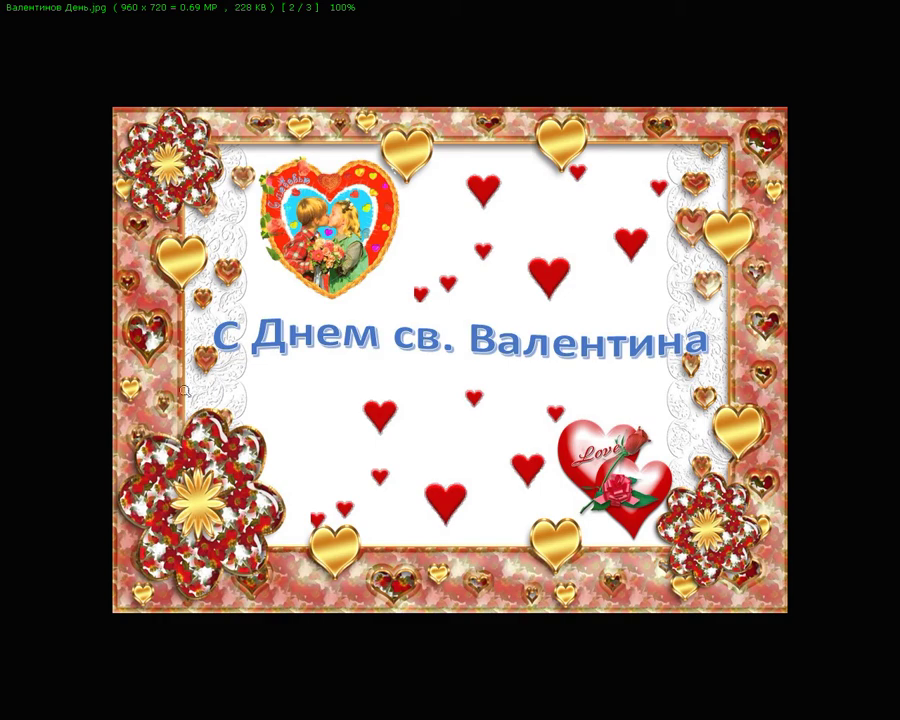
{"action": "mouse_move", "coordinate": [450, 5]}
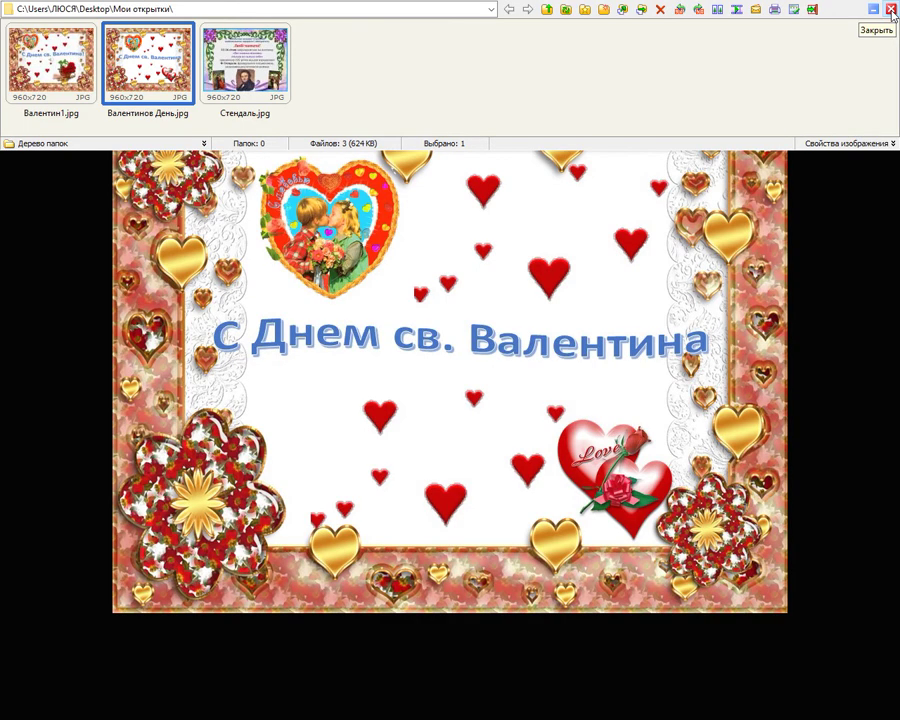
- Close FastStone Image Viewer after viewing the exported card
{"action": "left_click", "coordinate": [891, 10]}
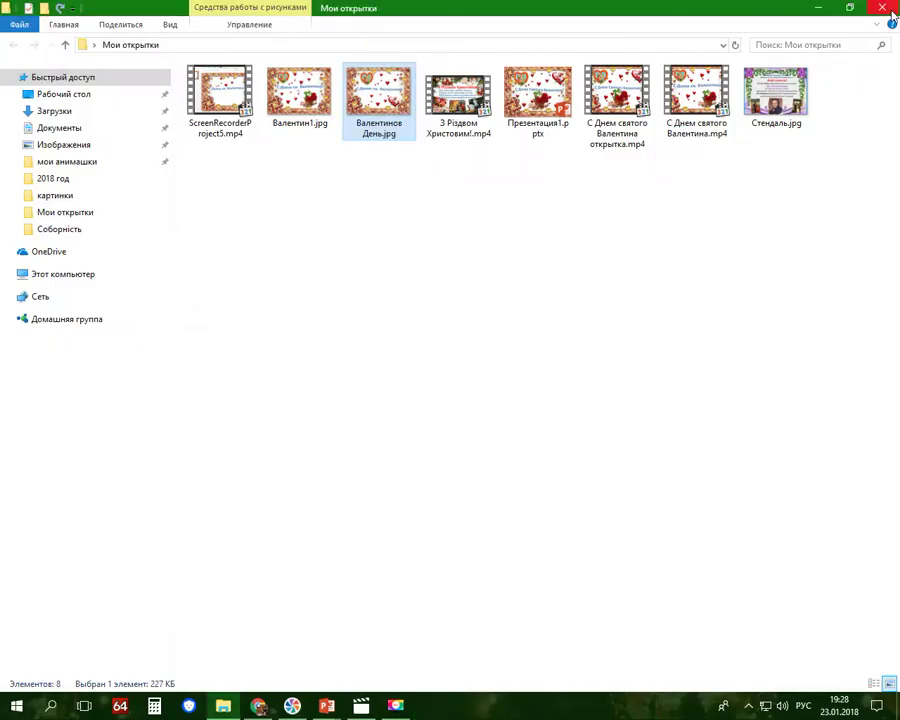
- Return to PowerPoint and insert 3988-vse_mirvok.ru.mp3 from the картинки folder as audio
{"action": "left_click", "coordinate": [818, 8]}
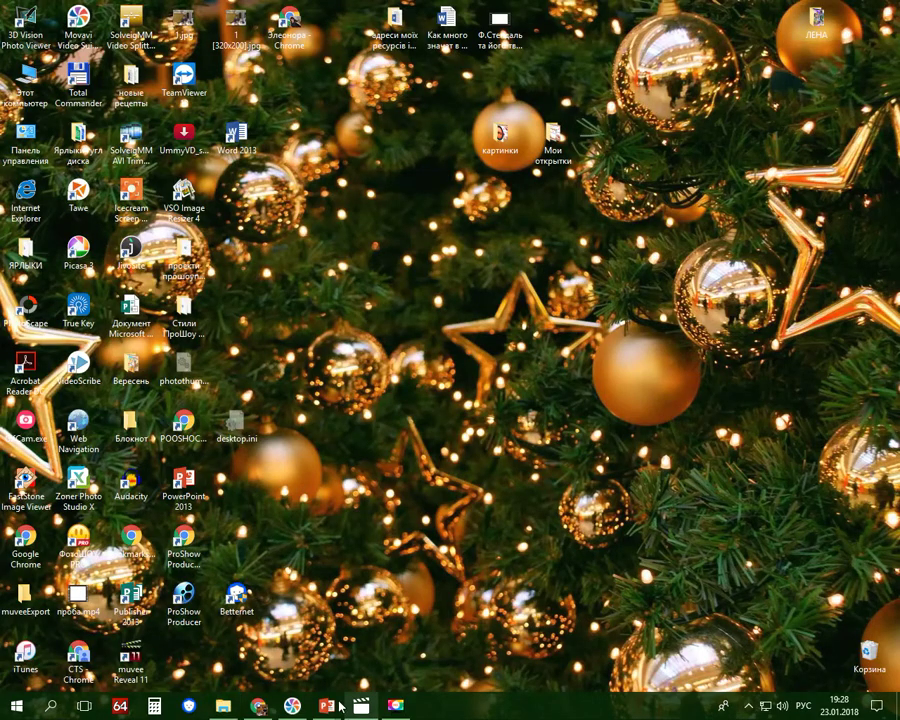
{"action": "mouse_move", "coordinate": [326, 706]}
{"action": "left_click", "coordinate": [388, 652]}
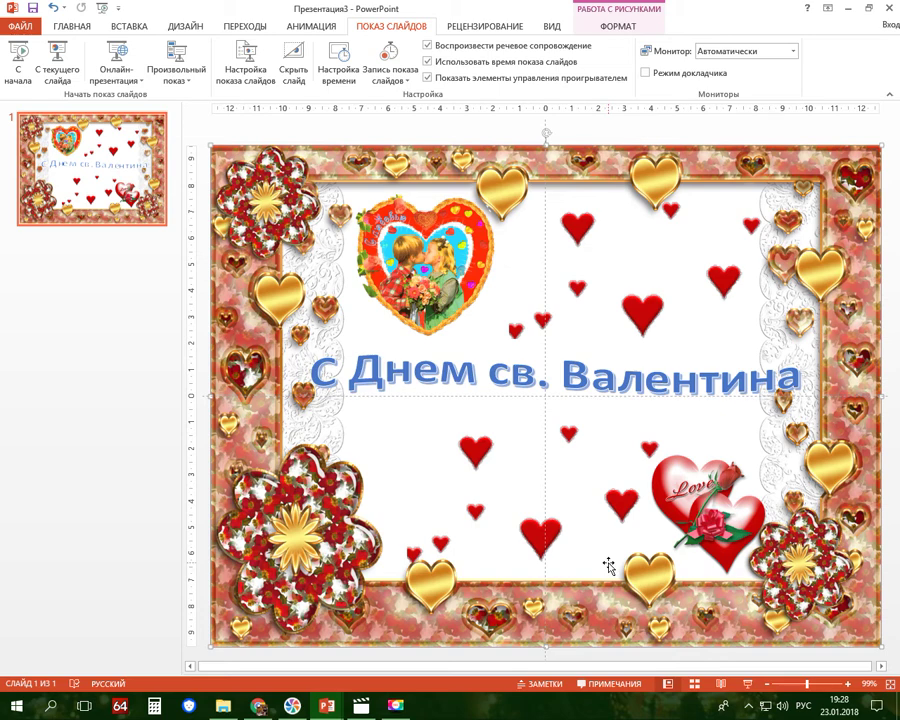
{"action": "left_click", "coordinate": [140, 30]}
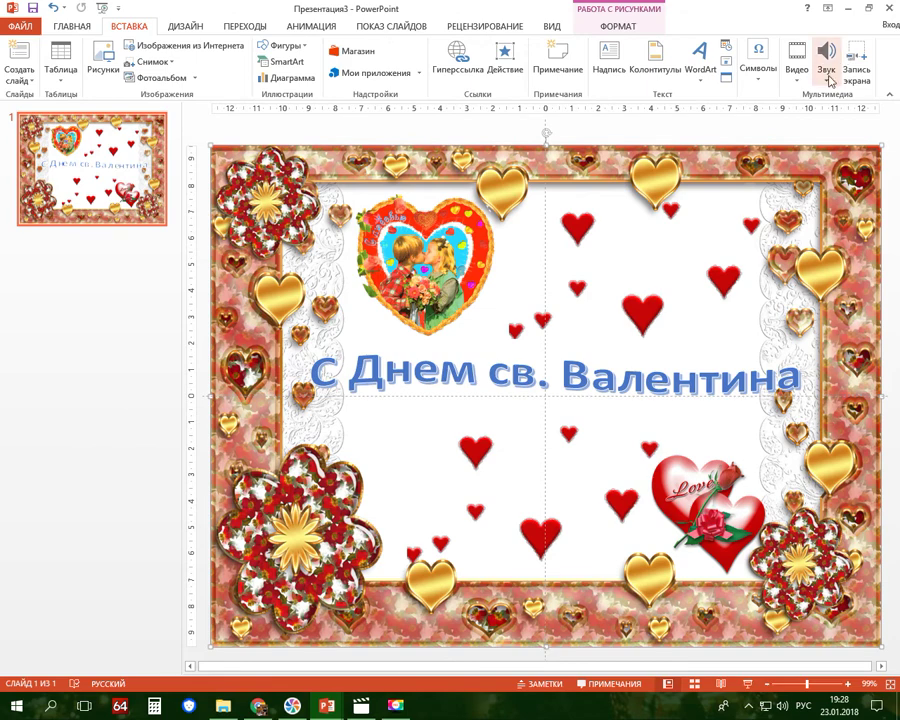
{"action": "left_click", "coordinate": [827, 82]}
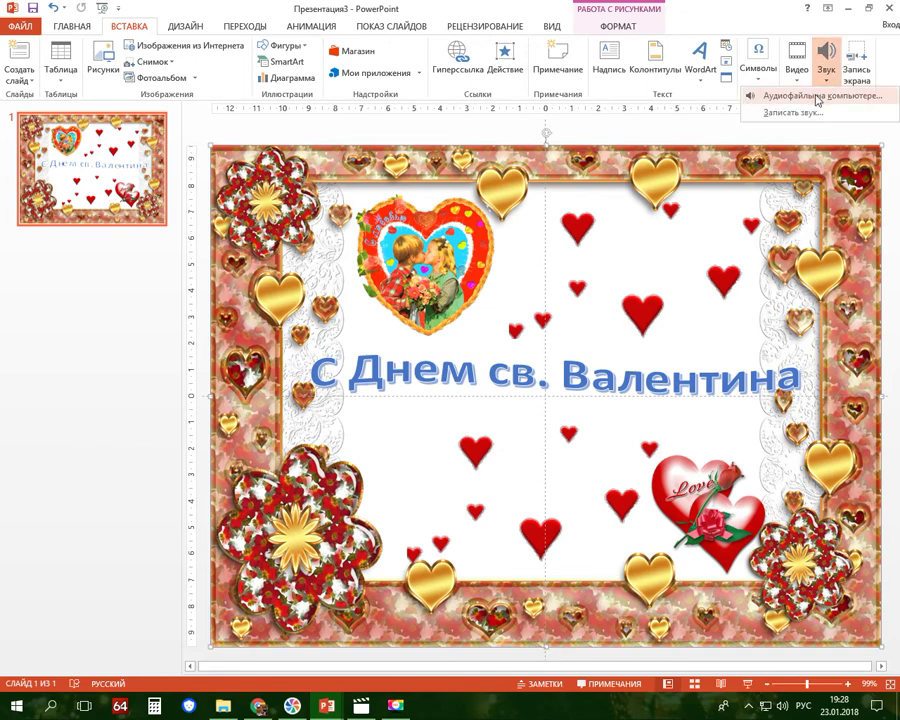
{"action": "left_click", "coordinate": [820, 97]}
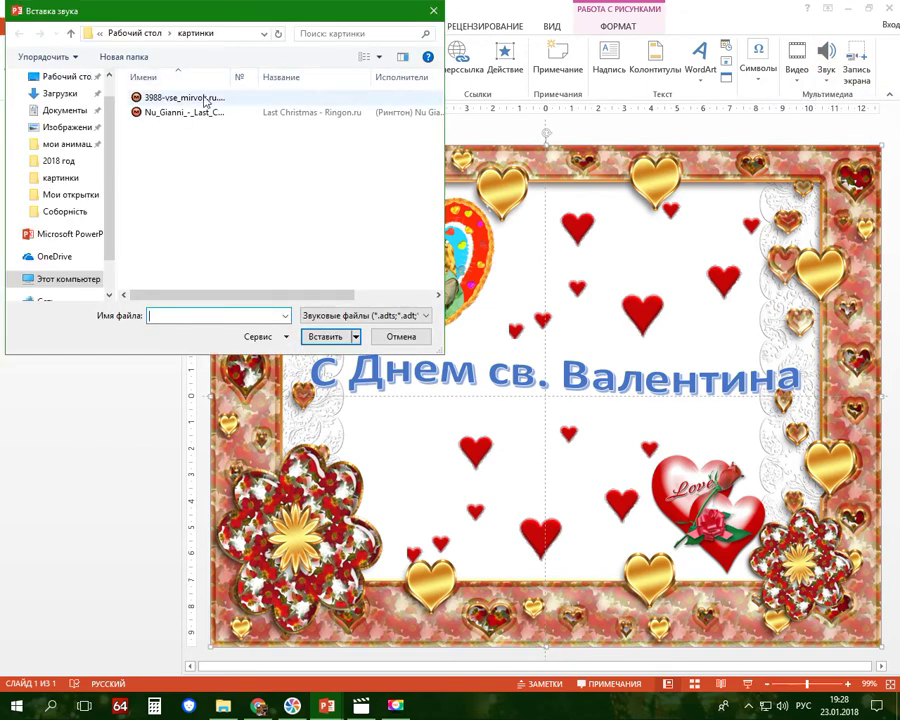
{"action": "left_click", "coordinate": [204, 98]}
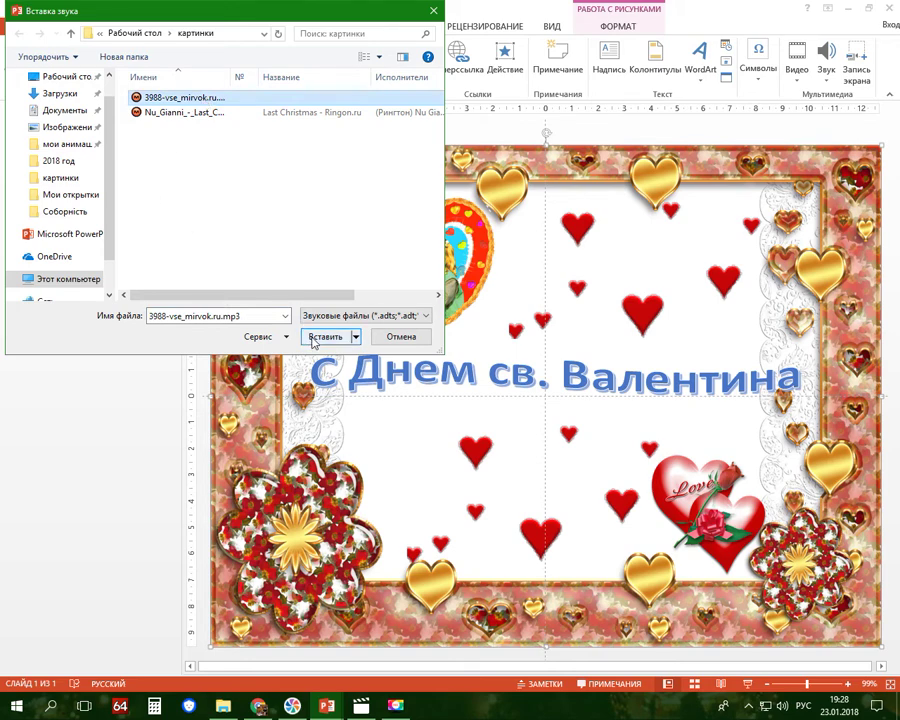
{"action": "left_click", "coordinate": [313, 338]}
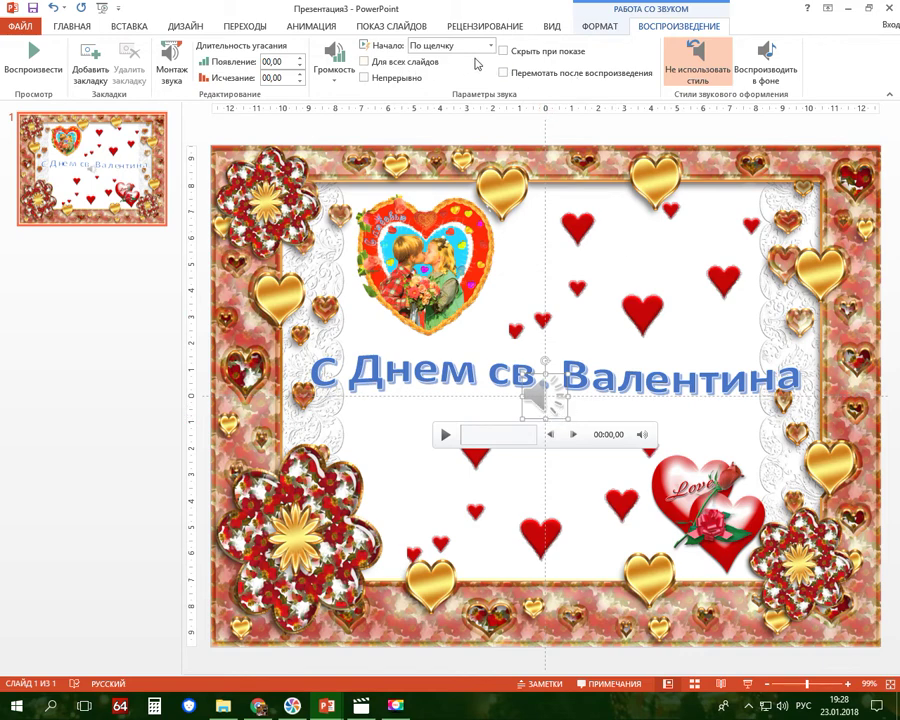
- Set the audio to Hide During Show, start Automatically, Play Across Slides and Loop until Stopped
{"action": "left_click", "coordinate": [503, 51]}
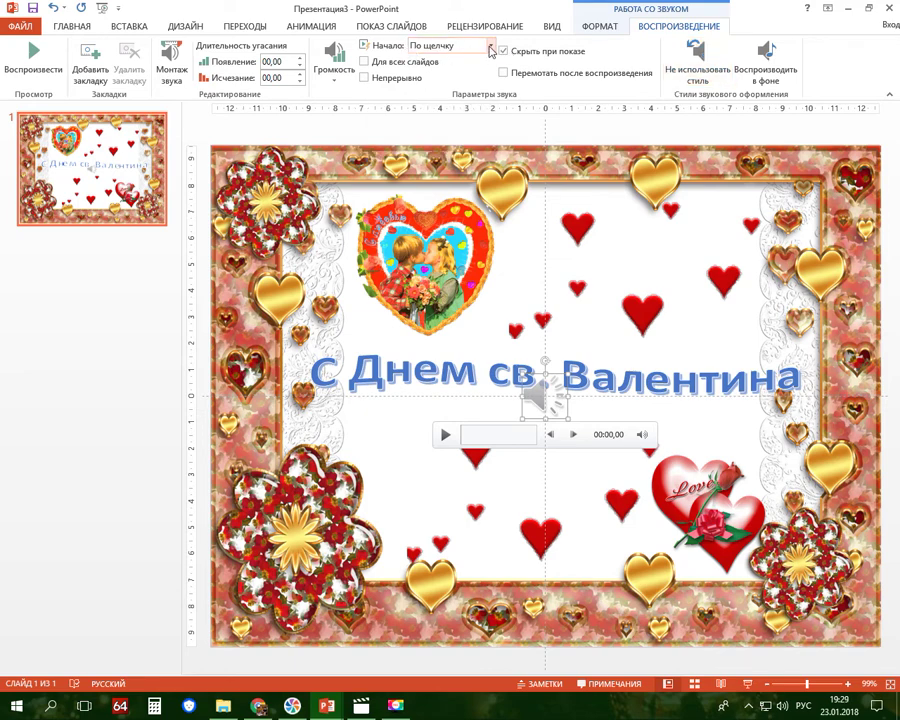
{"action": "left_click", "coordinate": [490, 46]}
{"action": "left_click", "coordinate": [440, 62]}
{"action": "left_click", "coordinate": [381, 63]}
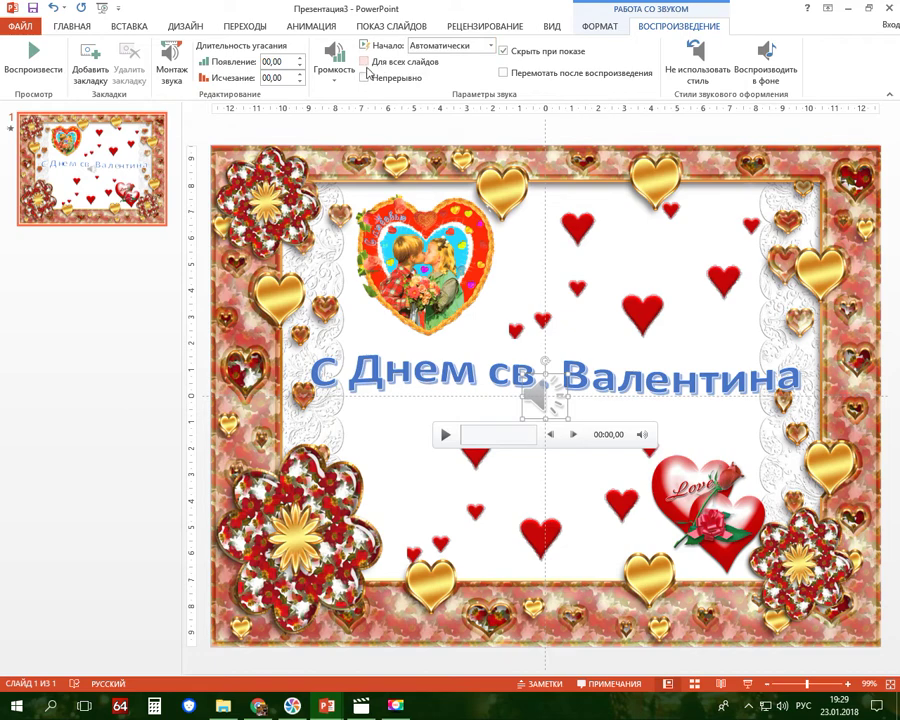
{"action": "left_click", "coordinate": [364, 78]}
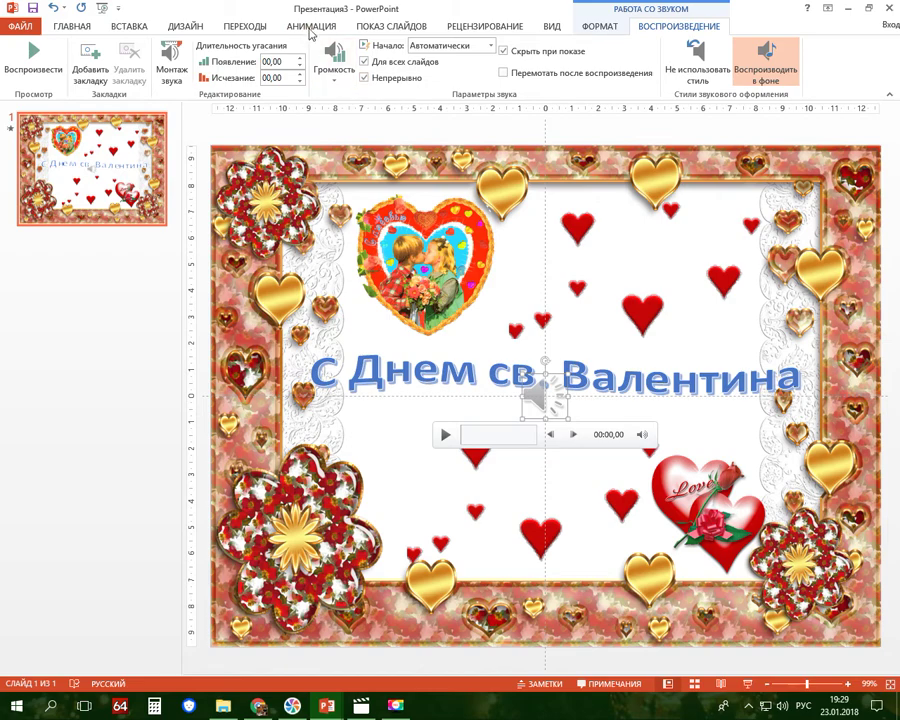
{"action": "left_click", "coordinate": [310, 27]}
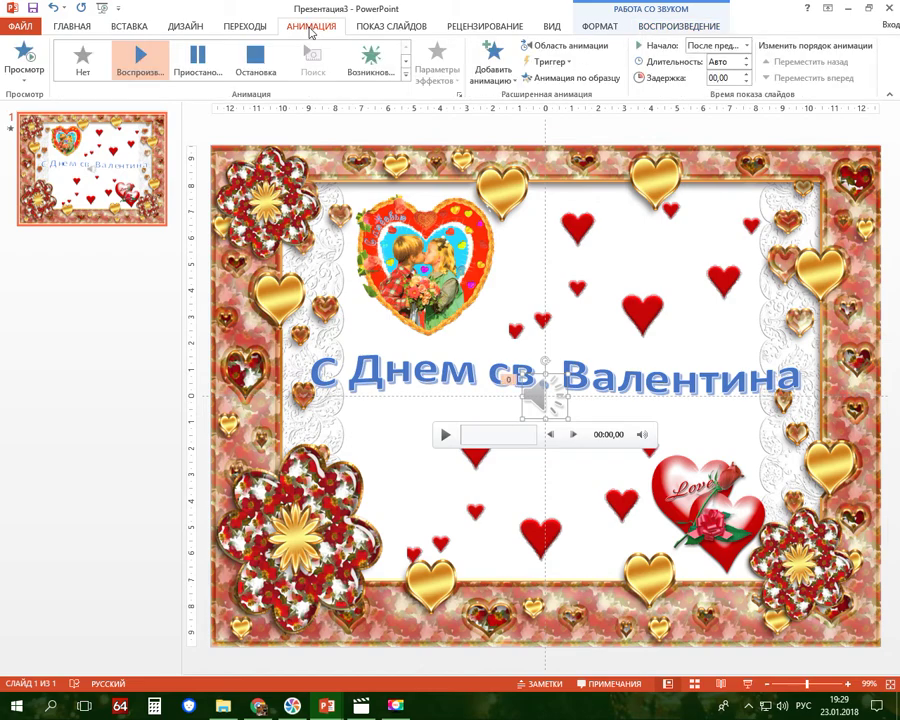
- In the Animation Pane, edit the music's Effect Options 'Stop after' slide count and confirm
{"action": "left_click", "coordinate": [562, 47]}
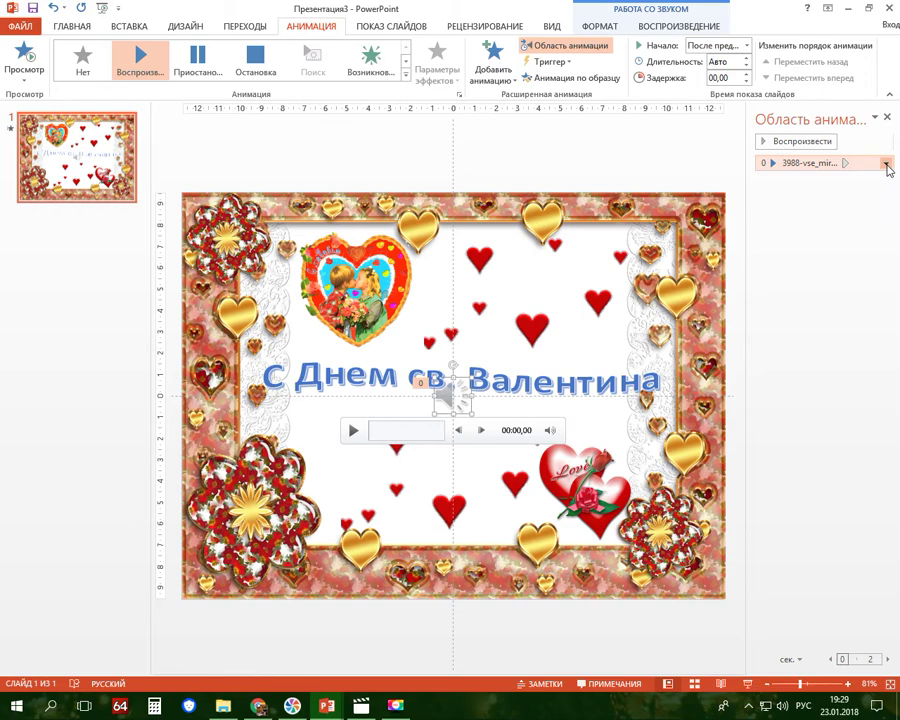
{"action": "left_click", "coordinate": [885, 164]}
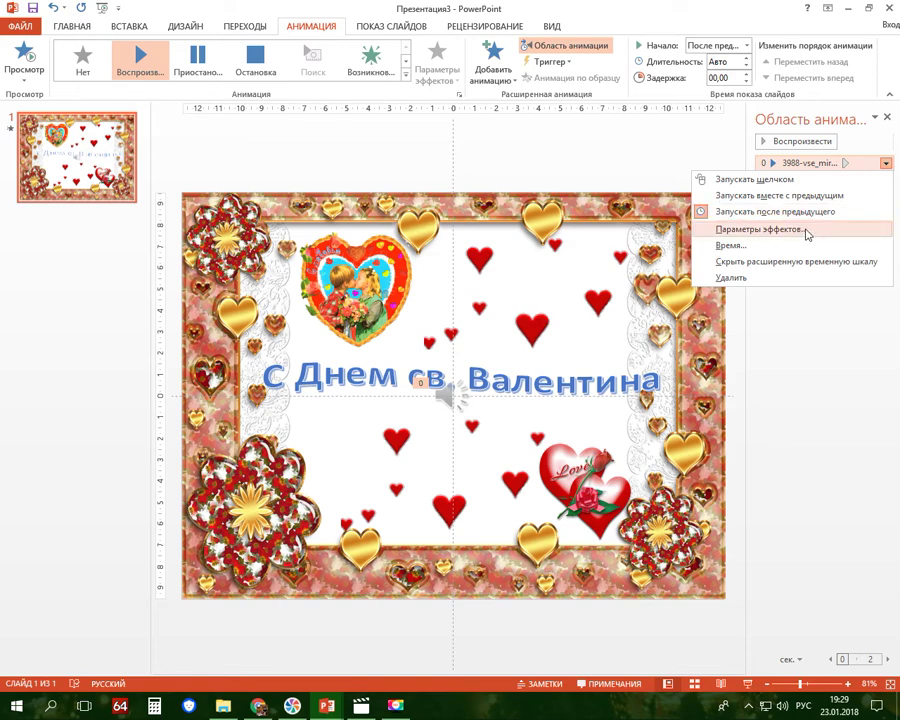
{"action": "left_click", "coordinate": [807, 229]}
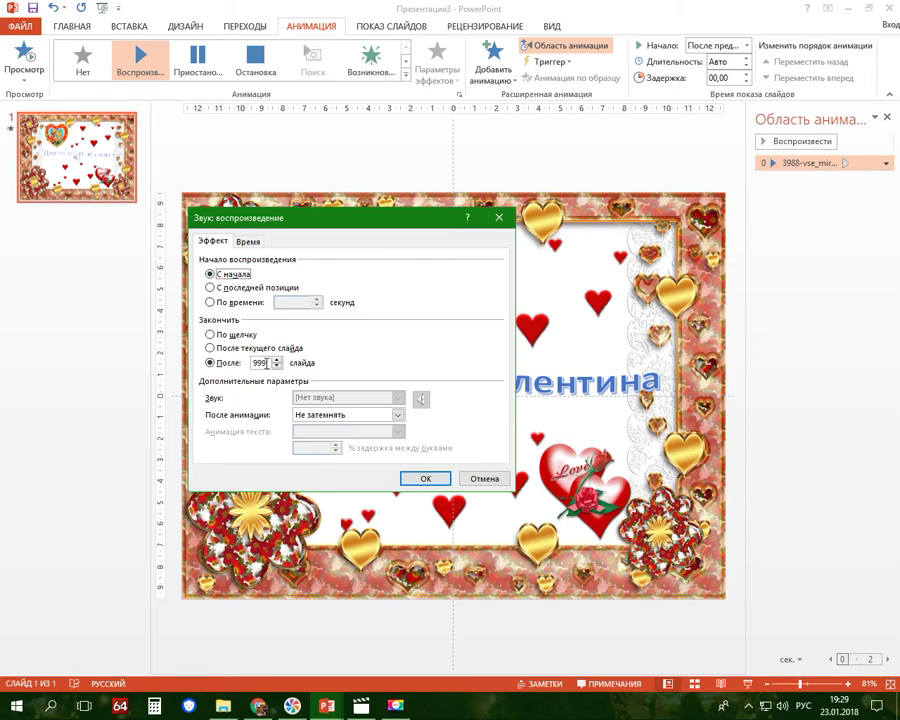
{"action": "left_click", "coordinate": [266, 362]}
{"action": "key", "text": "BackSpace"}
{"action": "key", "text": "BackSpace"}
{"action": "type", "text": "1"}
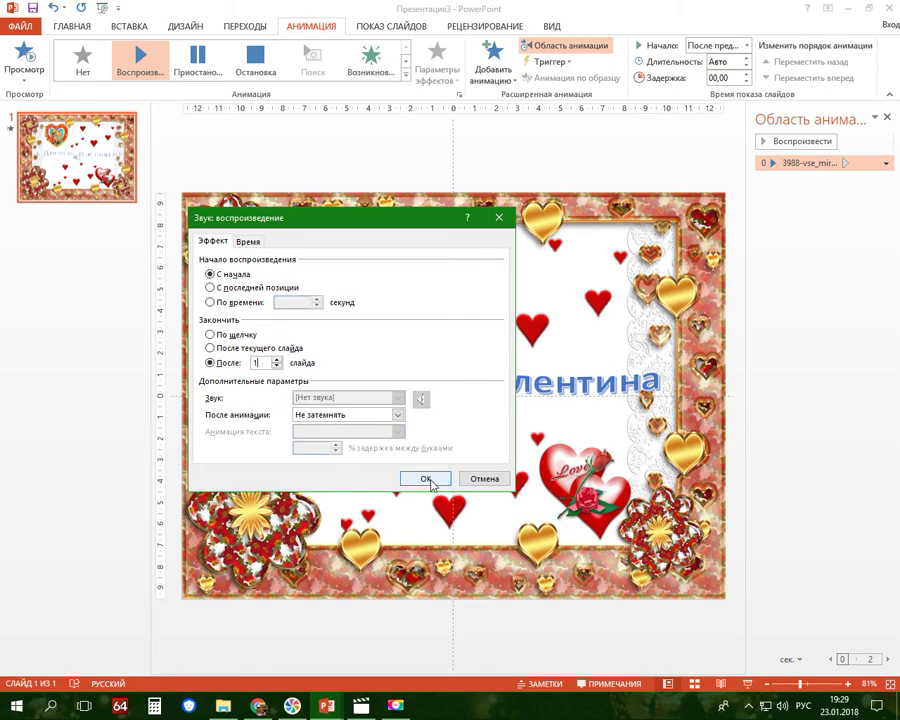
{"action": "left_click", "coordinate": [426, 479]}
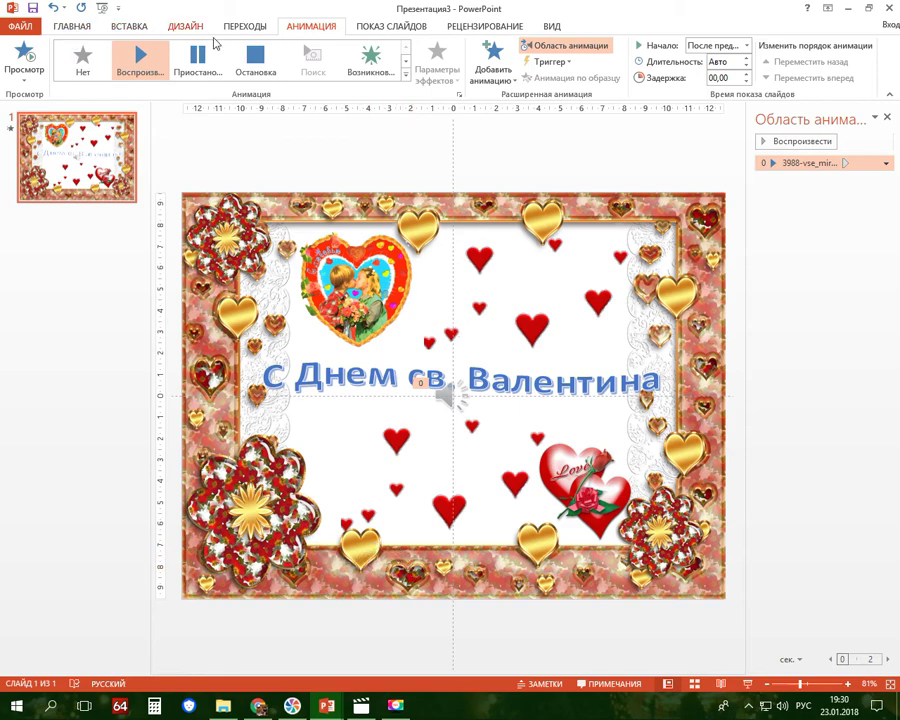
- Preview the Оригами, Растворение and Шашки transitions, then apply Жалюзи to the slide
{"action": "left_click", "coordinate": [237, 32]}
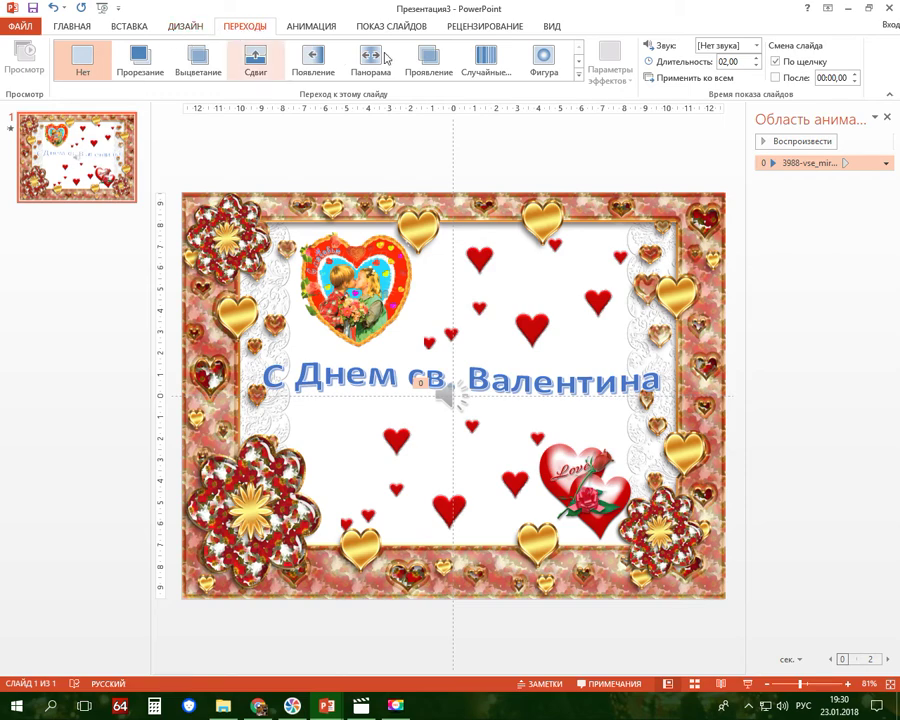
{"action": "left_click", "coordinate": [578, 74]}
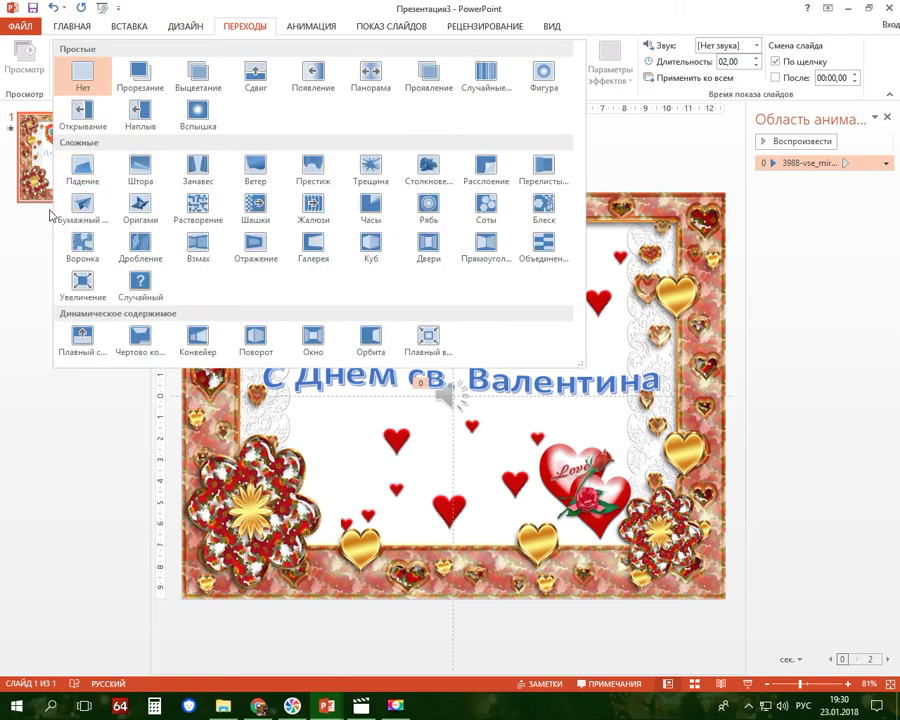
{"action": "left_click", "coordinate": [141, 207]}
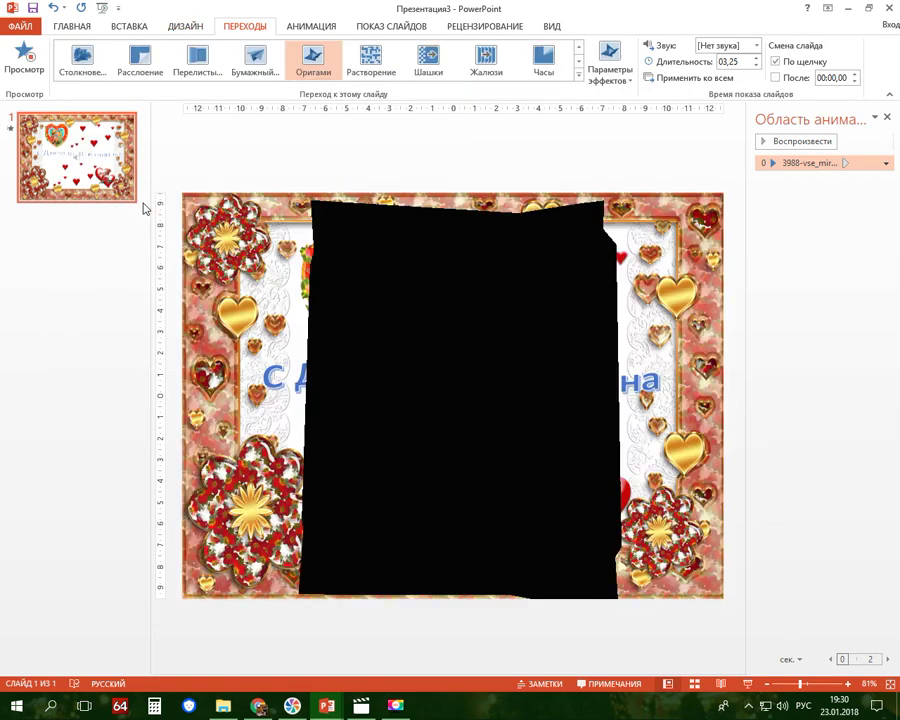
{"action": "left_click", "coordinate": [372, 60]}
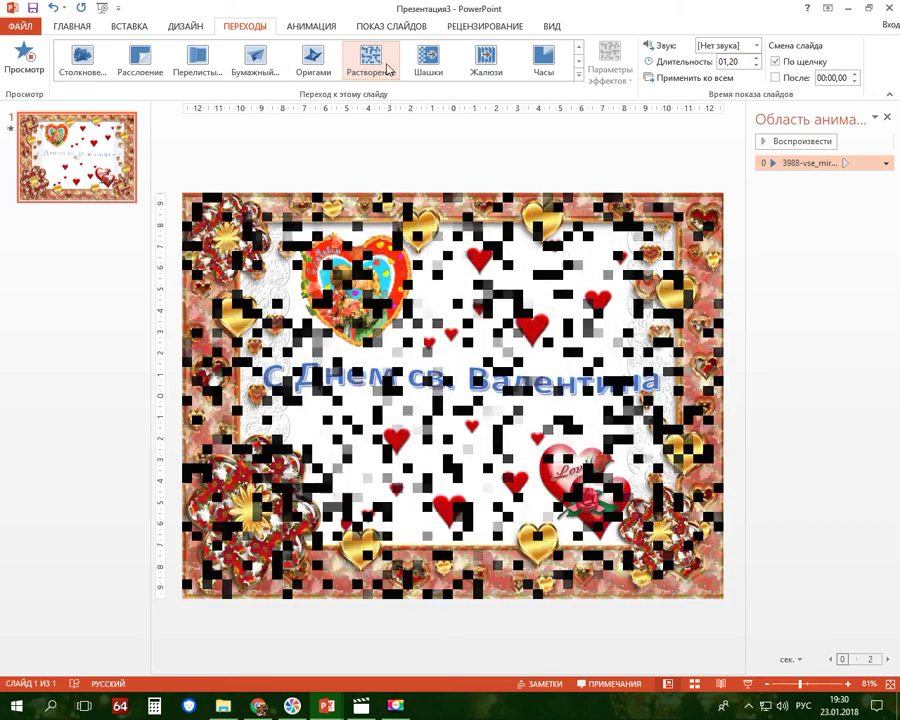
{"action": "left_click", "coordinate": [433, 65]}
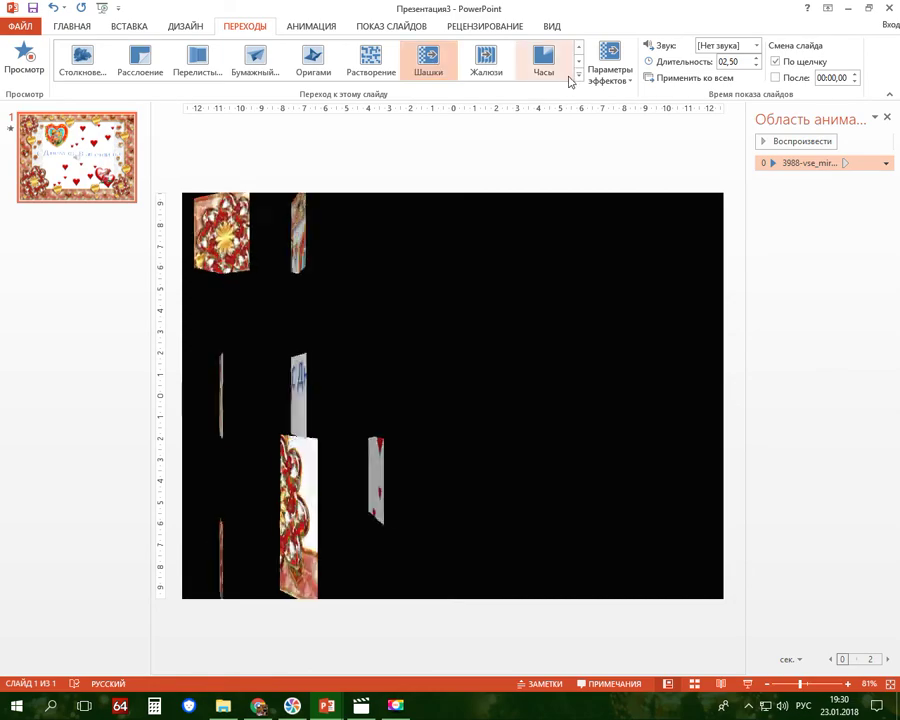
{"action": "left_click", "coordinate": [579, 79]}
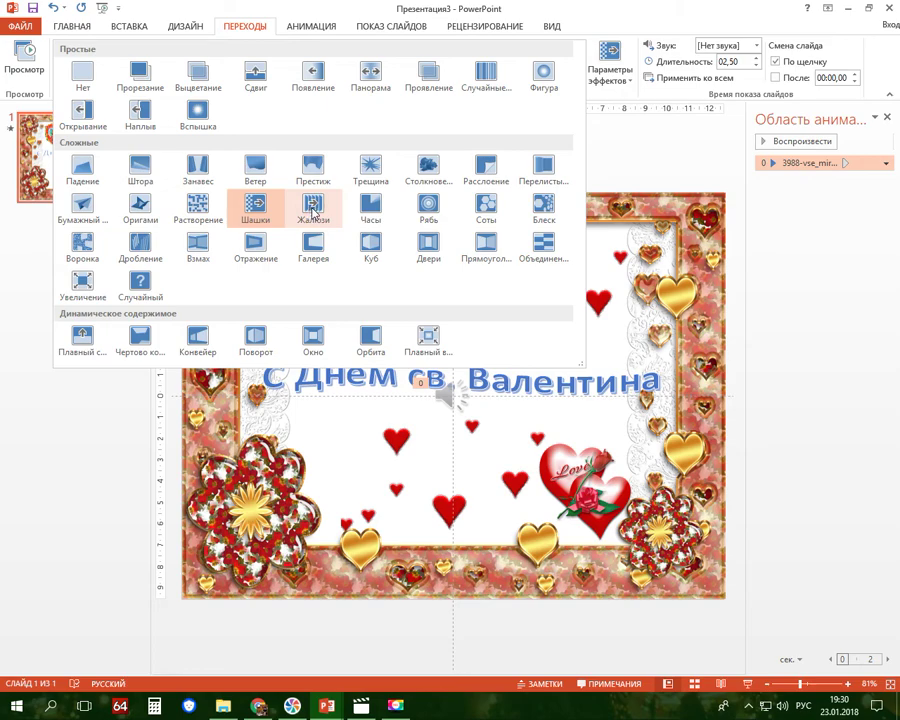
{"action": "left_click", "coordinate": [313, 207]}
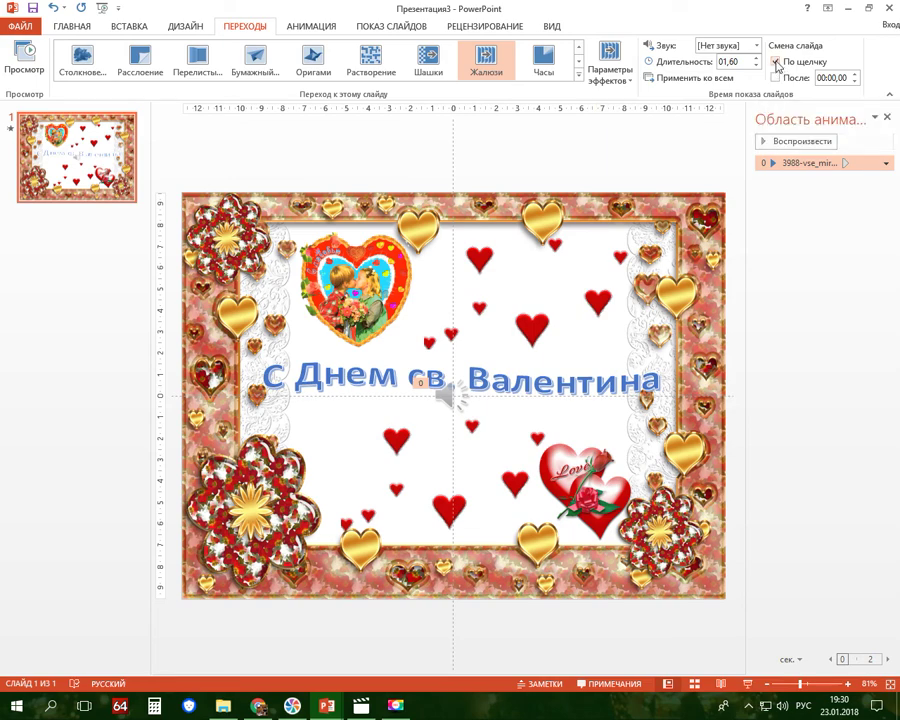
- Turn off On Mouse Click and set the slide to advance after 00:35,00
{"action": "left_click", "coordinate": [776, 62]}
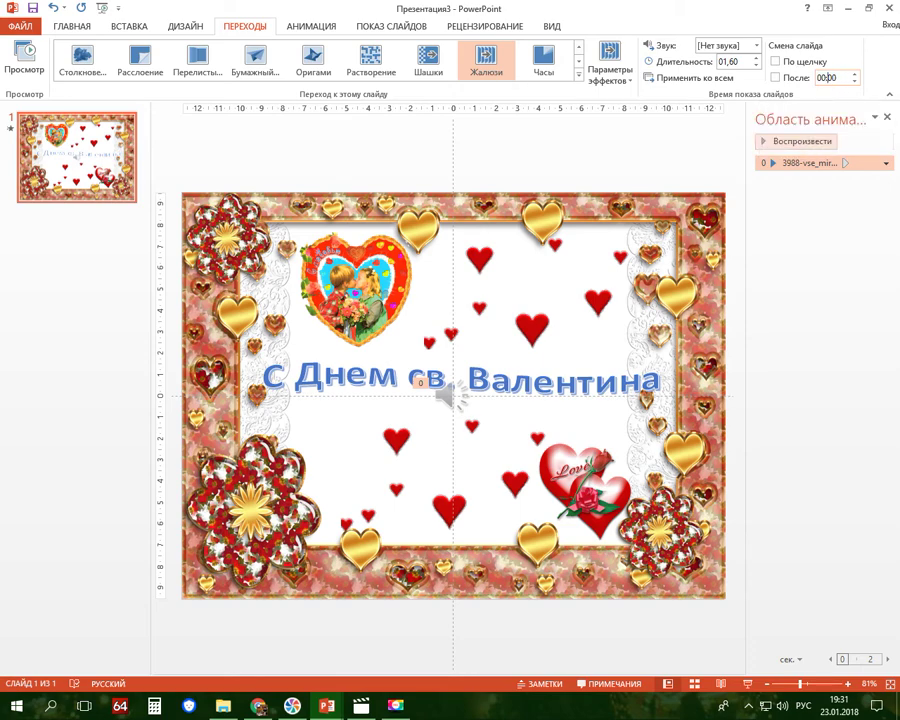
{"action": "type", "text": "35"}
{"action": "type", "text": ","}
{"action": "key", "text": "Return"}
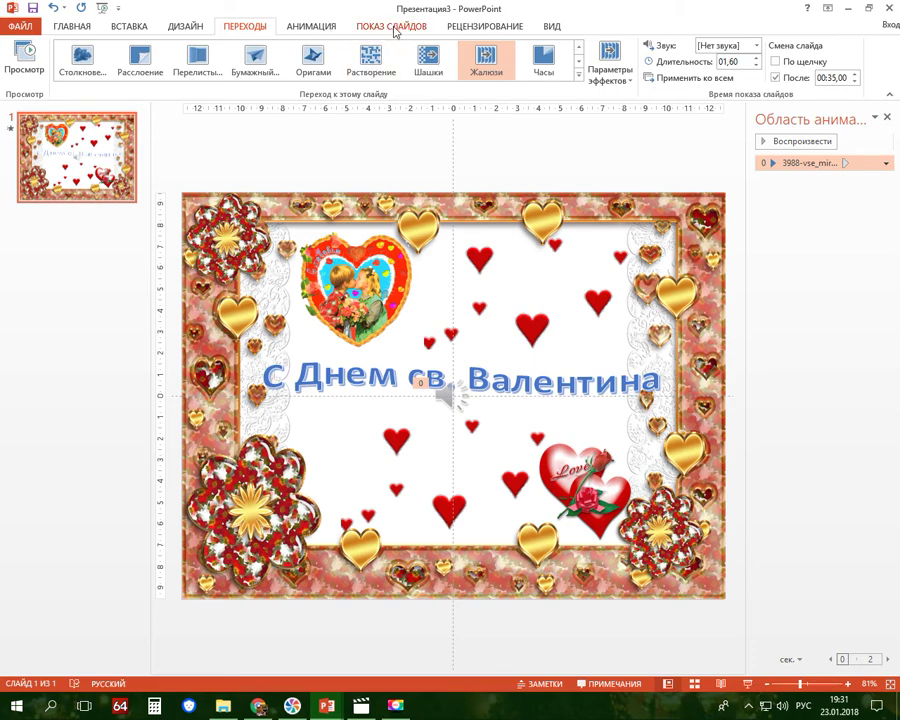
{"action": "left_click", "coordinate": [396, 28]}
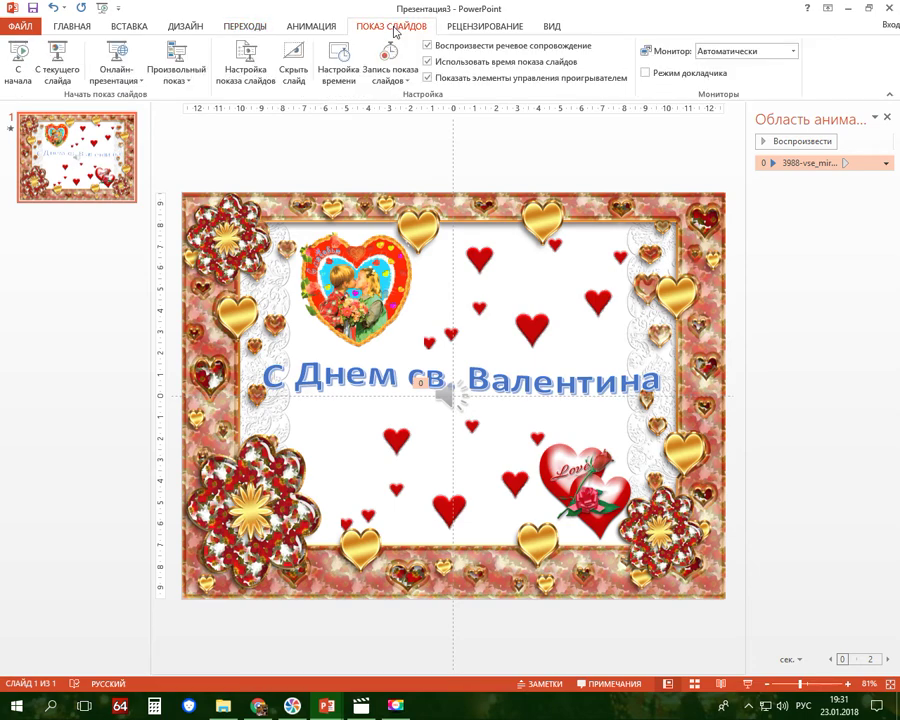
- In Set Up Slide Show, choose Browsed at a kiosk (full screen) so the show loops until Esc
{"action": "left_click", "coordinate": [246, 68]}
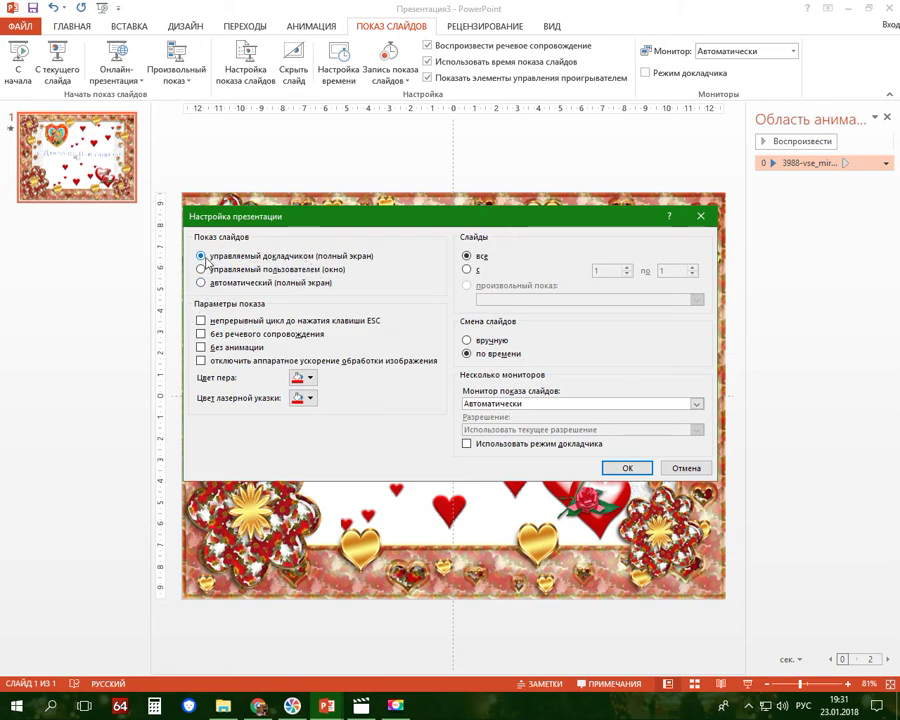
{"action": "left_click", "coordinate": [201, 283]}
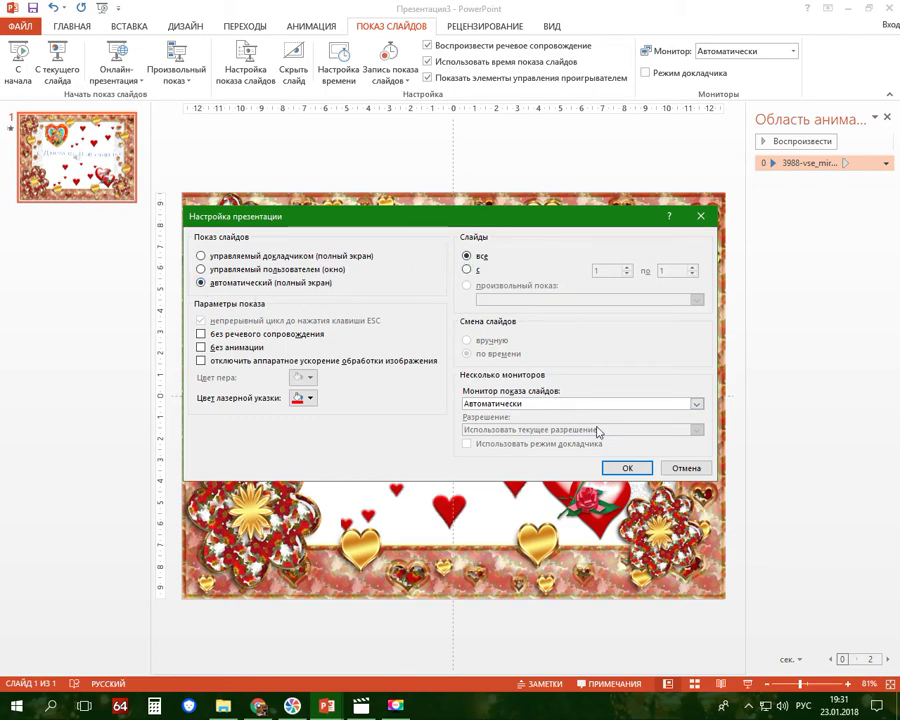
{"action": "left_click", "coordinate": [627, 467]}
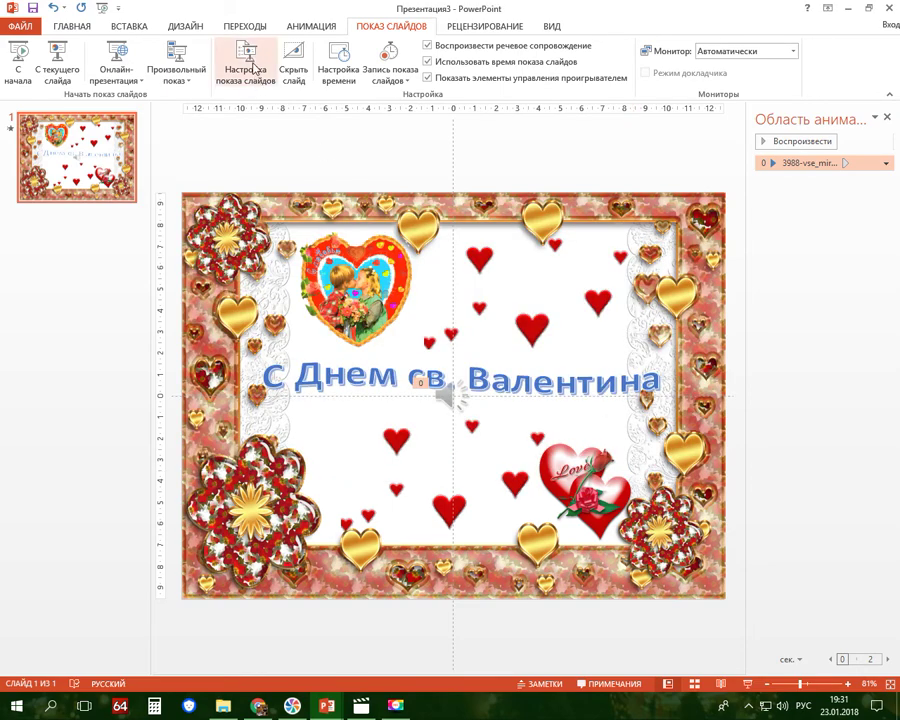
{"action": "left_click", "coordinate": [239, 31]}
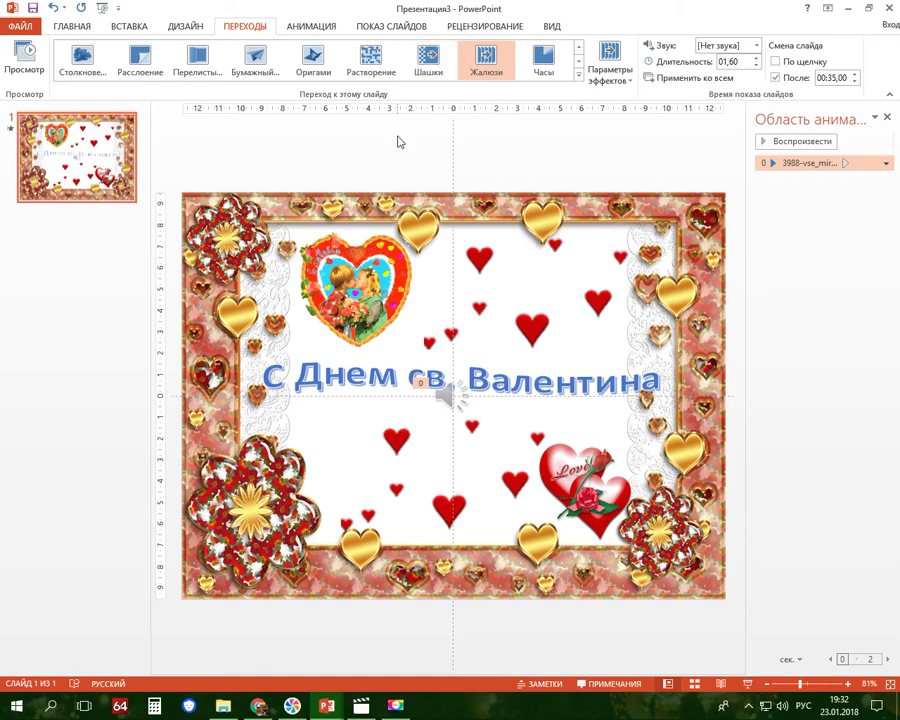
{"action": "left_click", "coordinate": [394, 27]}
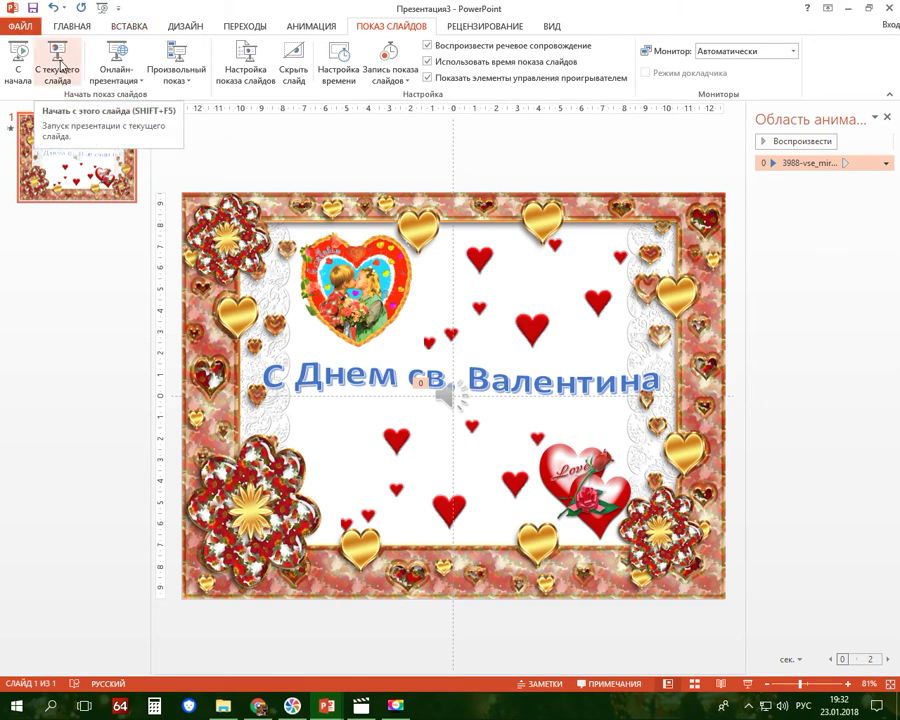
- Run the slide show from the current slide to preview it, then exit with Esc
{"action": "left_click", "coordinate": [58, 68]}
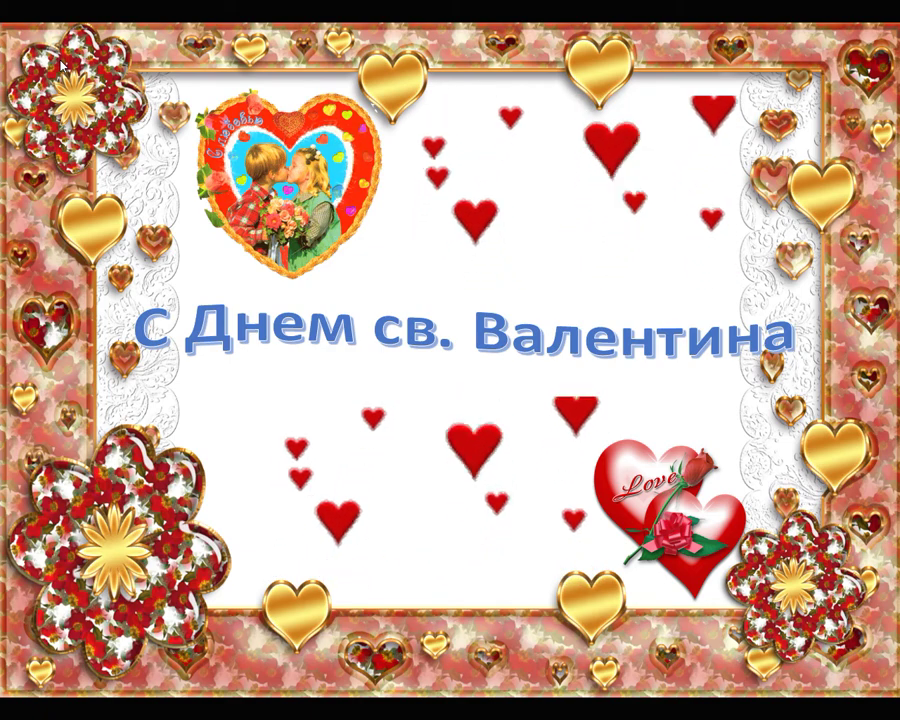
{"action": "key", "text": "Escape"}
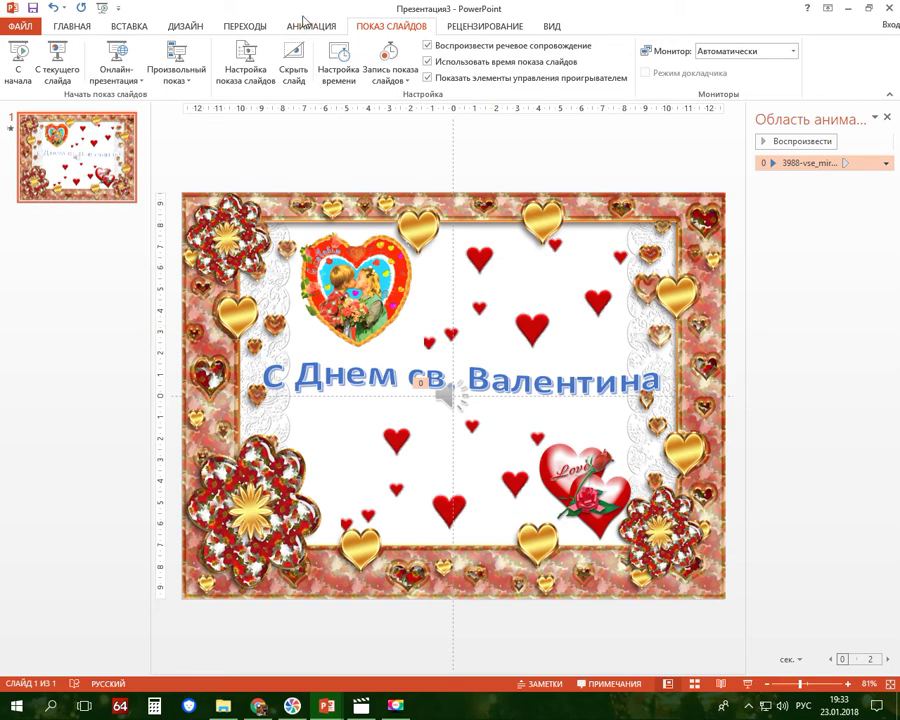
- View the Анимация tab, then open the ФАЙЛ backstage Сведения page showing the media size
{"action": "left_click", "coordinate": [309, 27]}
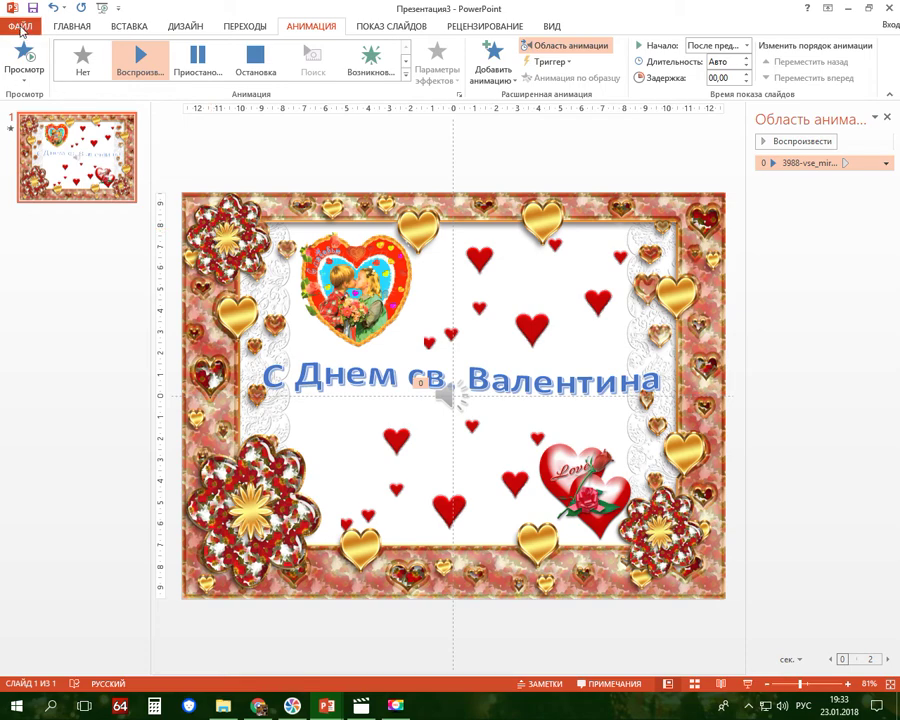
{"action": "left_click", "coordinate": [20, 26]}
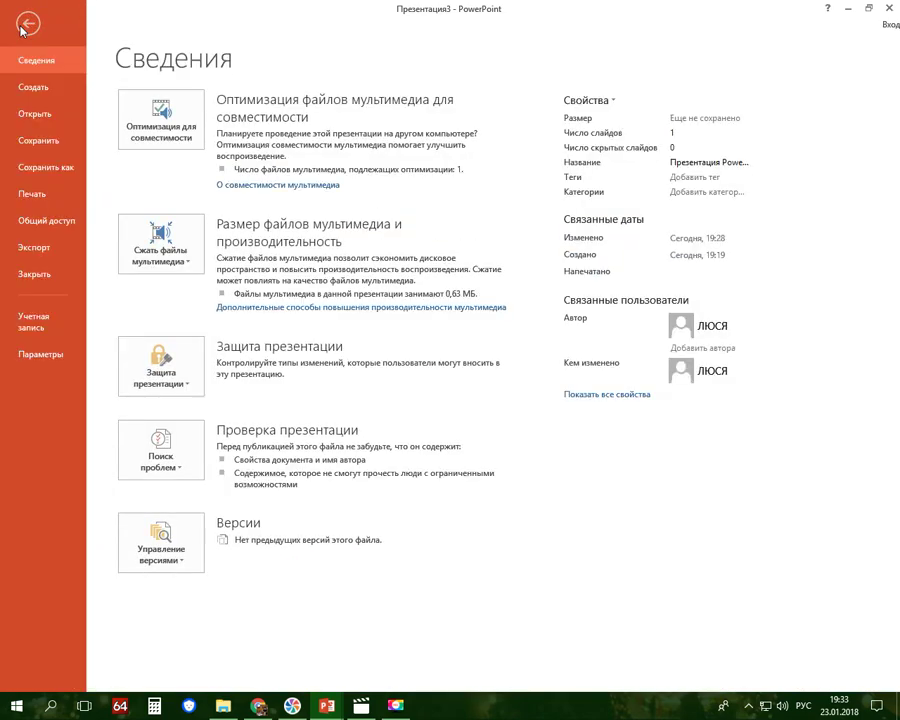
- Start Save As with the file name 'Поздравление с Днем святого Валентина'
{"action": "left_click", "coordinate": [38, 172]}
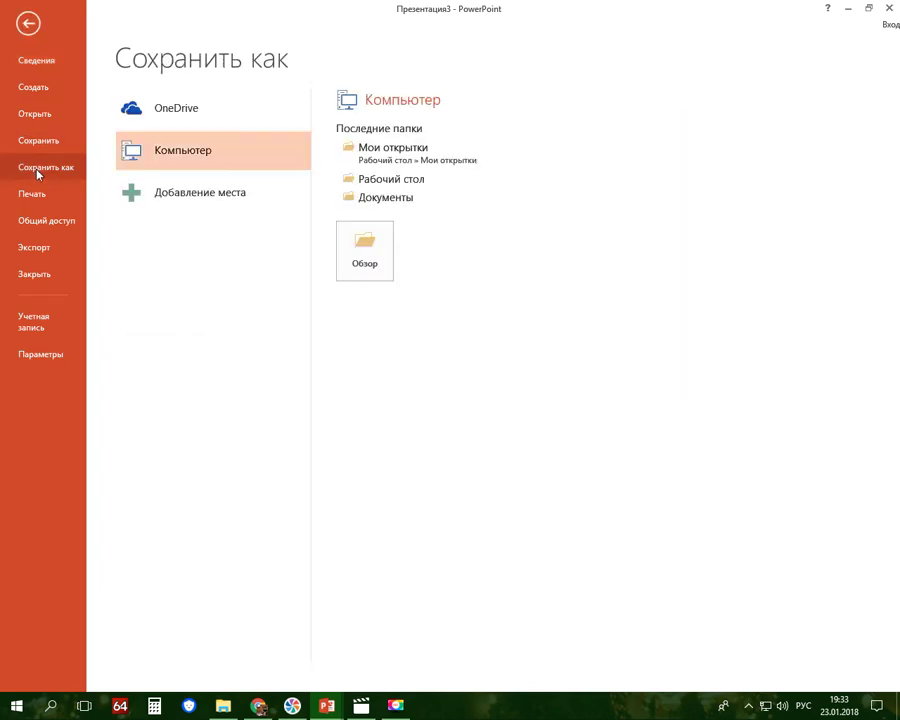
{"action": "left_click", "coordinate": [365, 250]}
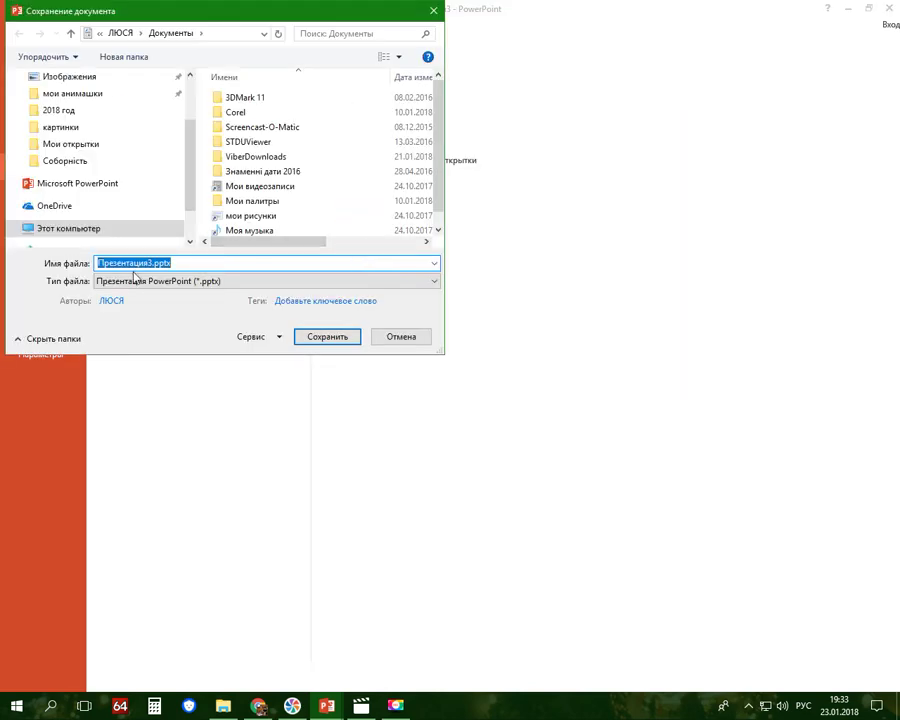
{"action": "left_click", "coordinate": [150, 262]}
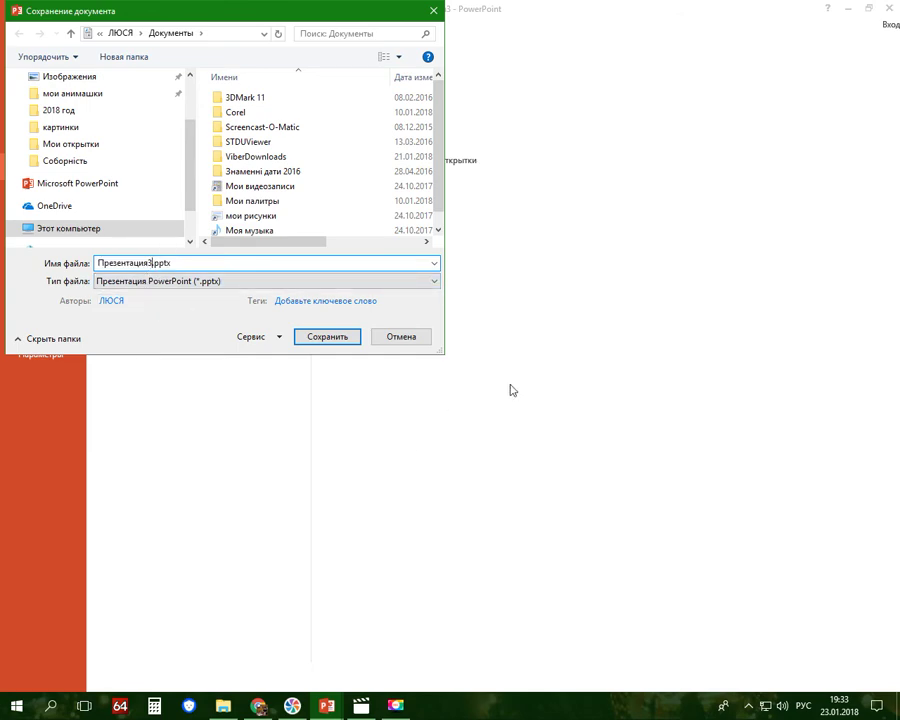
{"action": "key", "text": "BackSpace"}
{"action": "key", "text": "BackSpace"}
{"action": "key", "text": "BackSpace"}
{"action": "key", "text": "BackSpace"}
{"action": "key", "text": "BackSpace"}
{"action": "key", "text": "BackSpace"}
{"action": "key", "text": "BackSpace"}
{"action": "key", "text": "BackSpace"}
{"action": "key", "text": "BackSpace"}
{"action": "key", "text": "BackSpace"}
{"action": "key", "text": "BackSpace"}
{"action": "type", "text": "Позд"}
{"action": "type", "text": "равлени"}
{"action": "type", "text": "е с Д"}
{"action": "type", "text": "нем святого "}
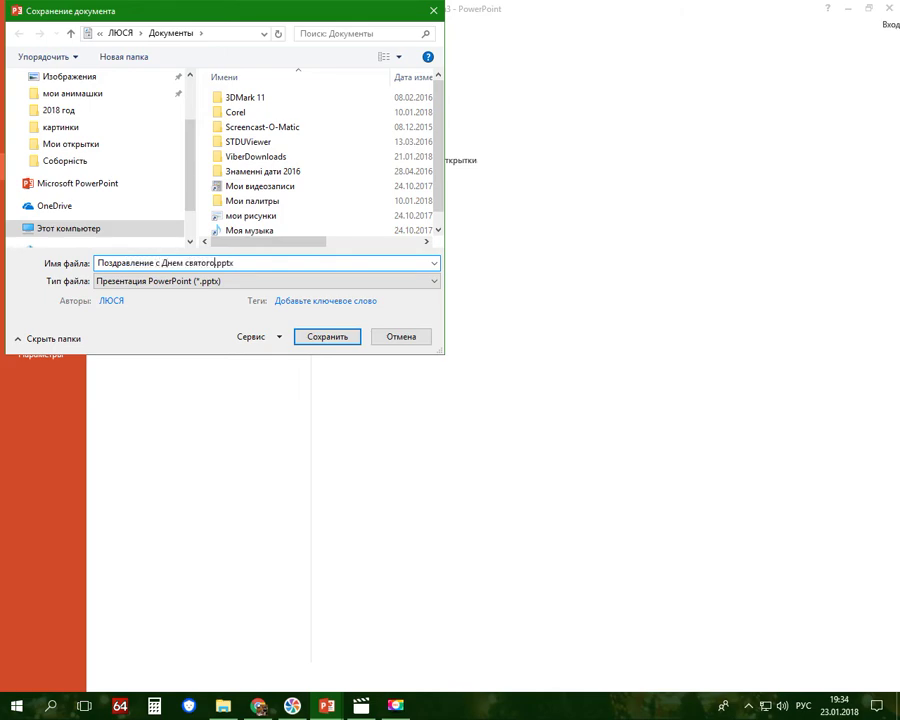
{"action": "type", "text": "Вале"}
{"action": "type", "text": "нтина"}
- Save it as Видео MPEG-4 (*.mp4) in the Рабочий стол > Мои открытки folder
{"action": "left_click", "coordinate": [432, 281]}
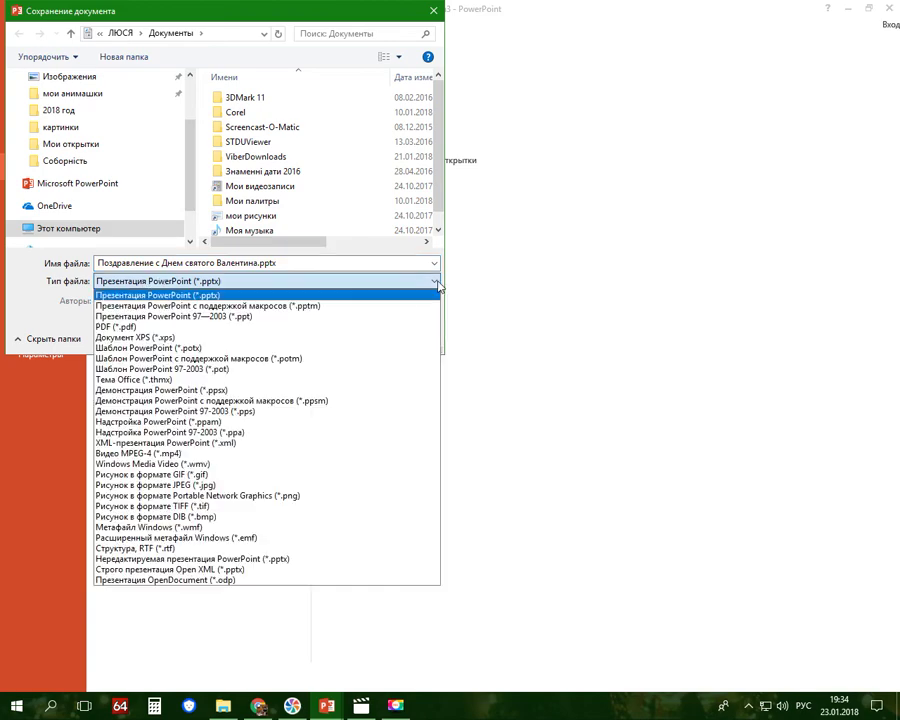
{"action": "left_click", "coordinate": [201, 453]}
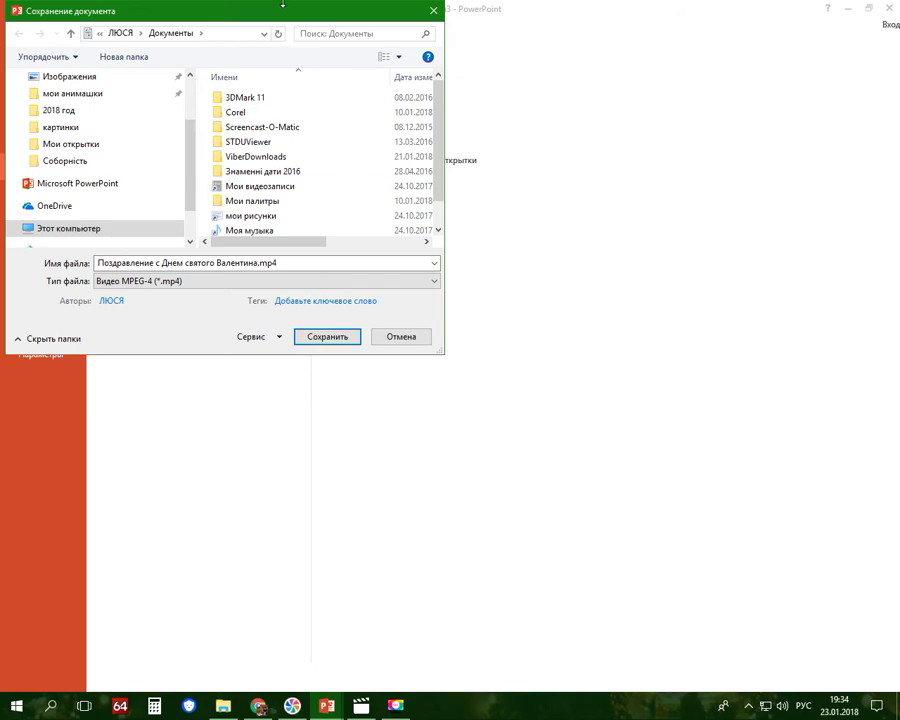
{"action": "scroll", "coordinate": [189, 113], "scroll_direction": "up", "scroll_amount": 2}
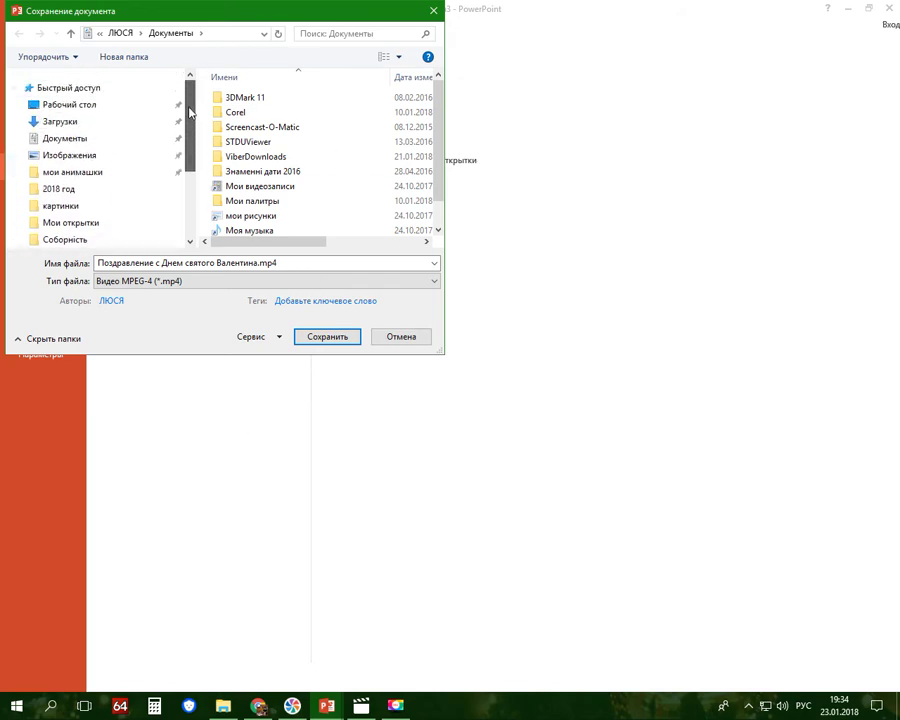
{"action": "left_click", "coordinate": [93, 113]}
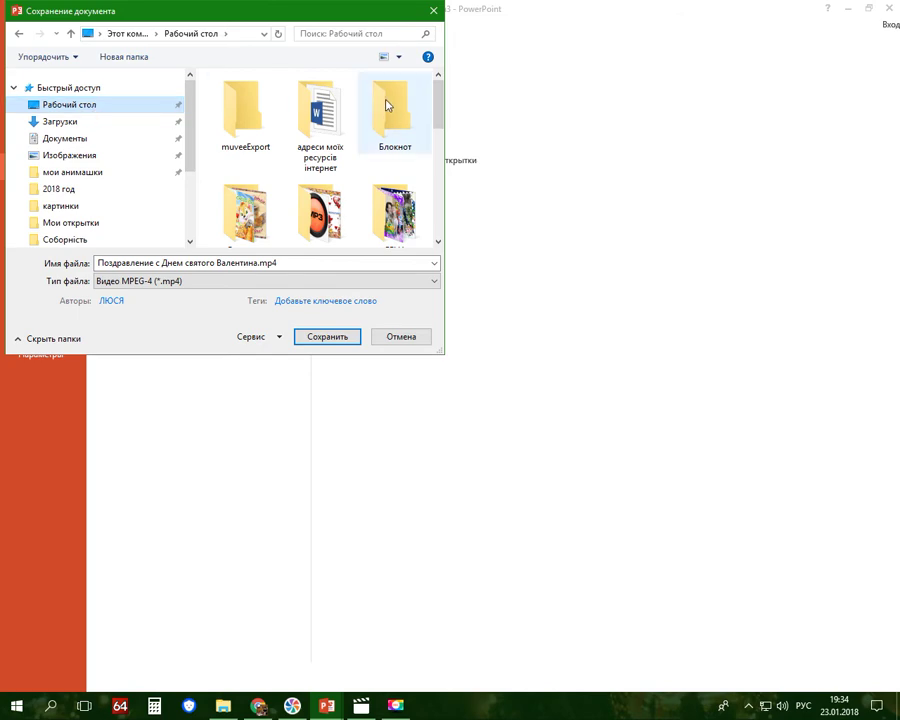
{"action": "left_click_drag", "start_coordinate": [437, 116], "coordinate": [441, 142]}
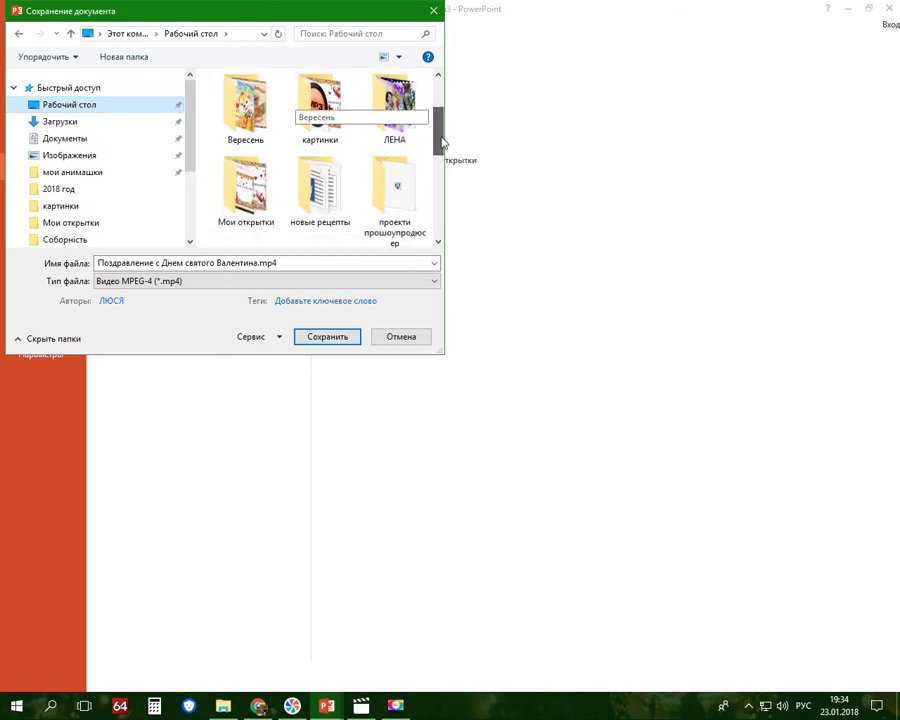
{"action": "left_click", "coordinate": [245, 185]}
{"action": "double_click", "coordinate": [258, 199]}
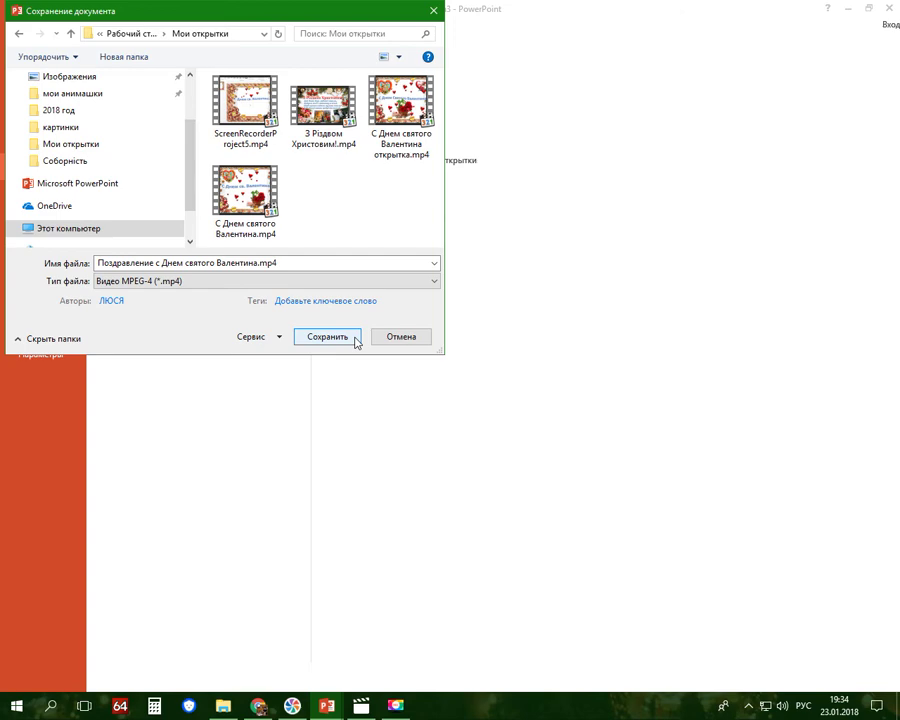
{"action": "left_click", "coordinate": [355, 340]}
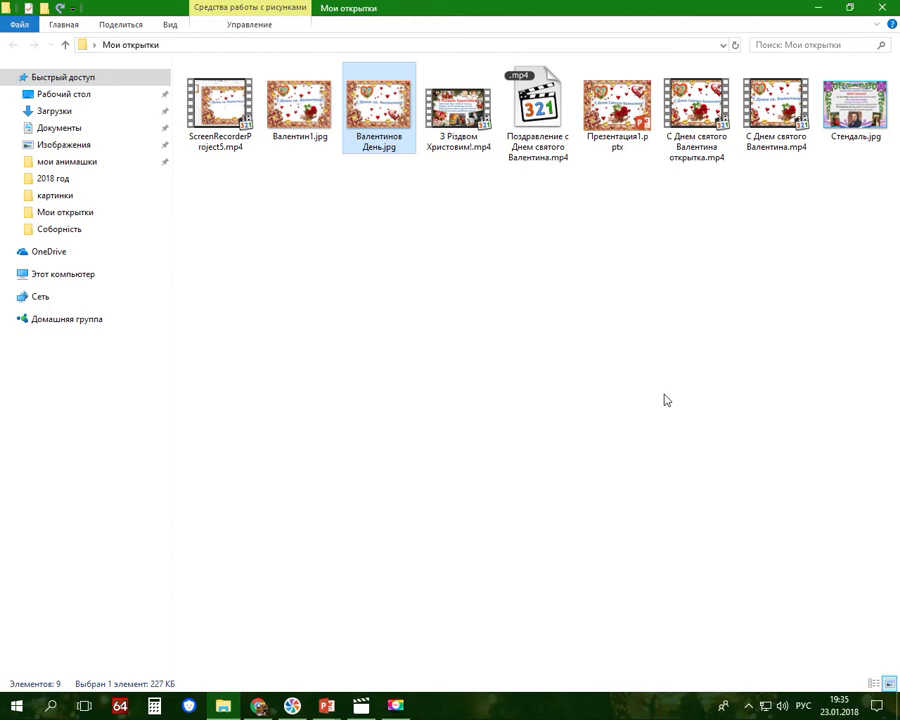
{"action": "left_click", "coordinate": [857, 112]}
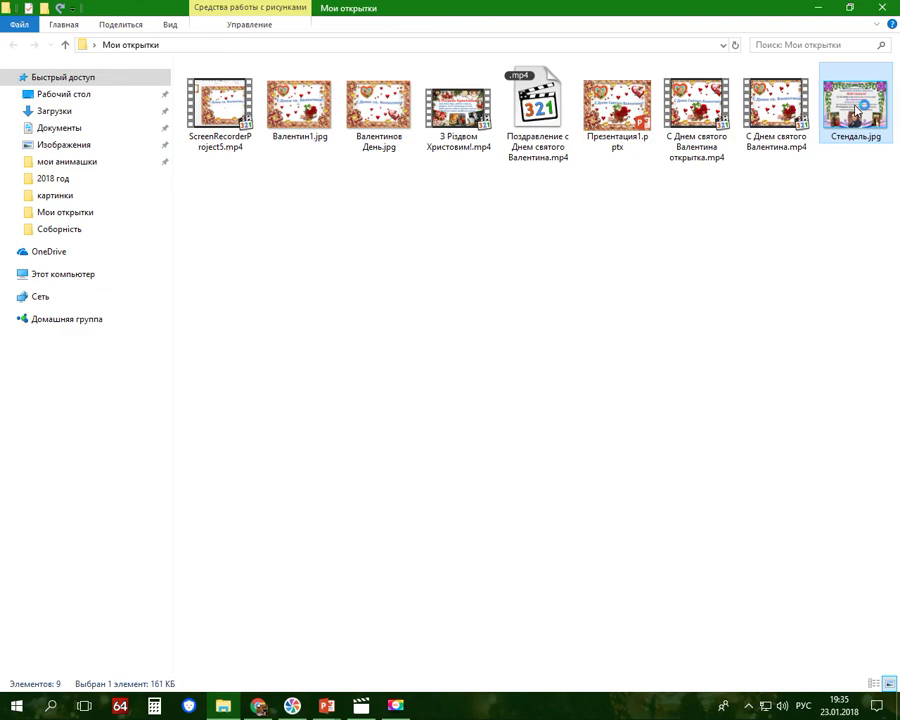
{"action": "double_click", "coordinate": [857, 112]}
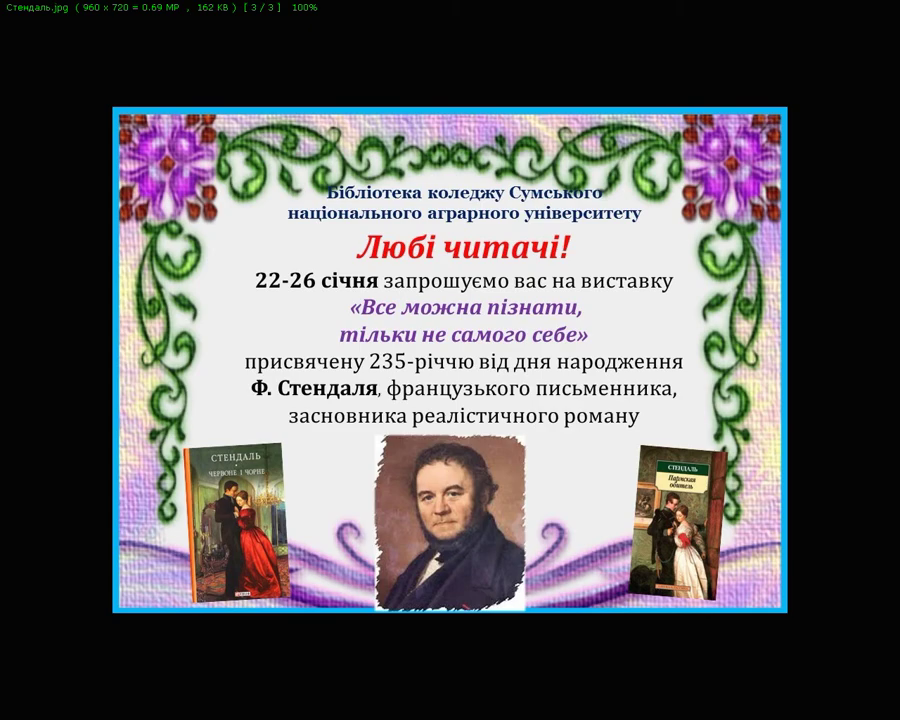
{"action": "key", "text": "Escape"}
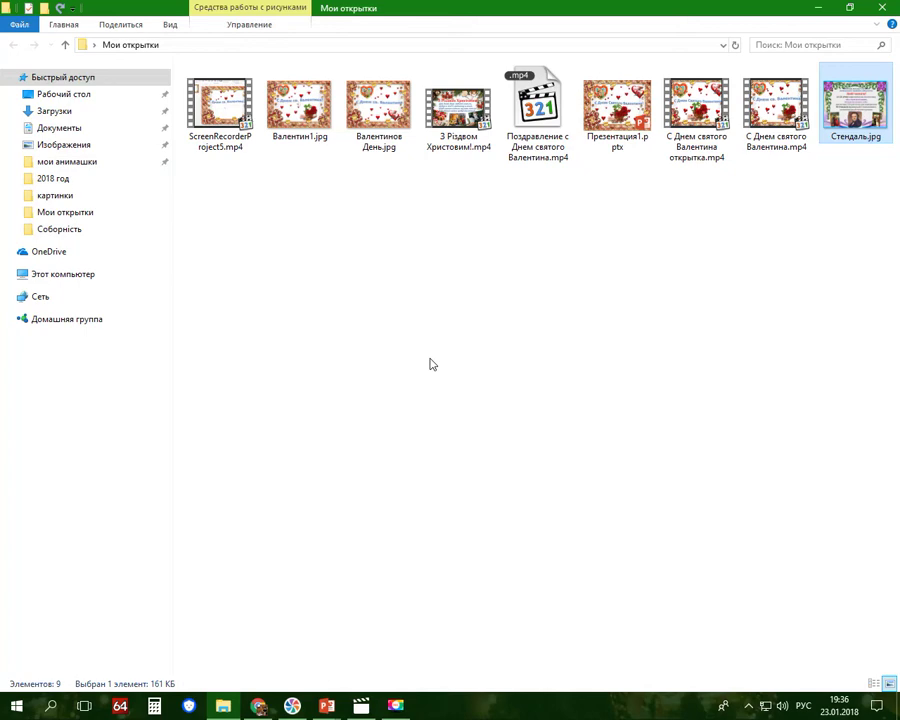
{"action": "mouse_move", "coordinate": [258, 706]}
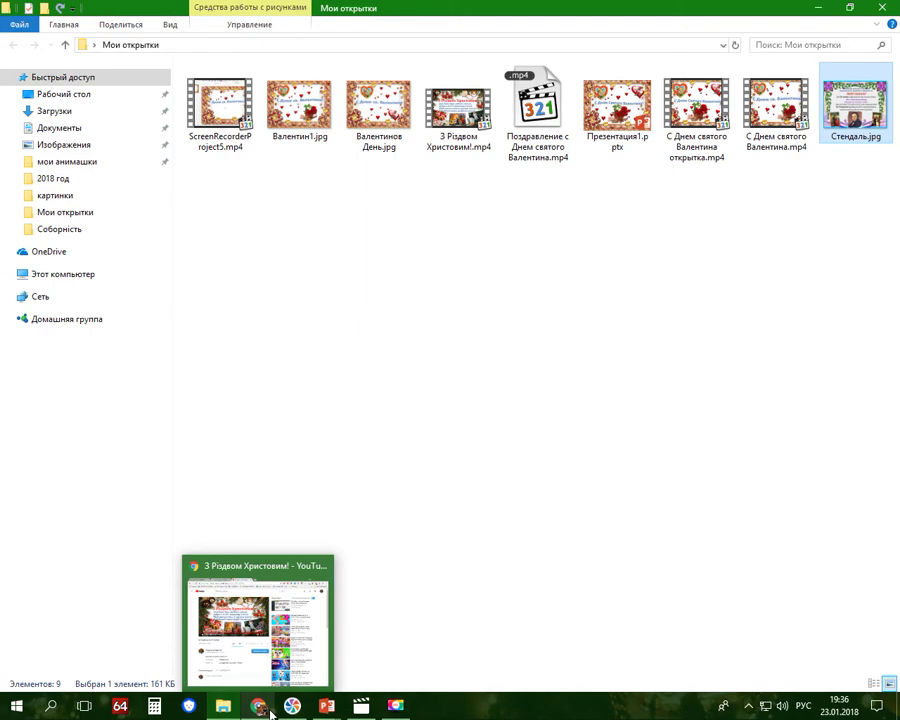
- Bring PowerPoint forward, then switch to Chrome showing the 'З Різдвом Христовим!' YouTube video
{"action": "left_click", "coordinate": [380, 668]}
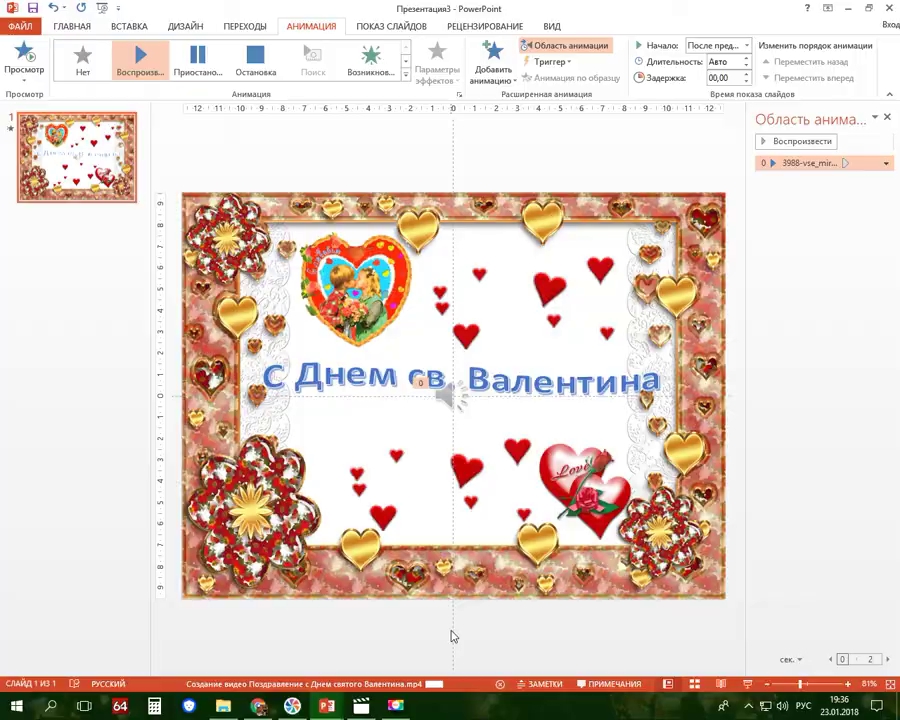
{"action": "left_click", "coordinate": [260, 706]}
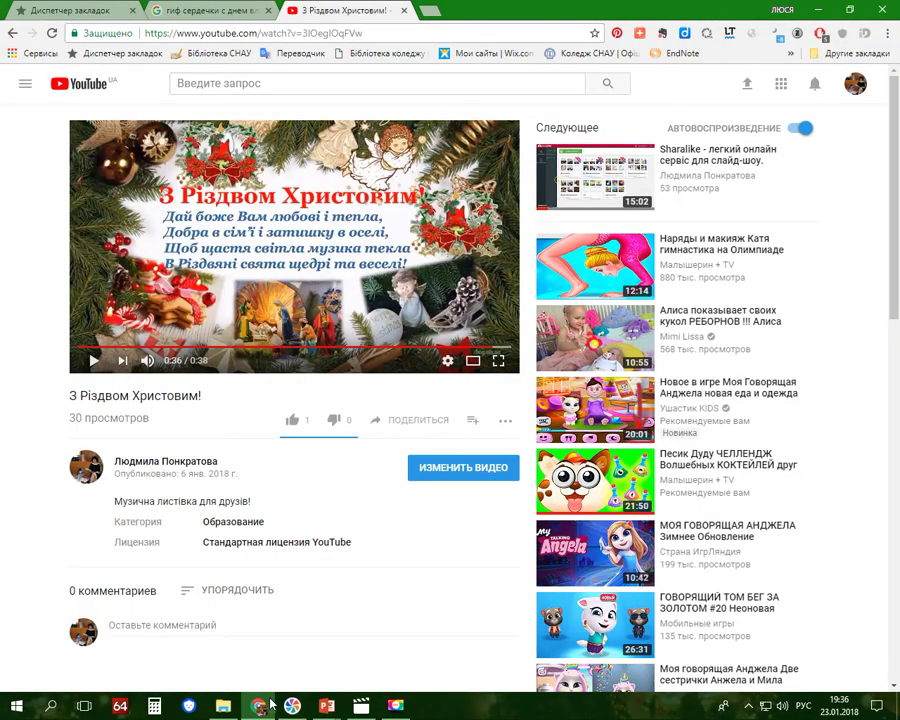
- Browse the channel, watching 'З Новим роком і Різдвом!!!' then 'Привітання читачам блогу з Новим роком!!!'
{"action": "left_click", "coordinate": [13, 34]}
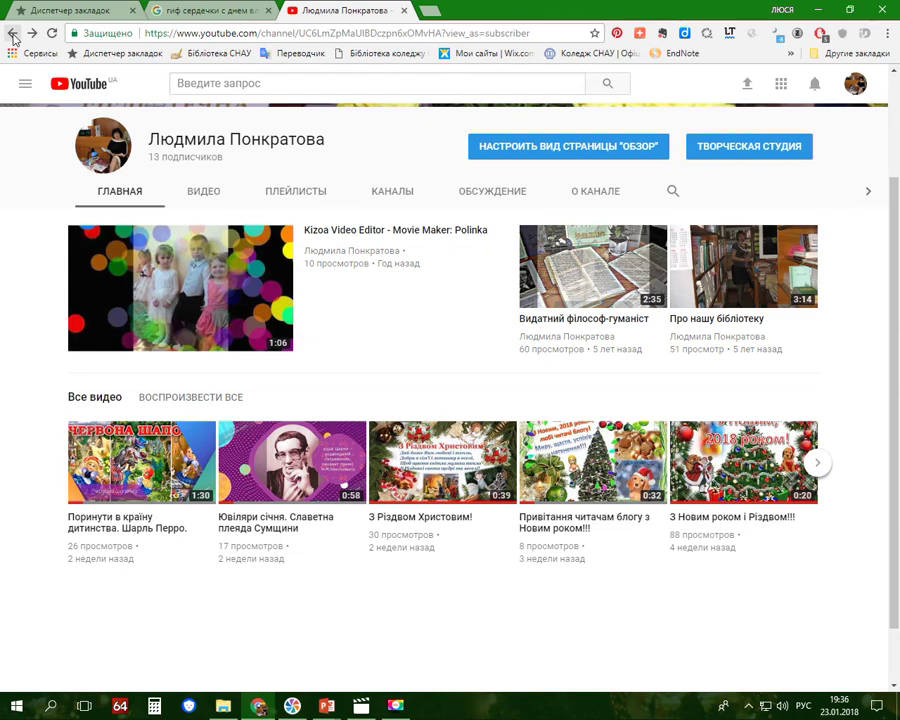
{"action": "left_click", "coordinate": [709, 523]}
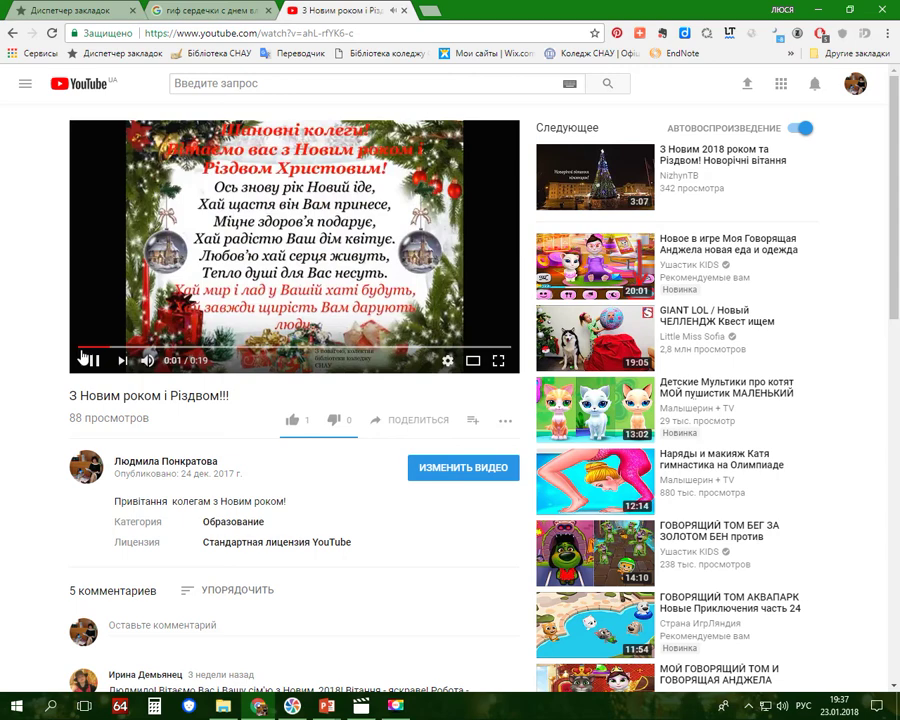
{"action": "key", "text": "alt+Left"}
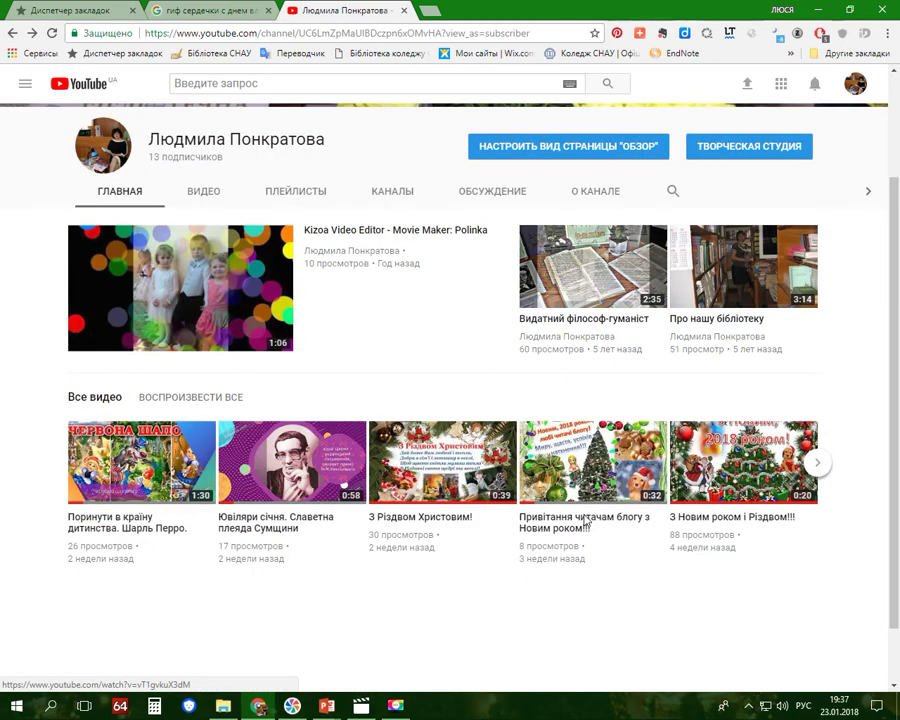
{"action": "left_click", "coordinate": [588, 521]}
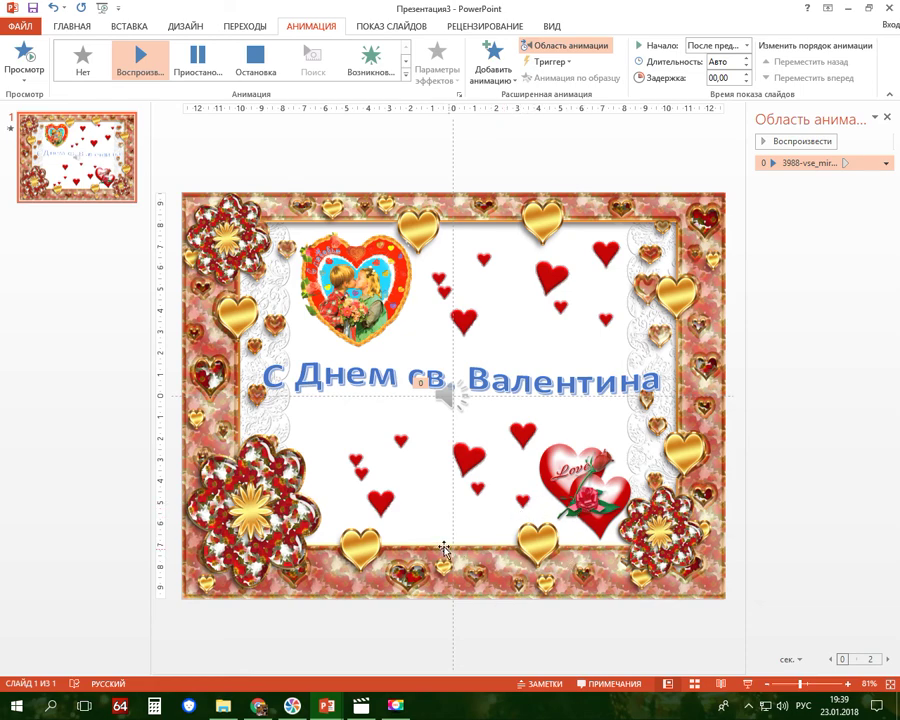
- In the Мои открытки folder, right-click Поздравление с Днем святого Валентина.mp4 to see Open with choices
{"action": "left_click", "coordinate": [222, 707]}
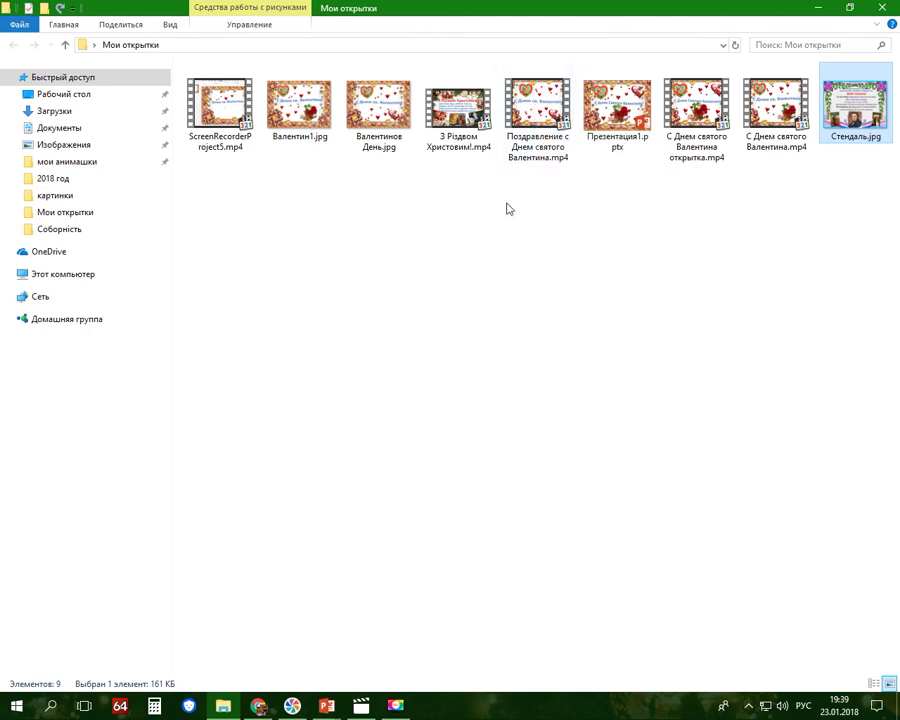
{"action": "left_click", "coordinate": [537, 126]}
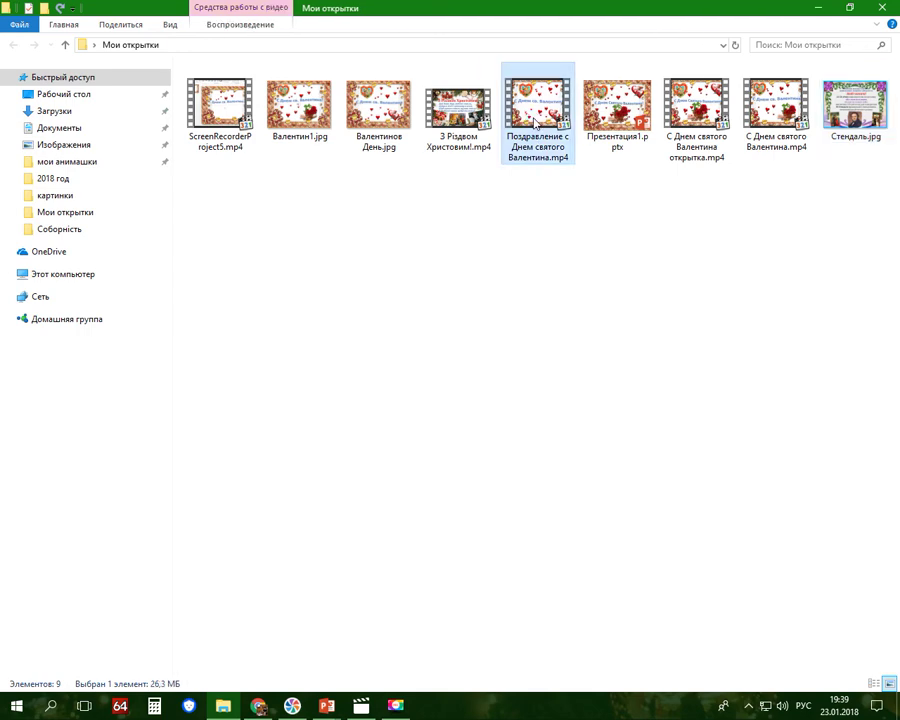
{"action": "right_click", "coordinate": [535, 122]}
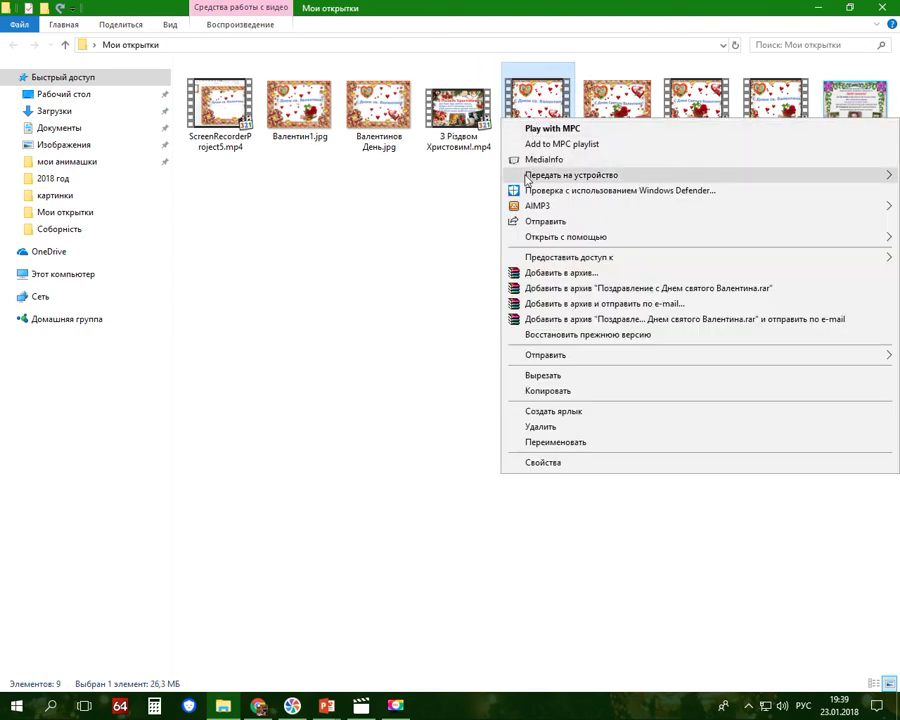
{"action": "mouse_move", "coordinate": [566, 237]}
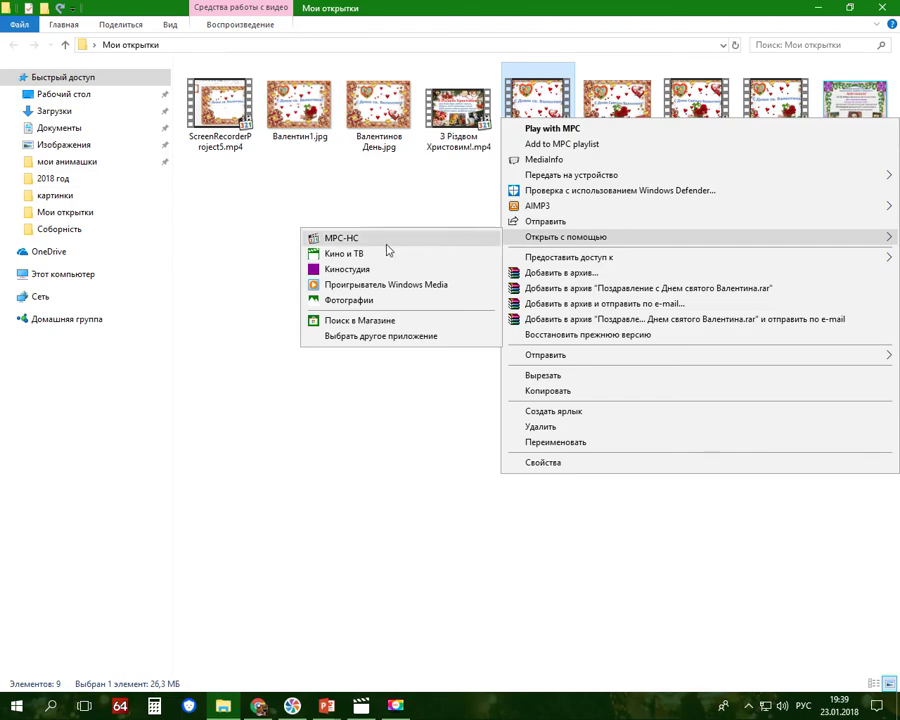
- Open the video in Кино и ТВ and pause it at 0:00:18
{"action": "left_click", "coordinate": [358, 256]}
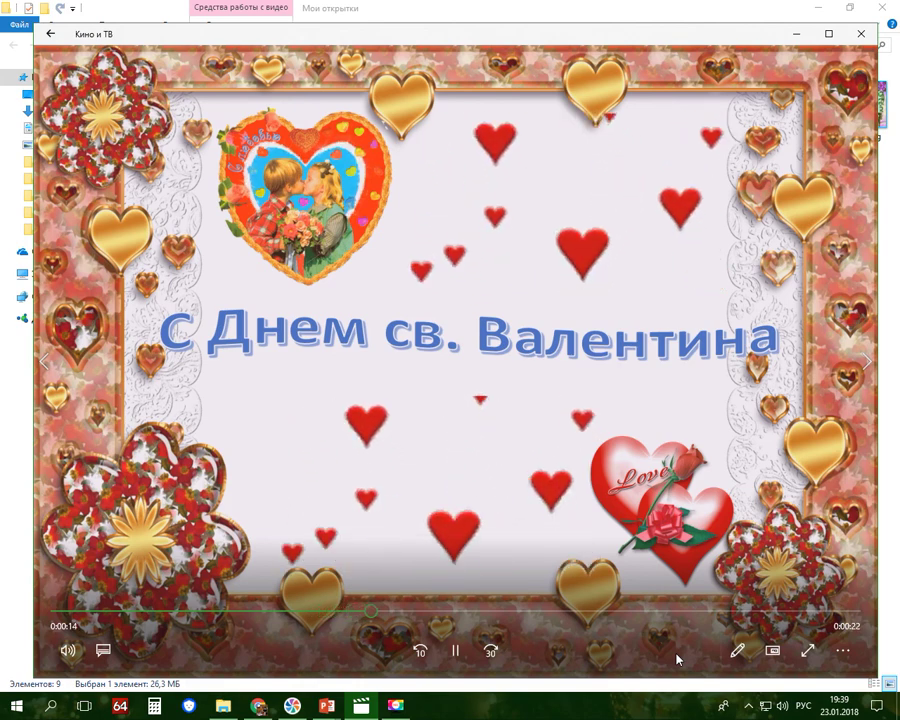
{"action": "left_click", "coordinate": [456, 653]}
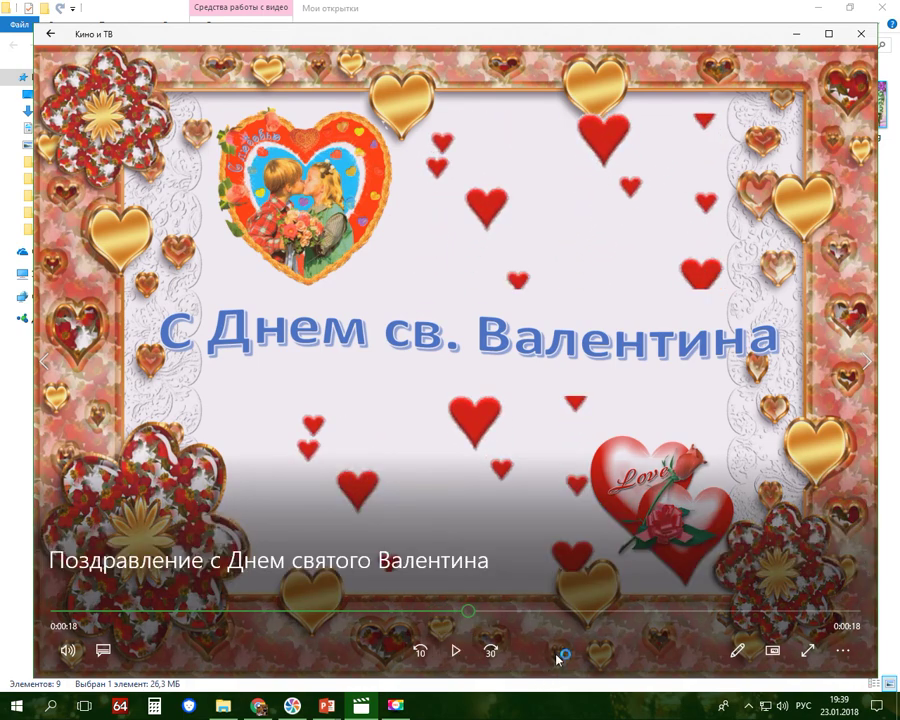